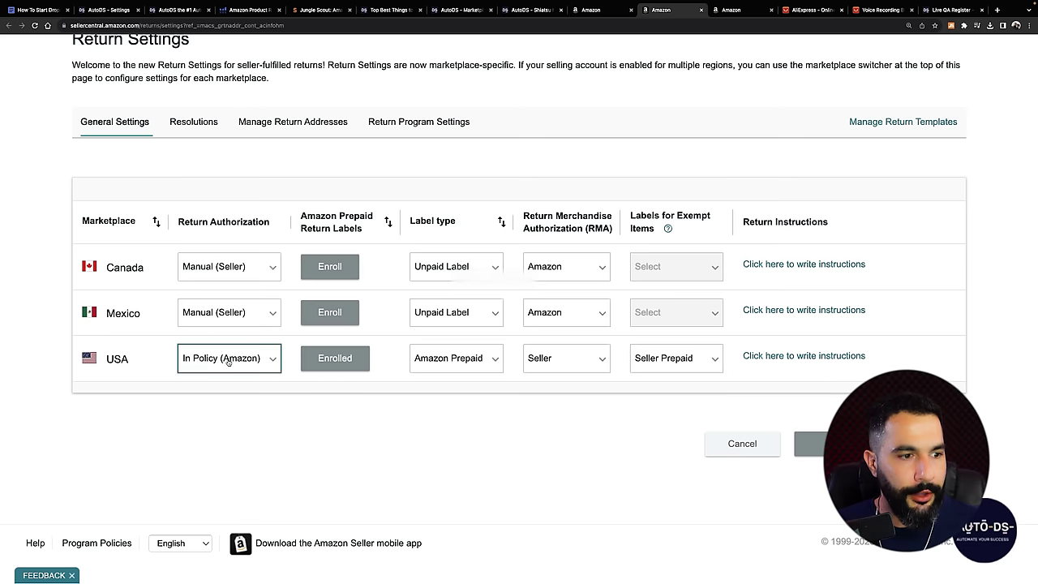
Set the USA marketplace's return authorization to In Policy (Amazon) and check its available label types
click(225, 358)
click(272, 390)
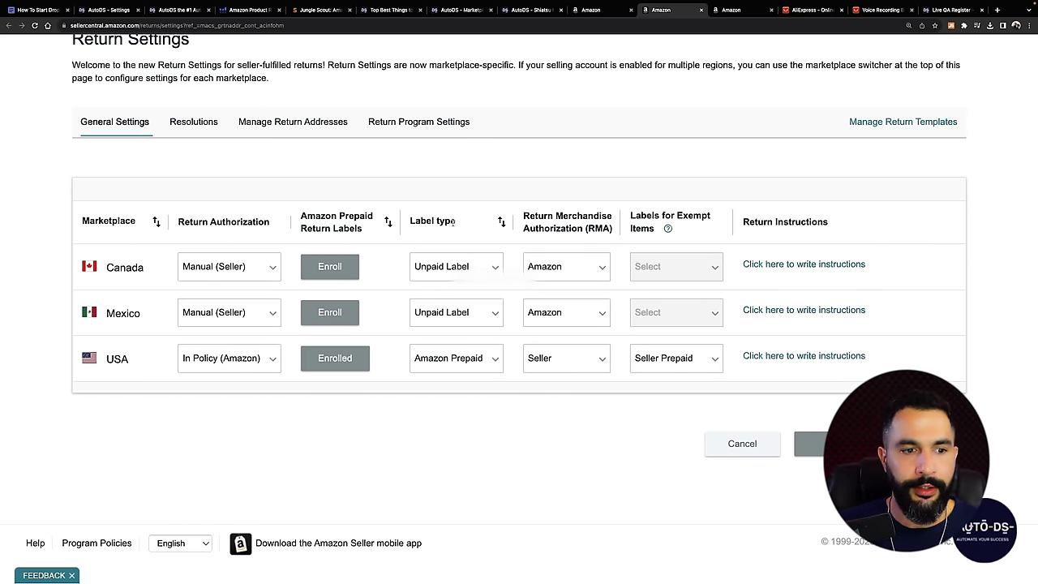
click(462, 362)
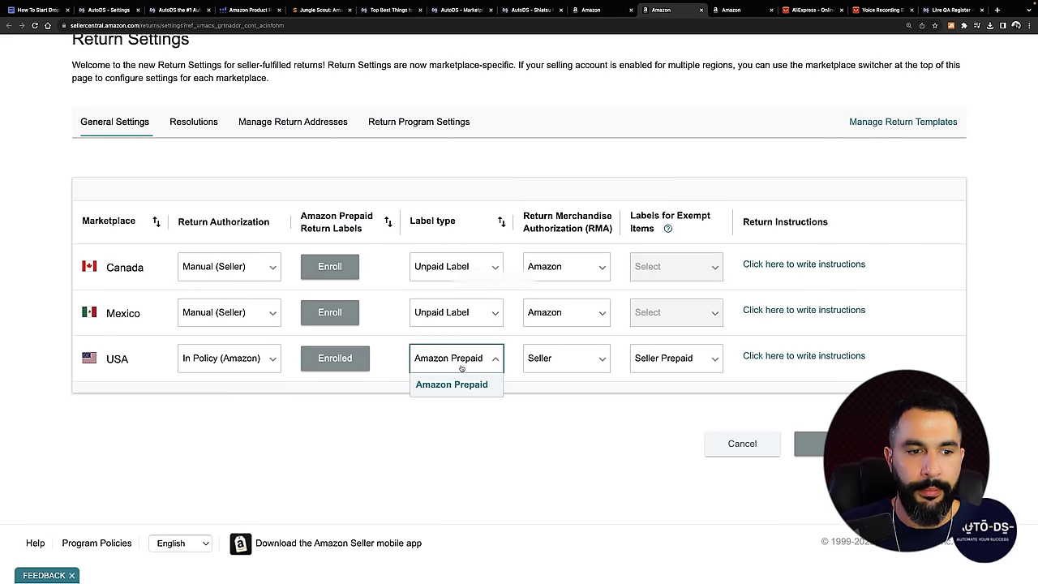
click(575, 411)
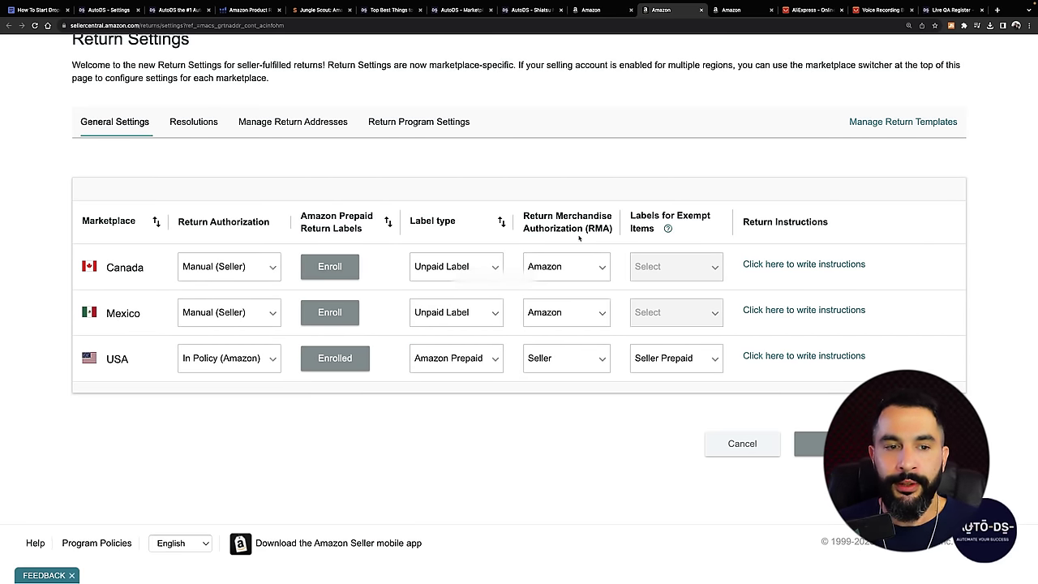
Set the USA return merchandise authorization to Seller and the labels for exempt items to Seller Prepaid
click(559, 358)
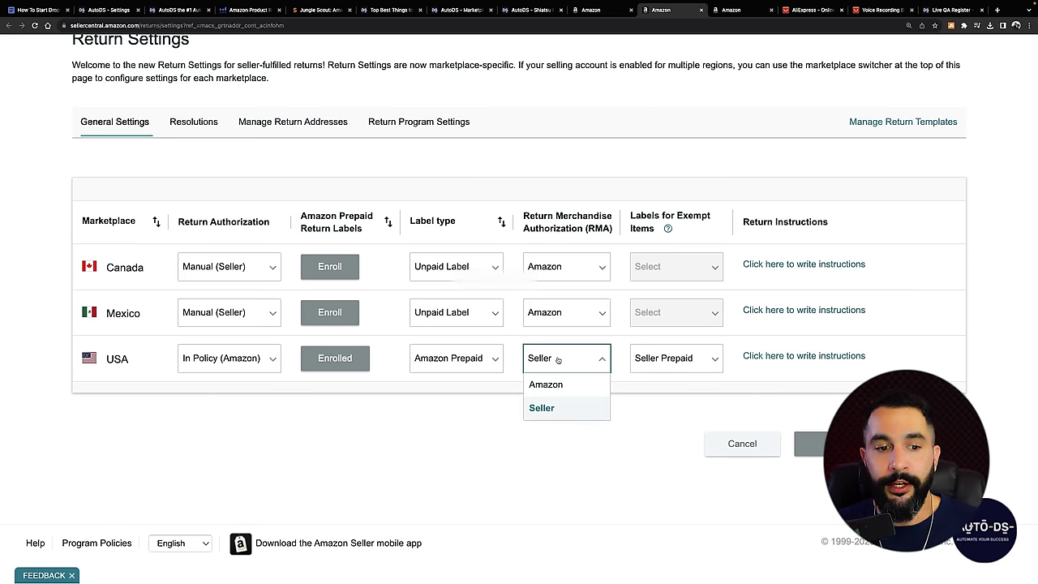
click(543, 408)
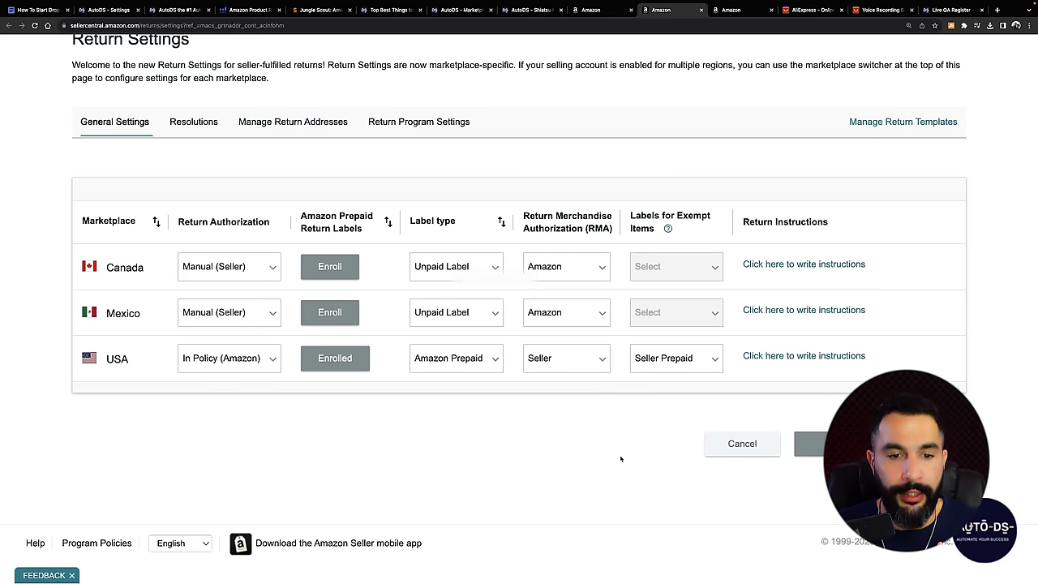
click(686, 354)
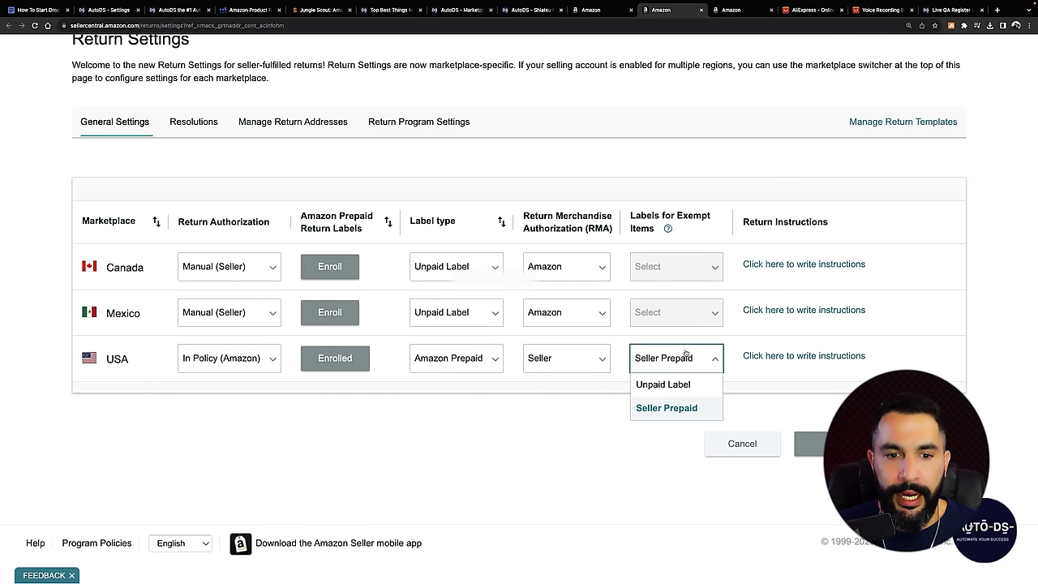
click(673, 408)
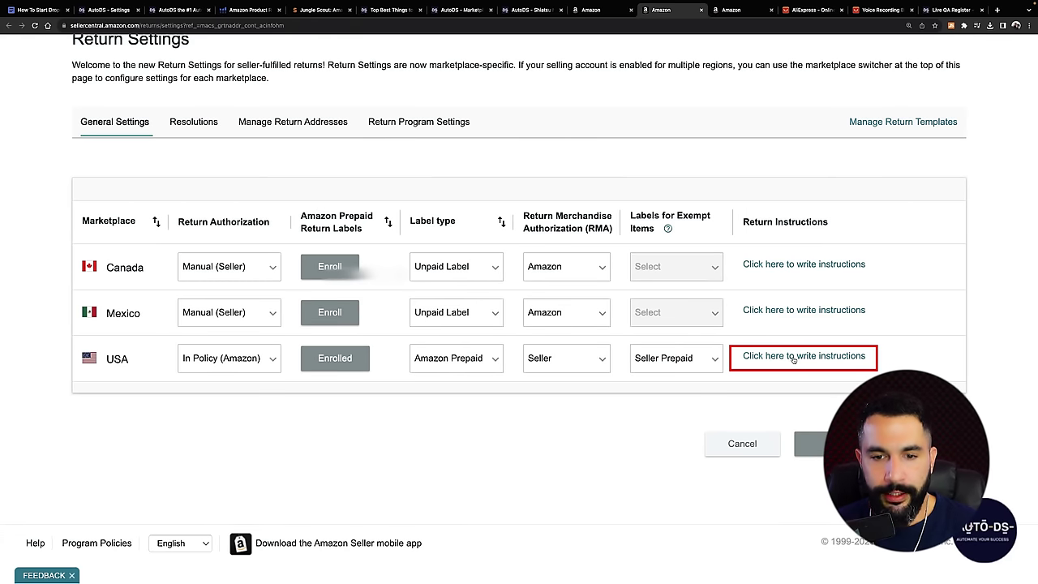
Submit the USA return instructions "Please wait for the return label before sending the item back."
click(796, 357)
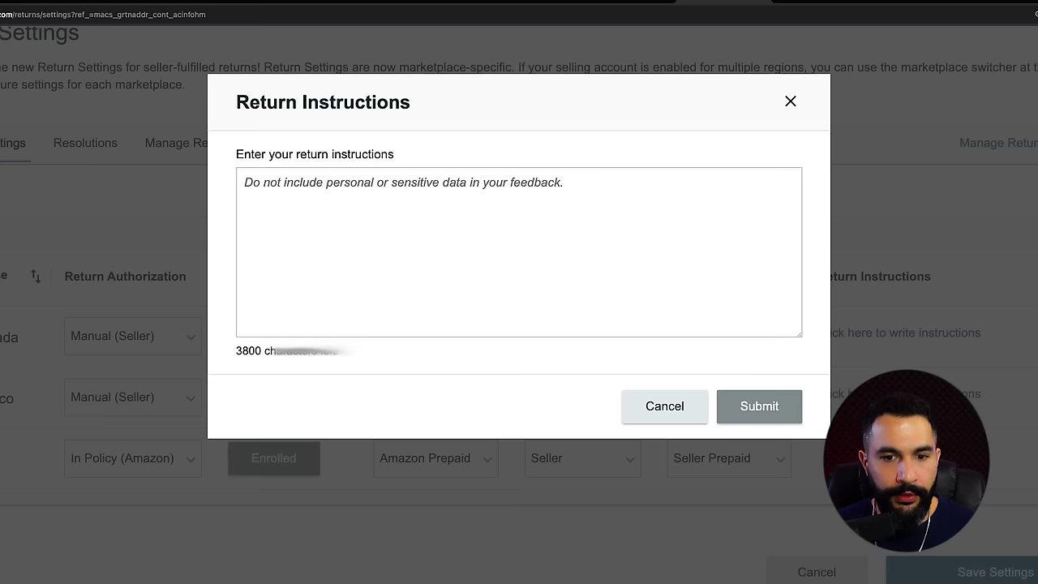
click(476, 193)
text(Please)
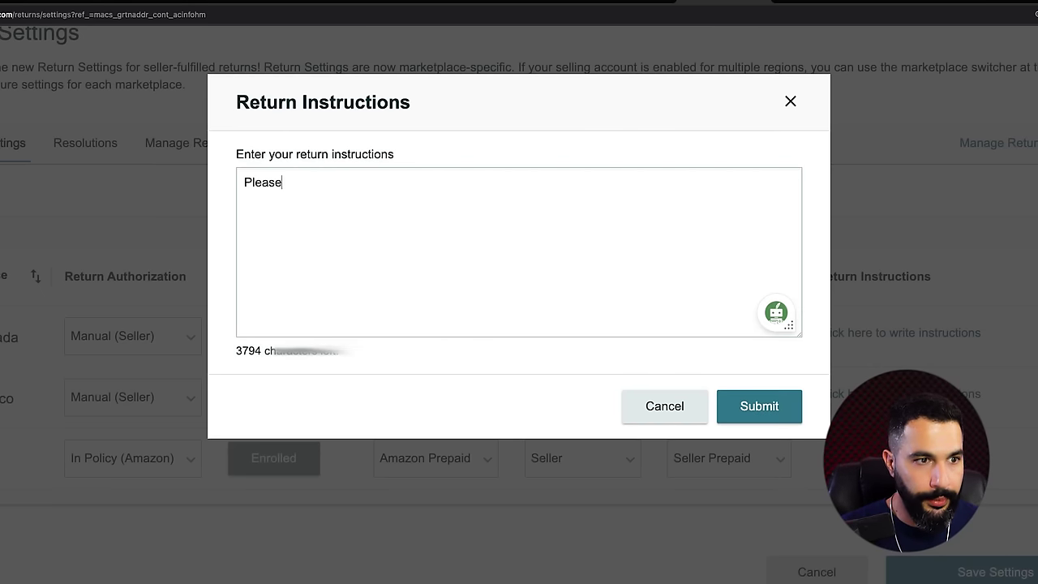
text( wait for the return)
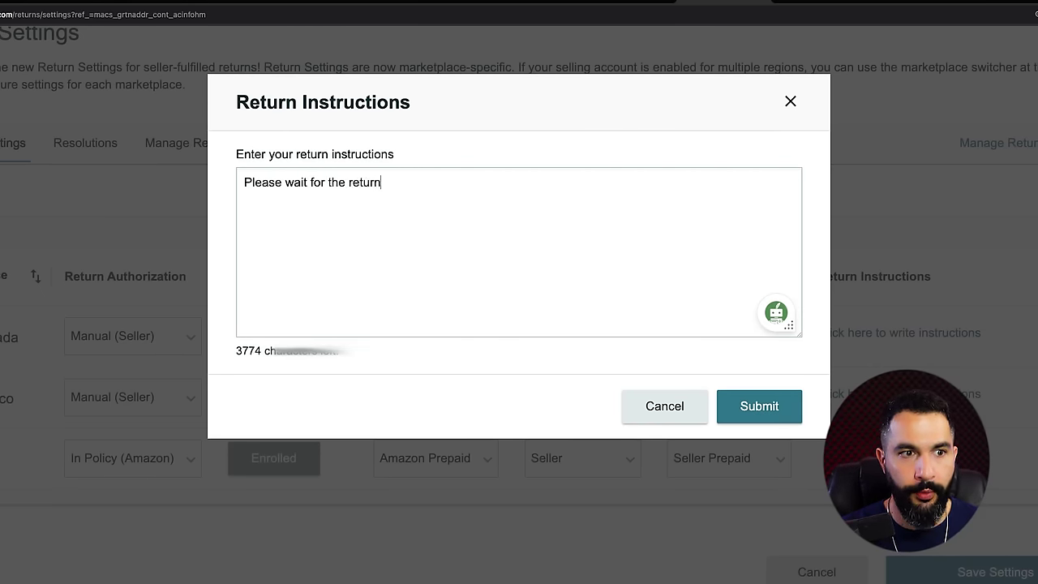
text( label before sendi)
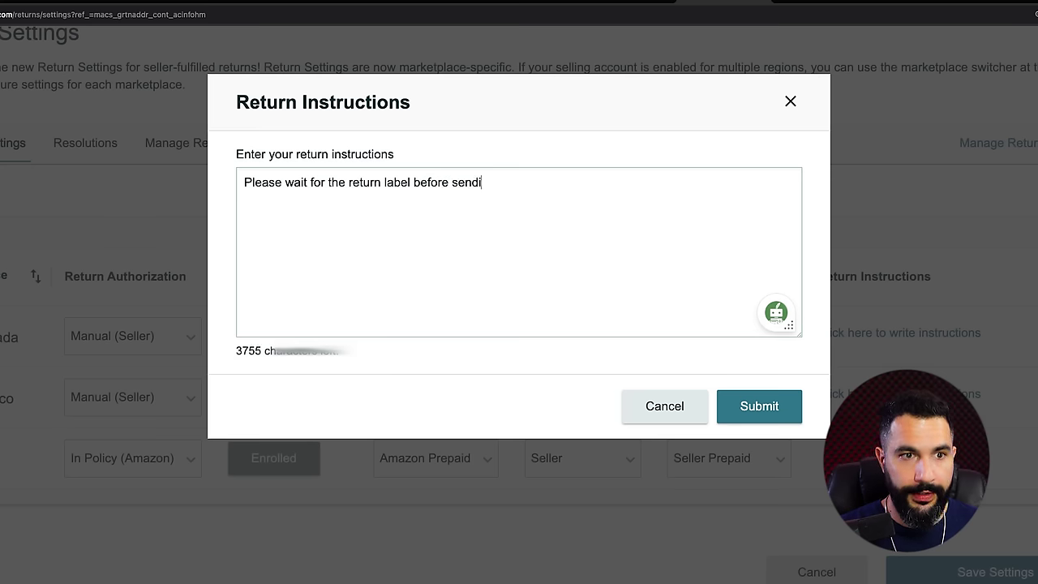
text(ng the item back.)
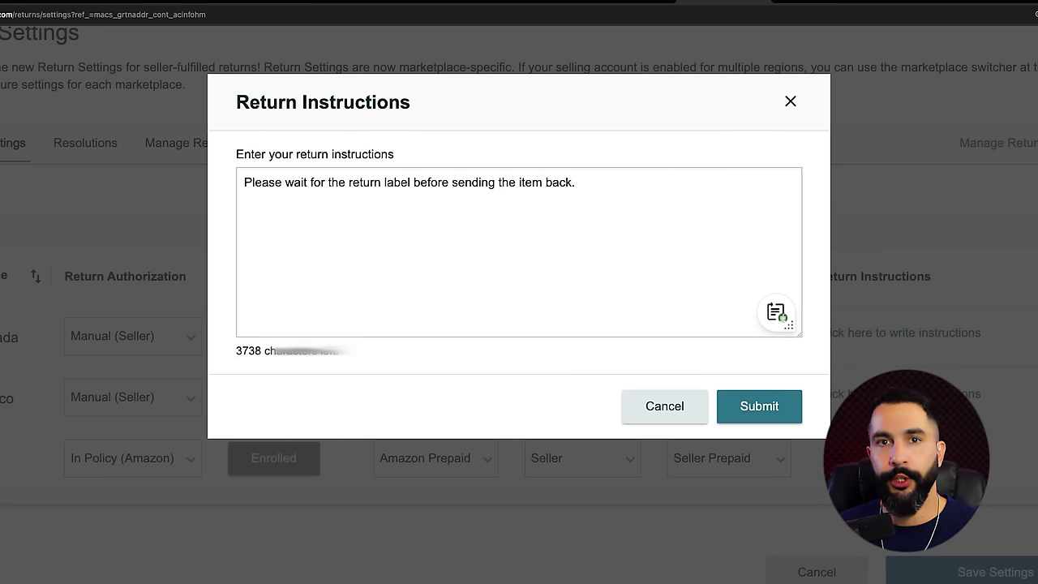
click(759, 406)
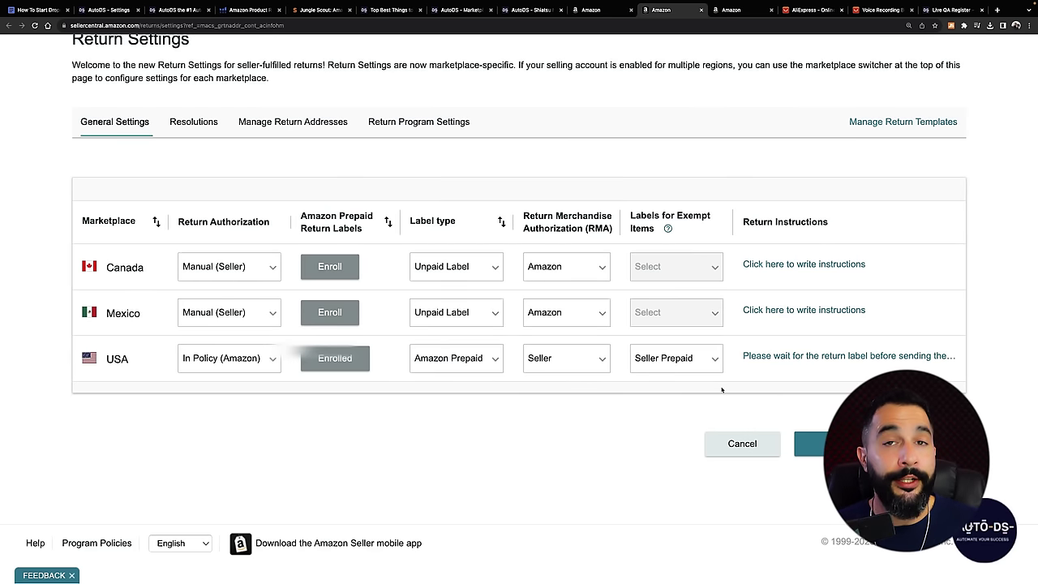
Choose the CA Warehouse address as the default return address for the USA marketplace
click(276, 124)
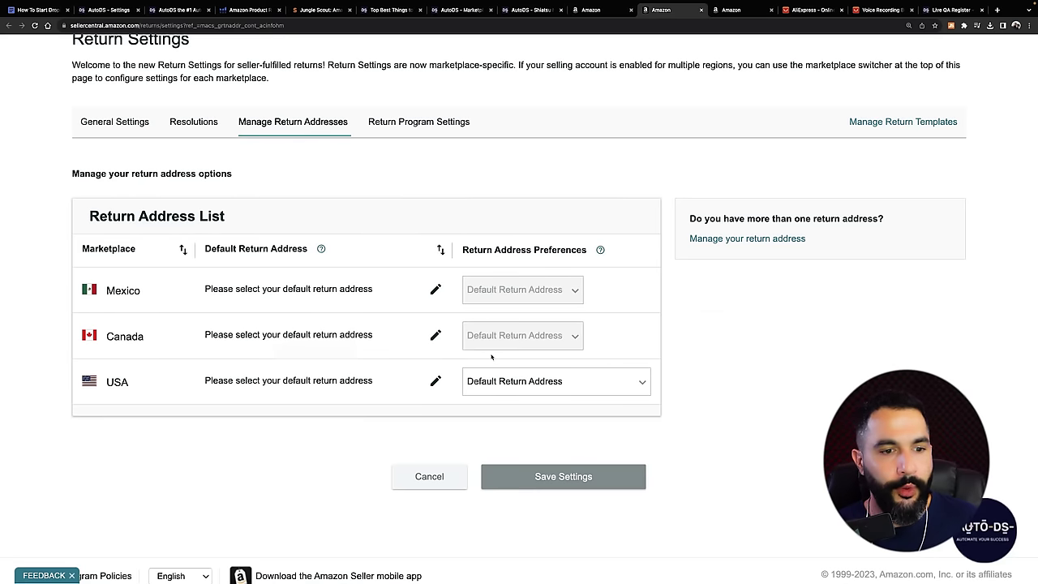
click(436, 383)
click(263, 216)
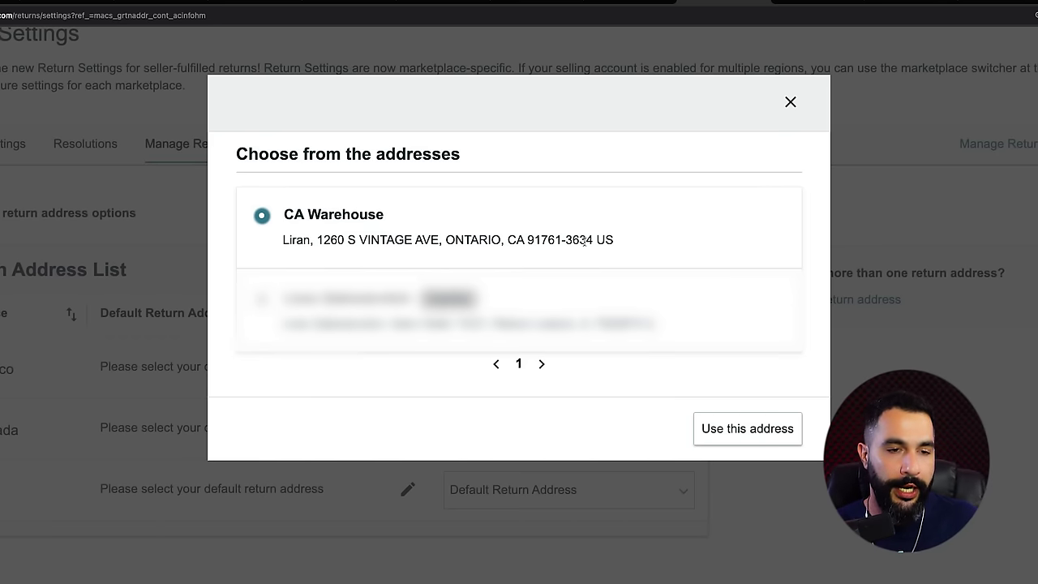
click(746, 429)
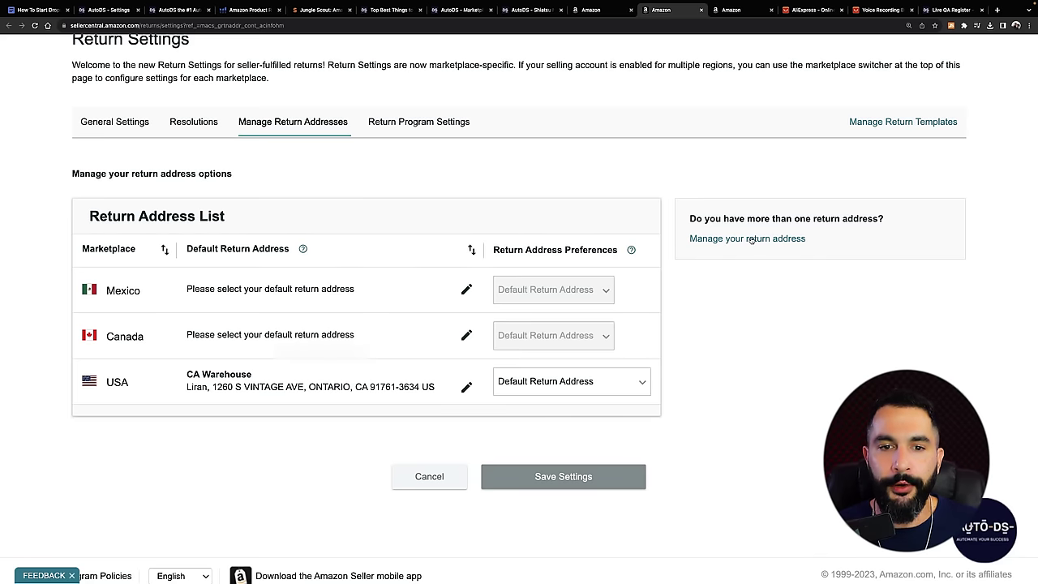
Start a new return address with China as the country, look over its fields, and close the form without adding it
click(752, 240)
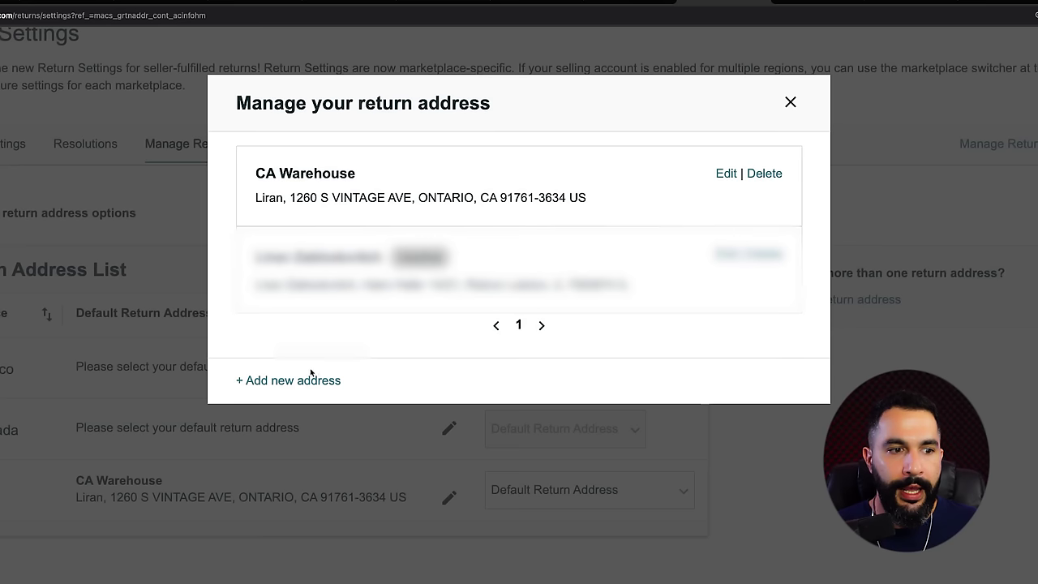
click(350, 299)
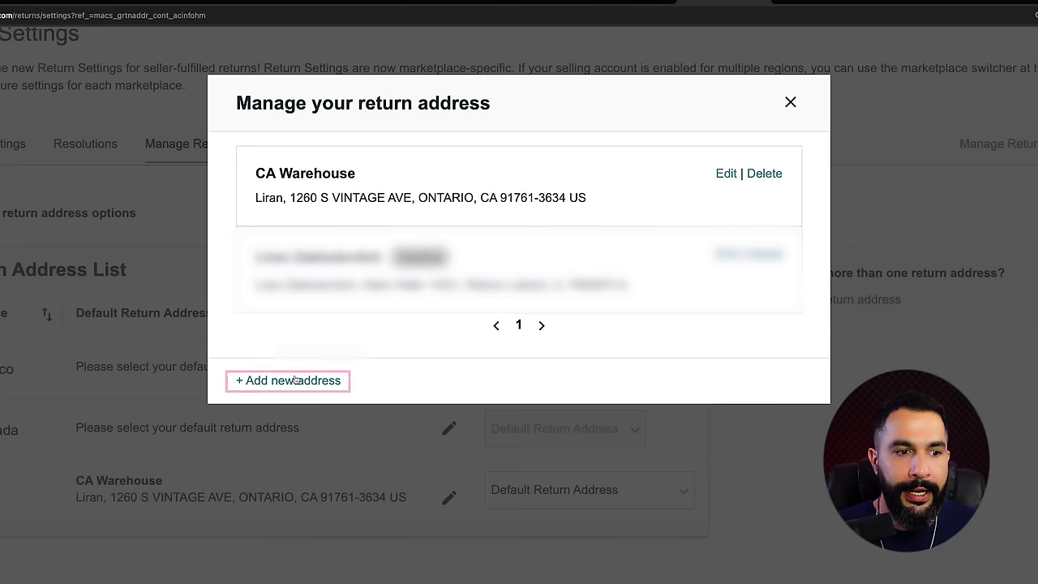
click(295, 379)
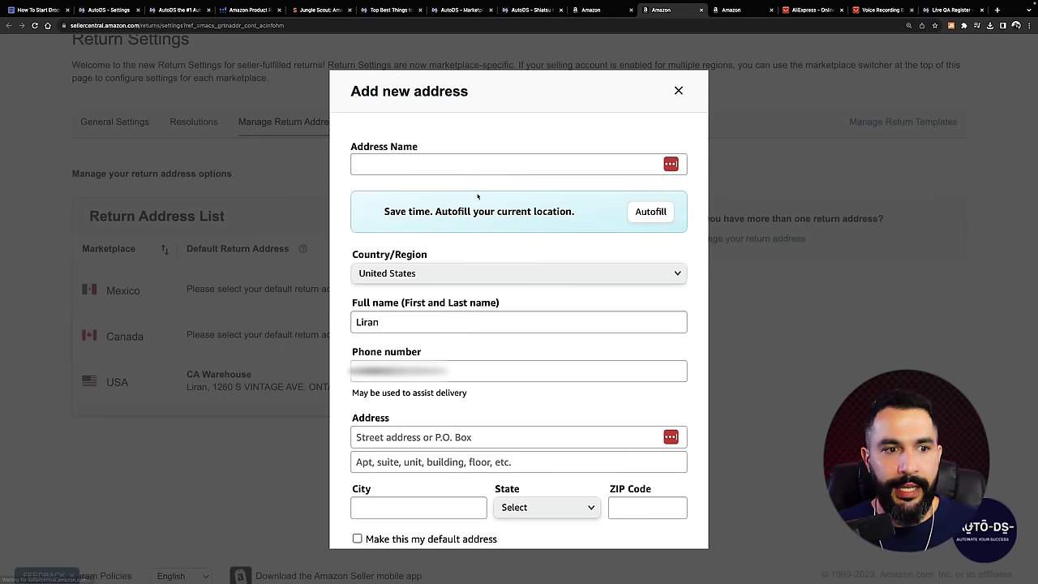
click(463, 279)
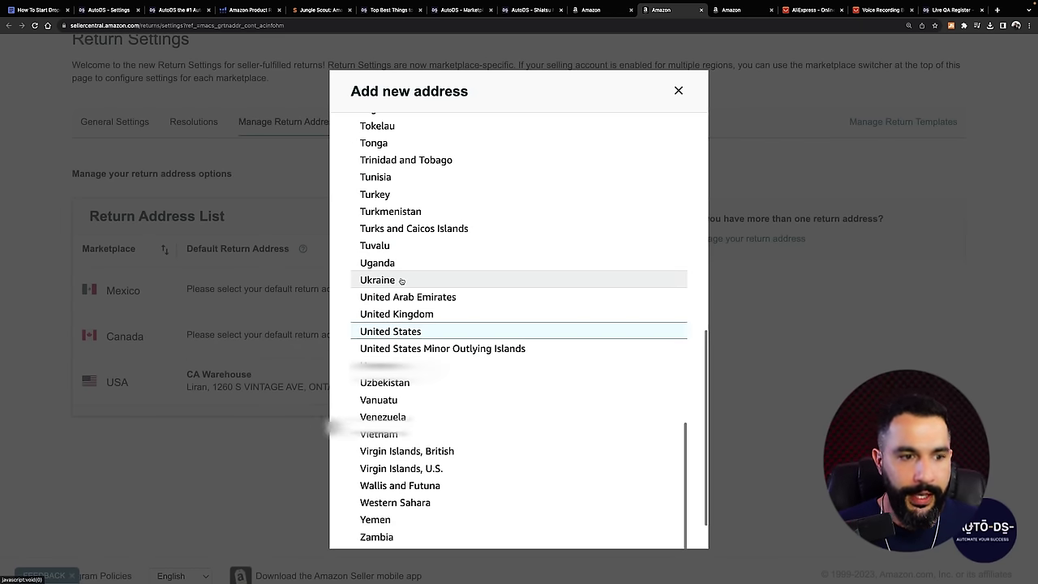
key(c)
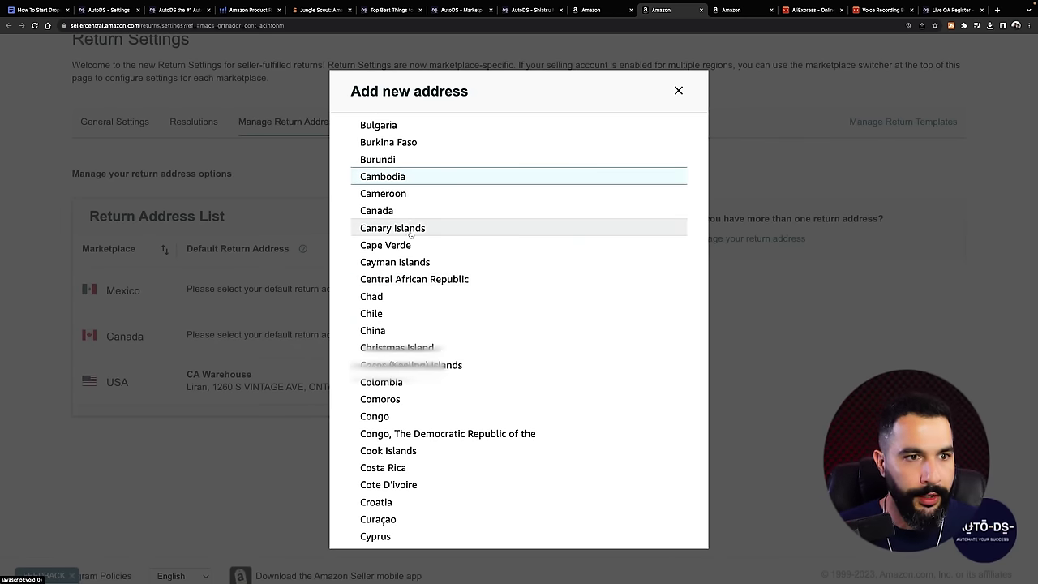
click(376, 331)
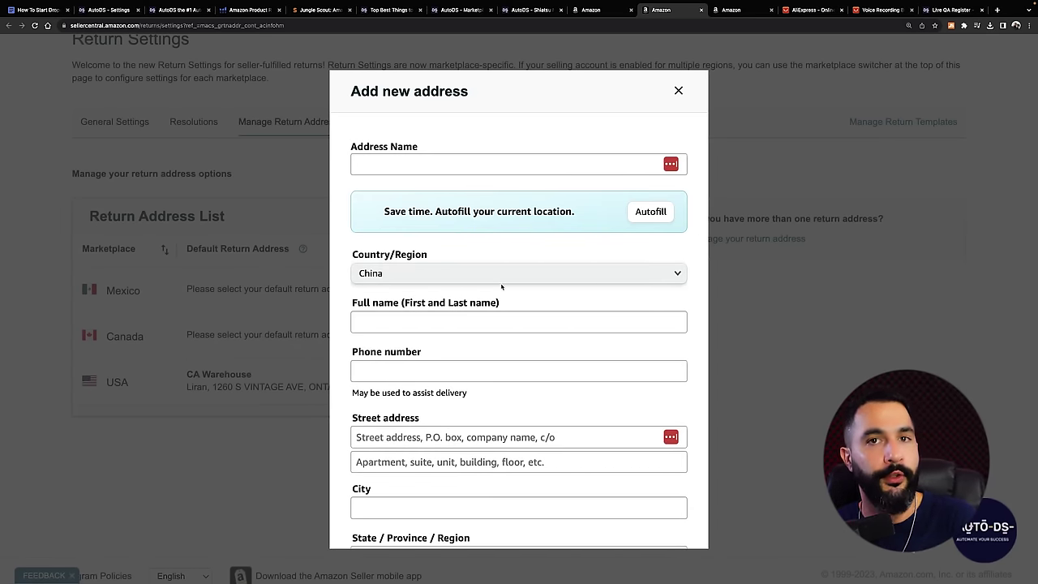
scroll(503, 288, down, 3)
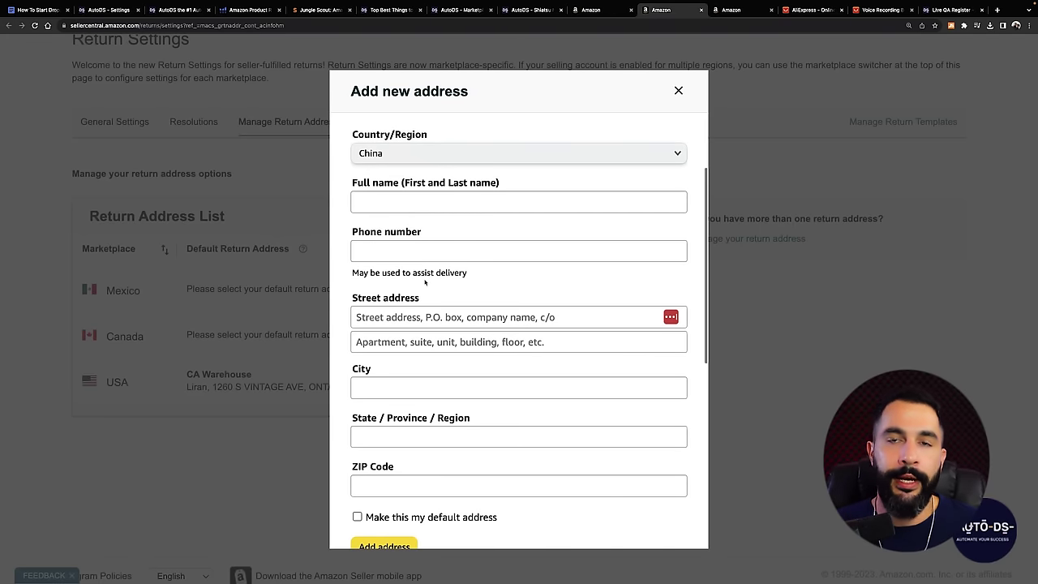
click(678, 91)
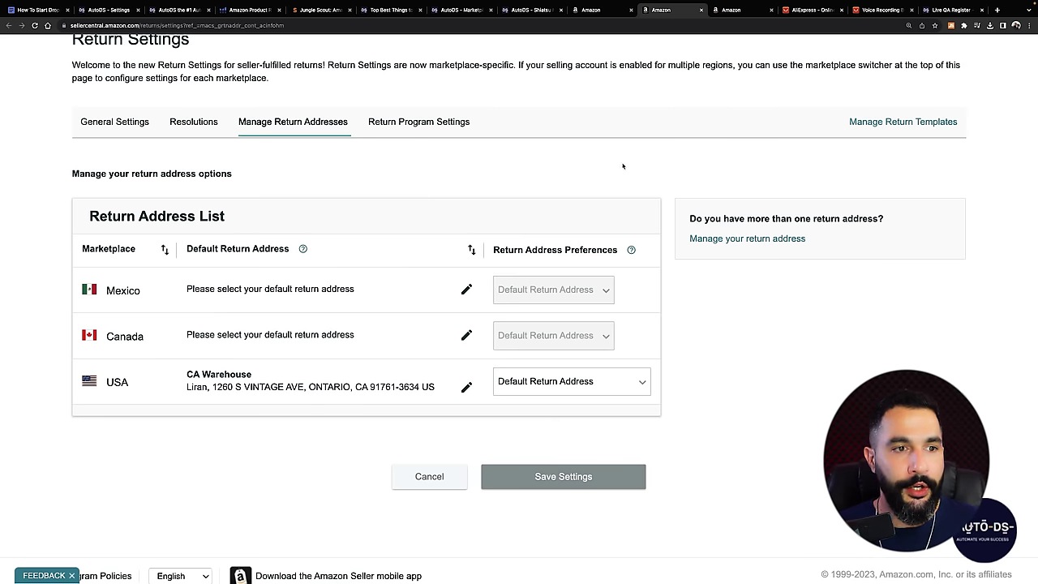
Recheck the USA return instructions in the general return settings and look over the Account Info page
click(130, 121)
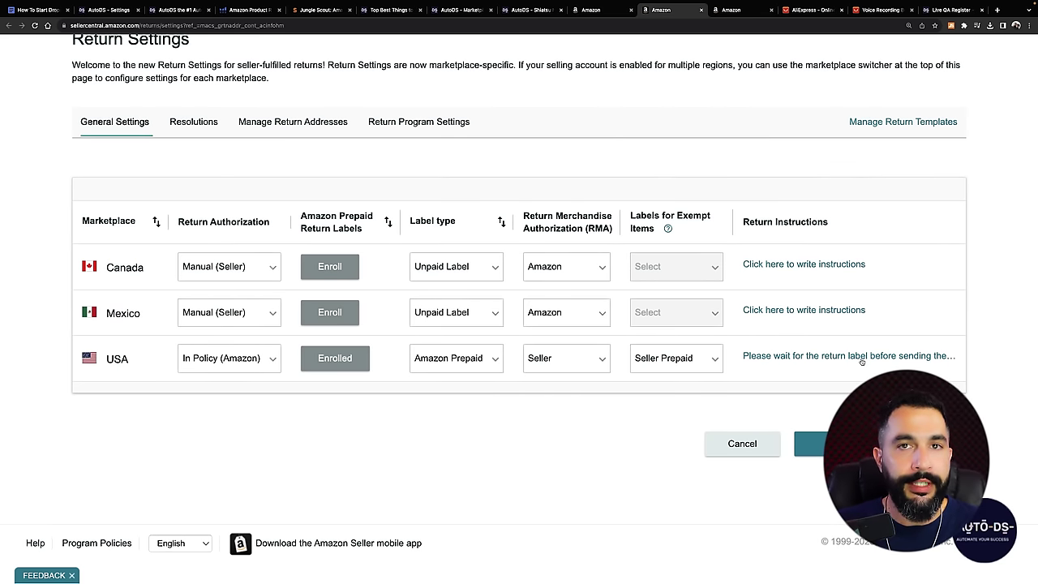
click(324, 121)
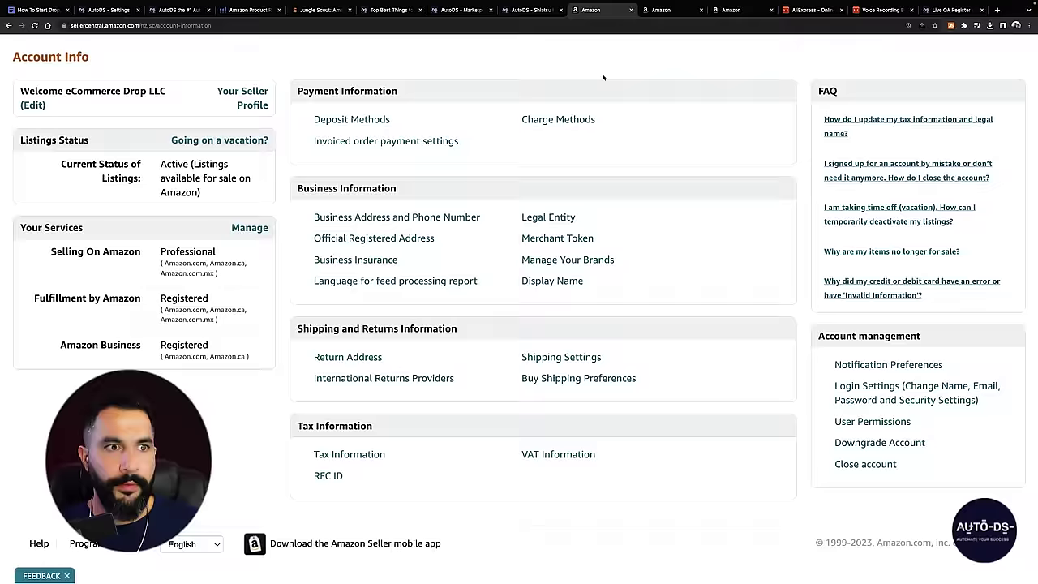
scroll(364, 178, down, 2)
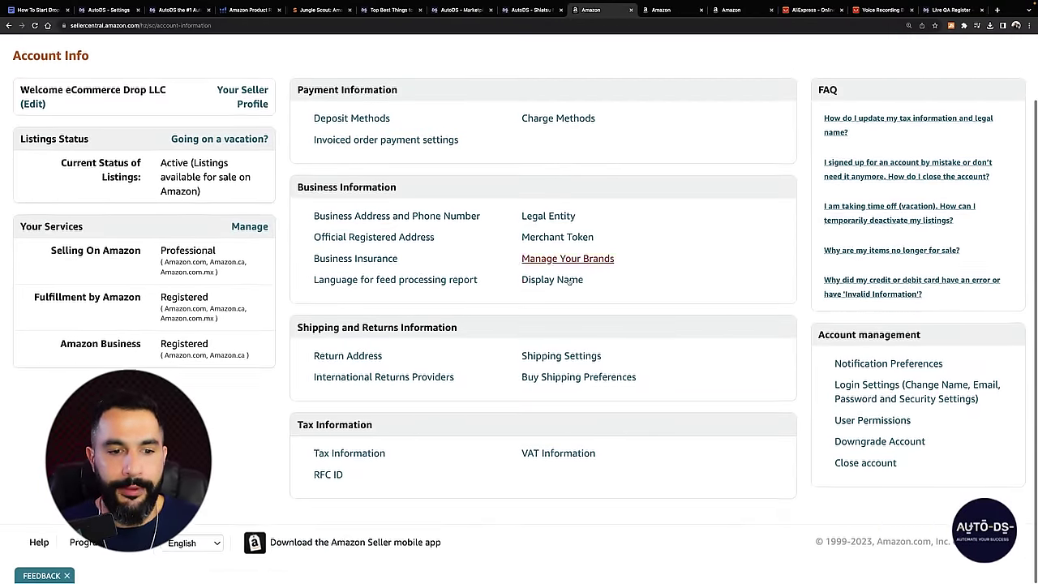
Compare the Migrated Template's domestic regions, transit times and fees in the shipping settings with the delivery details of the AliExpress dog button listing
click(727, 12)
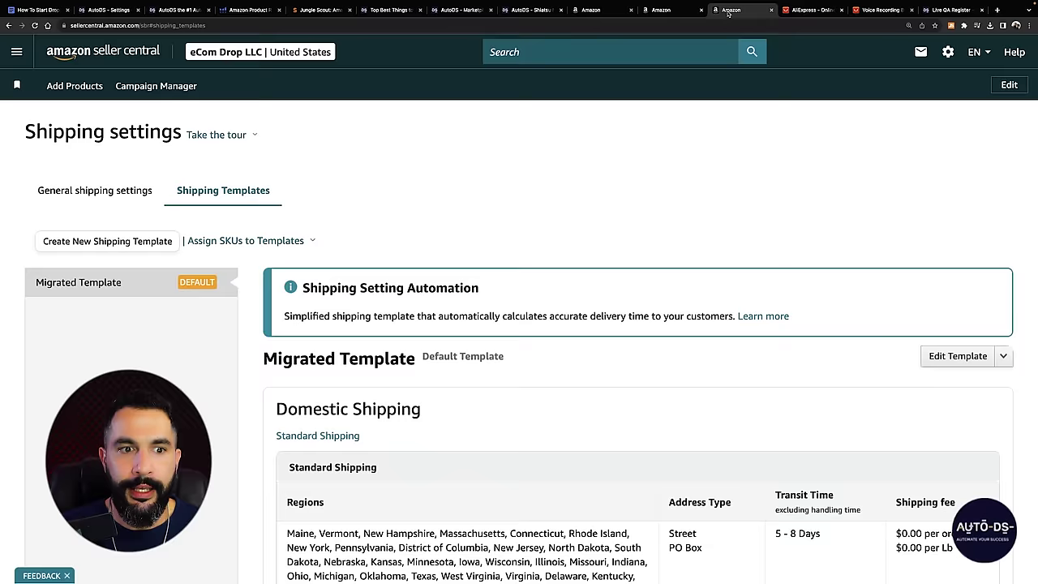
scroll(610, 212, down, 5)
scroll(609, 211, up, 2)
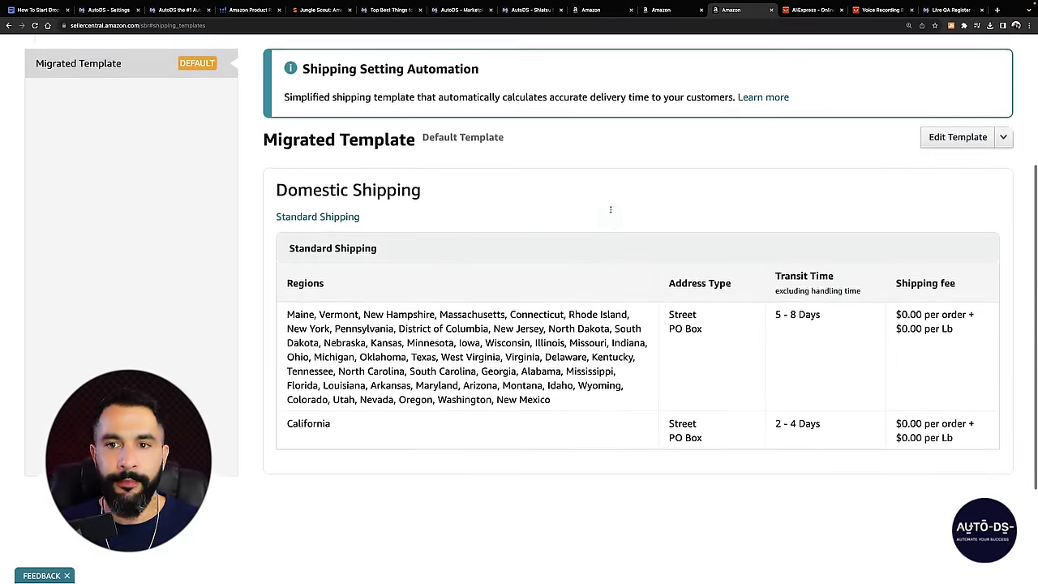
scroll(406, 334, down, 1)
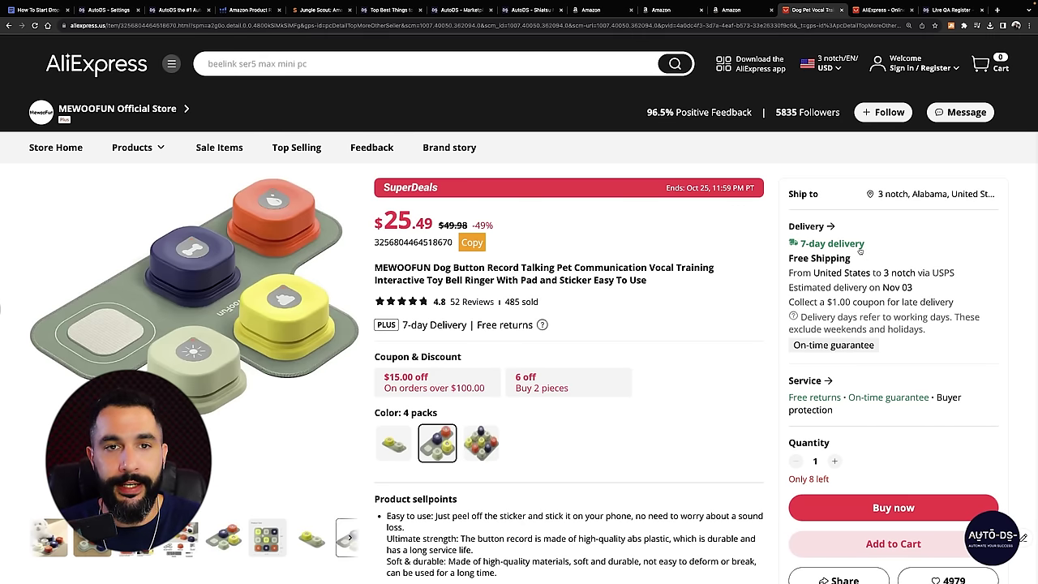
click(741, 13)
scroll(512, 236, up, 1)
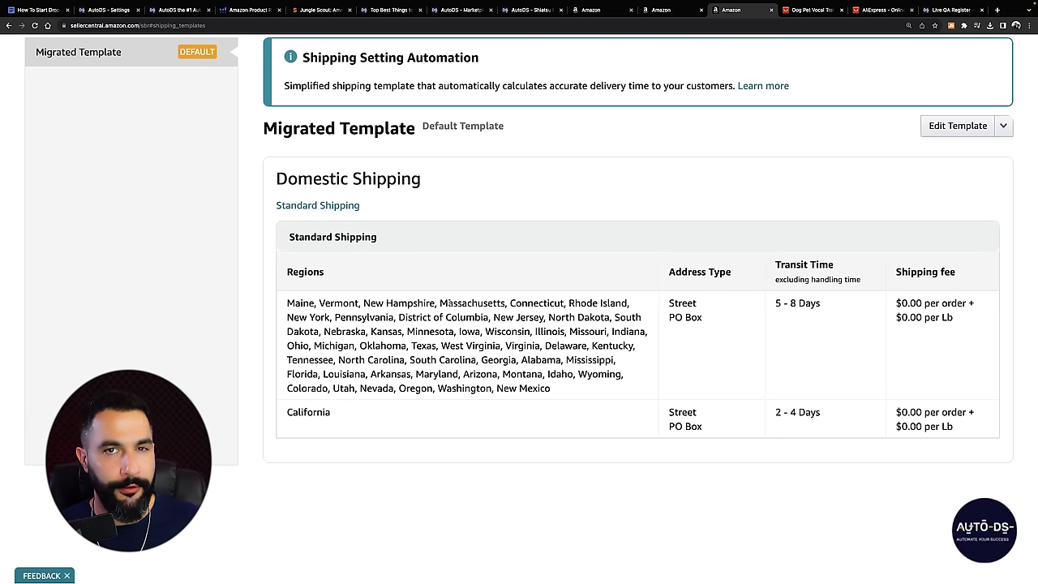
scroll(448, 300, up, 5)
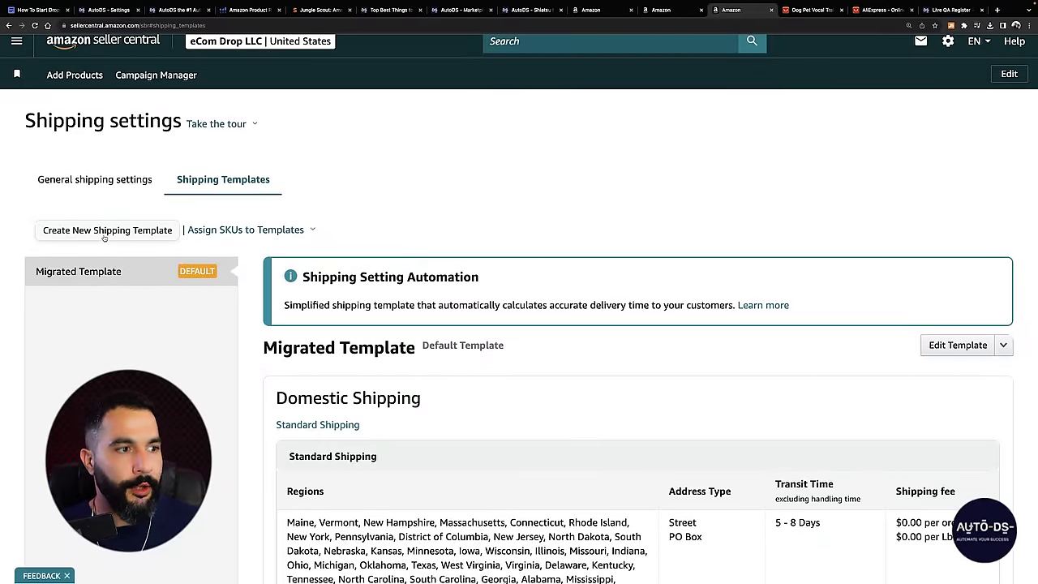
Open the default Migrated Template for editing at its domestic Standard Shipping regions and rates
scroll(718, 270, down, 1)
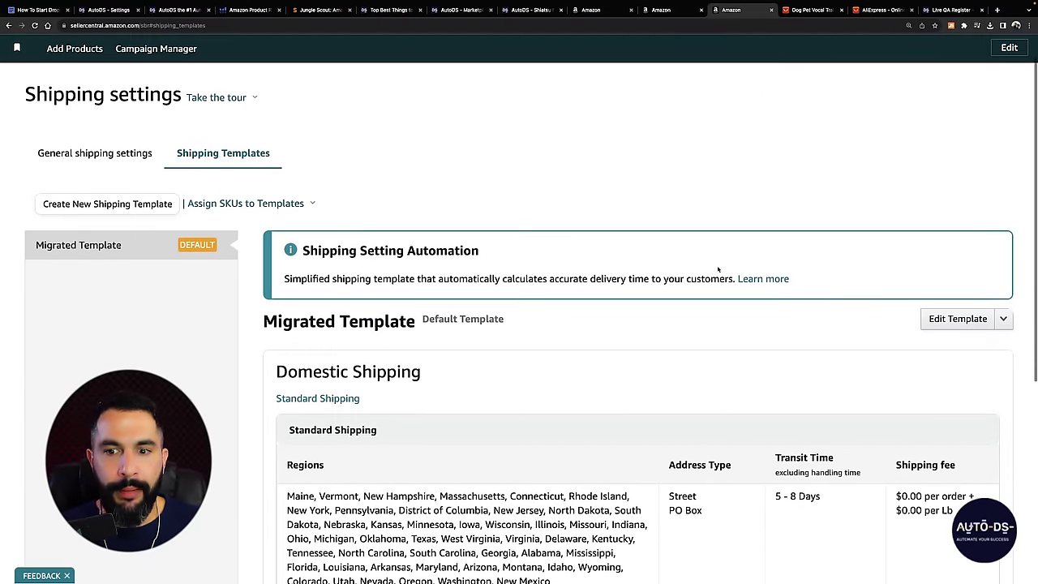
scroll(717, 270, down, 3)
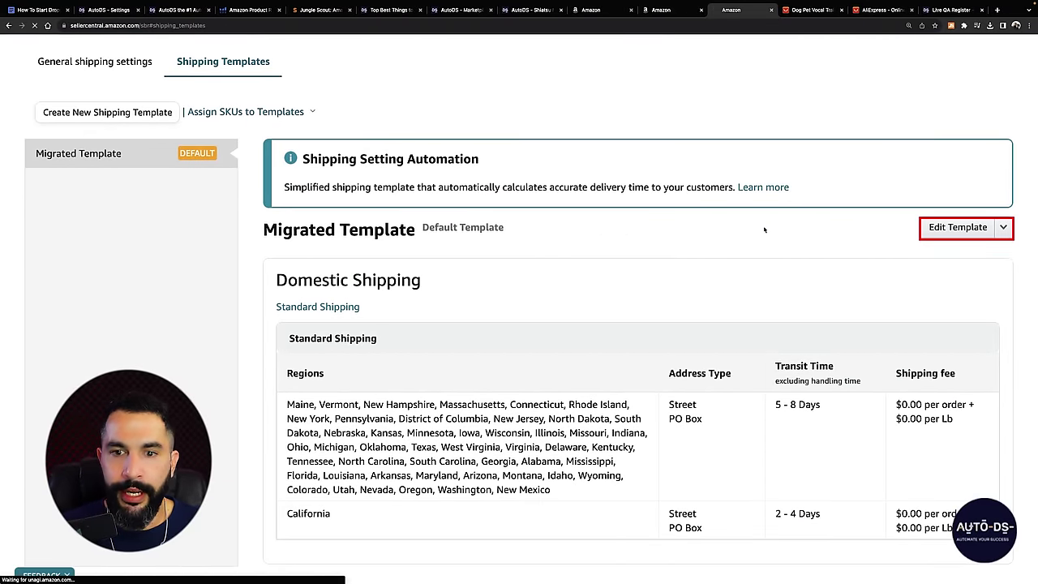
scroll(537, 210, down, 8)
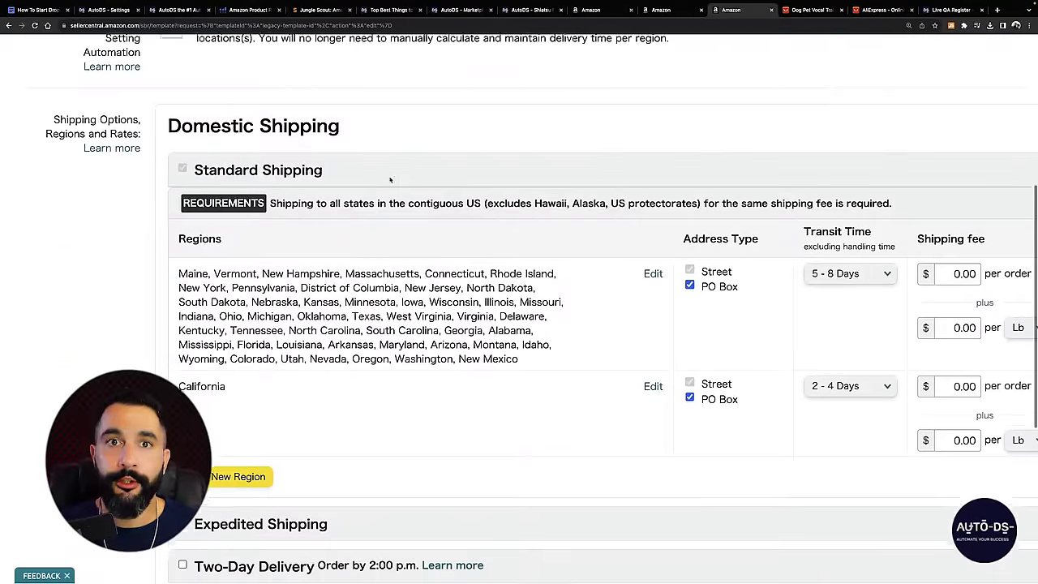
Examine the Standard Shipping regions of the Migrated Template, including California, with their transit times and shipping fees per order and per Lb
scroll(377, 202, down, 1)
scroll(337, 262, down, 1)
drag(178, 214, 534, 301)
click(364, 345)
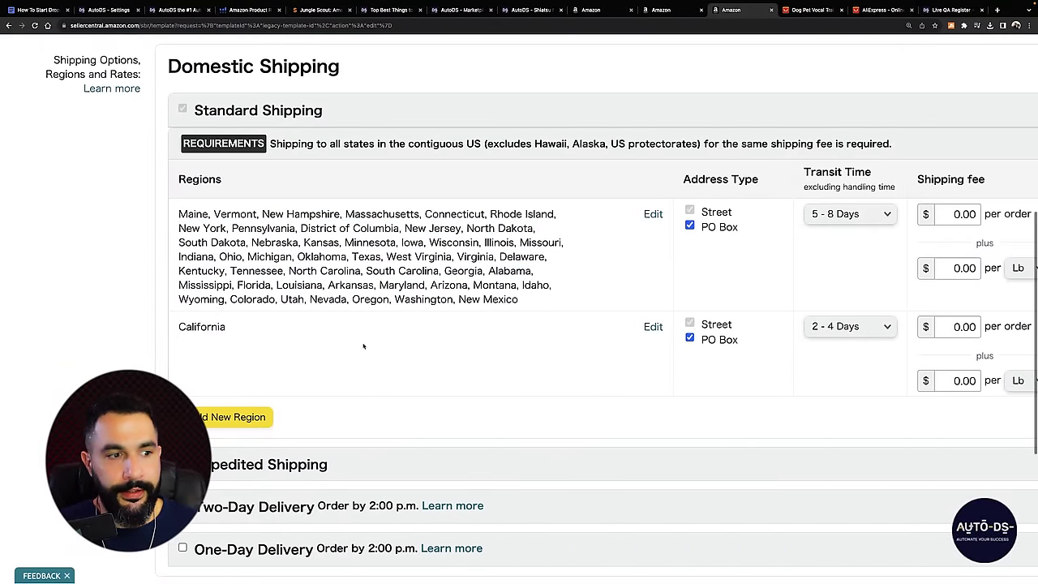
triple_click(209, 326)
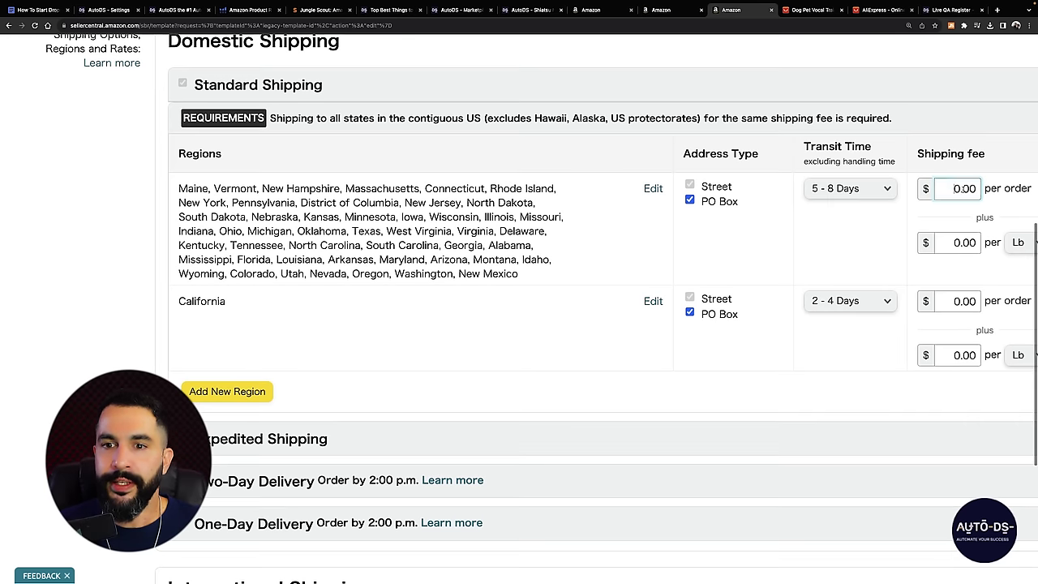
double_click(952, 187)
key(Tab)
key(Tab)
key(Tab)
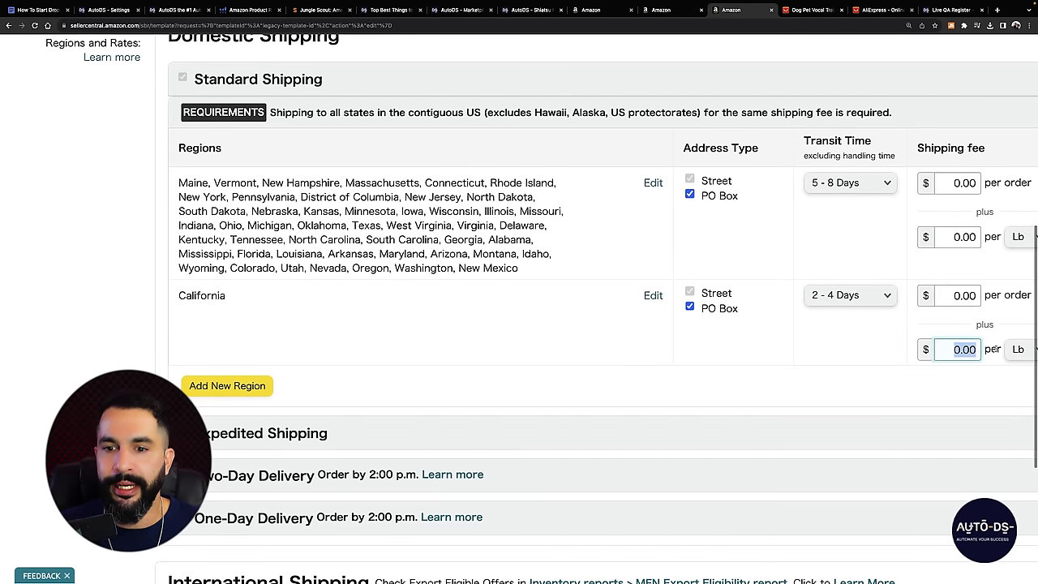
scroll(688, 178, up, 1)
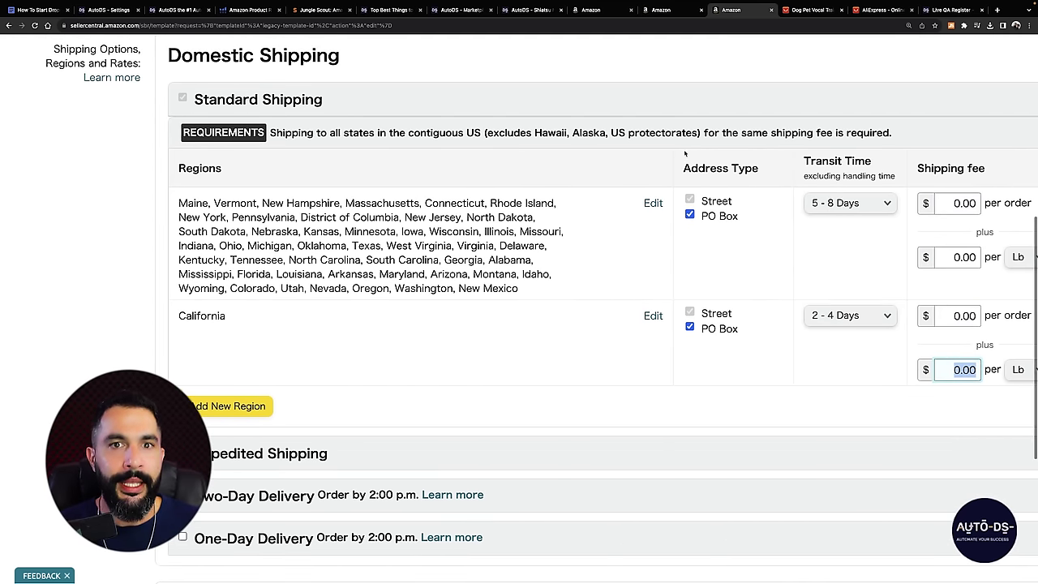
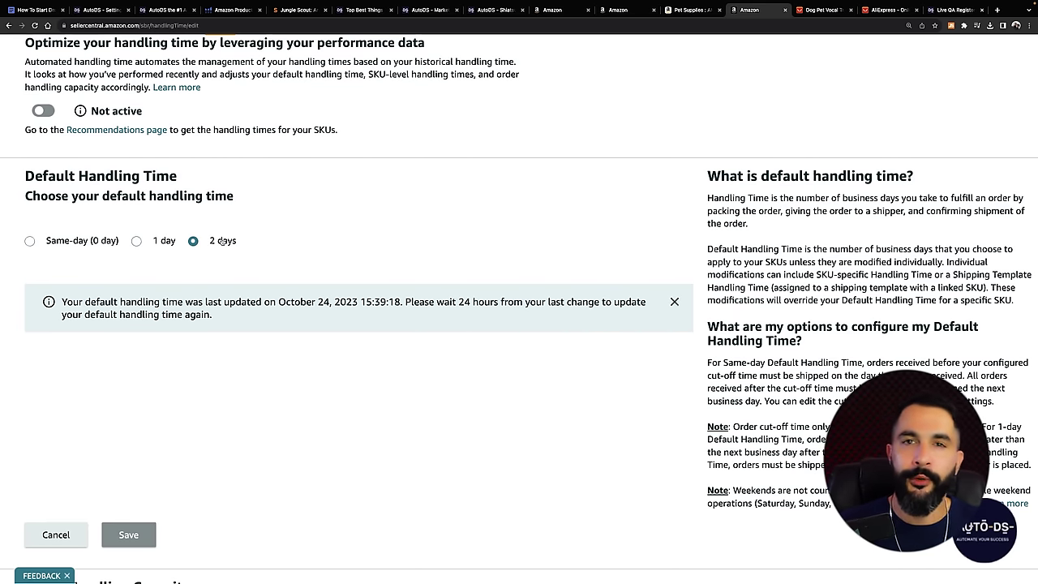
Cancel editing the default handling time and examine the delivery and dispatch times on the AMNOUR Dog Button listing on Amazon
click(59, 534)
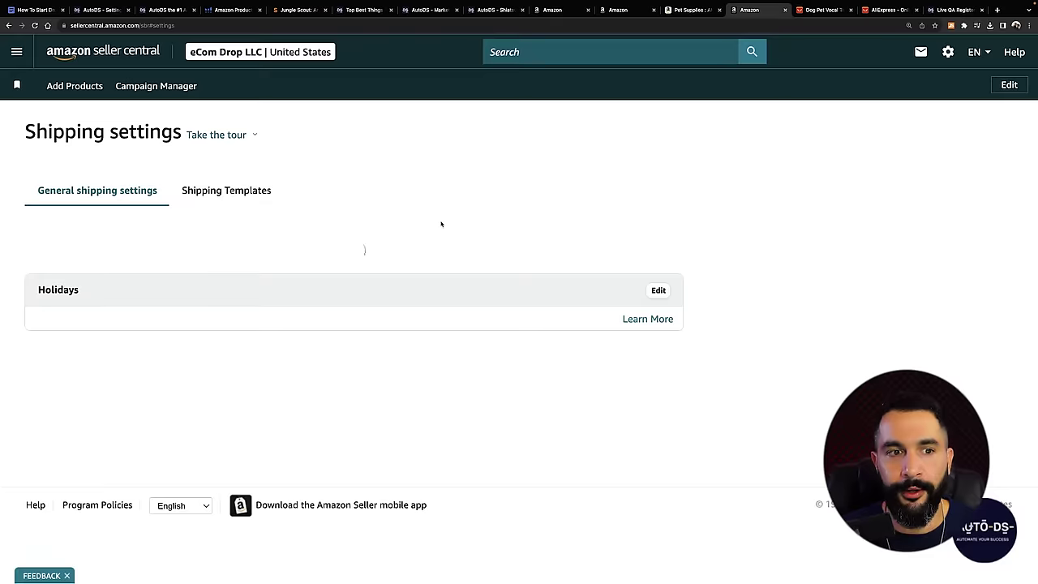
click(695, 9)
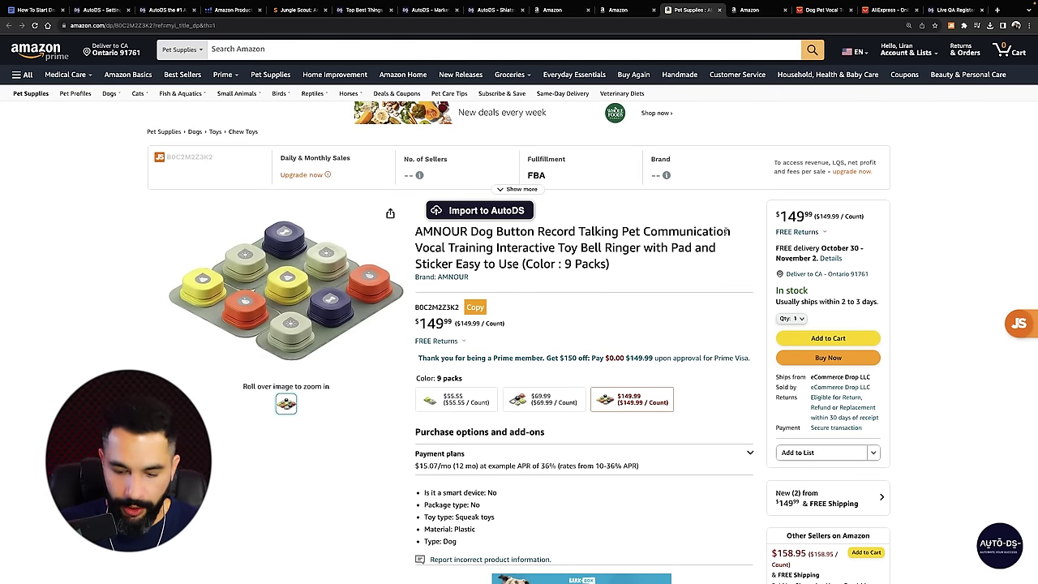
key(ctrl+plus)
scroll(889, 292, down, 2)
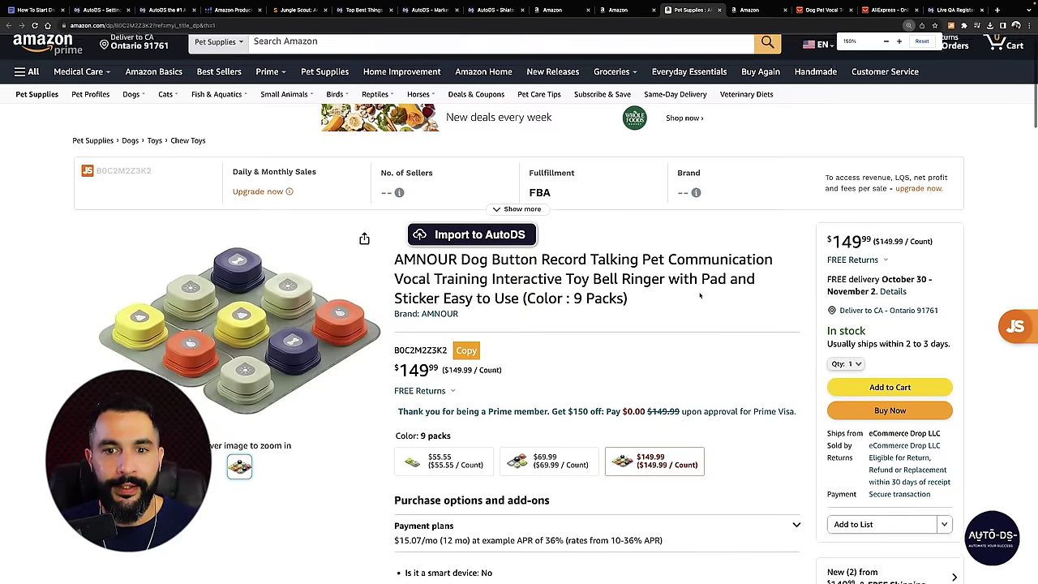
drag(827, 274, 948, 275)
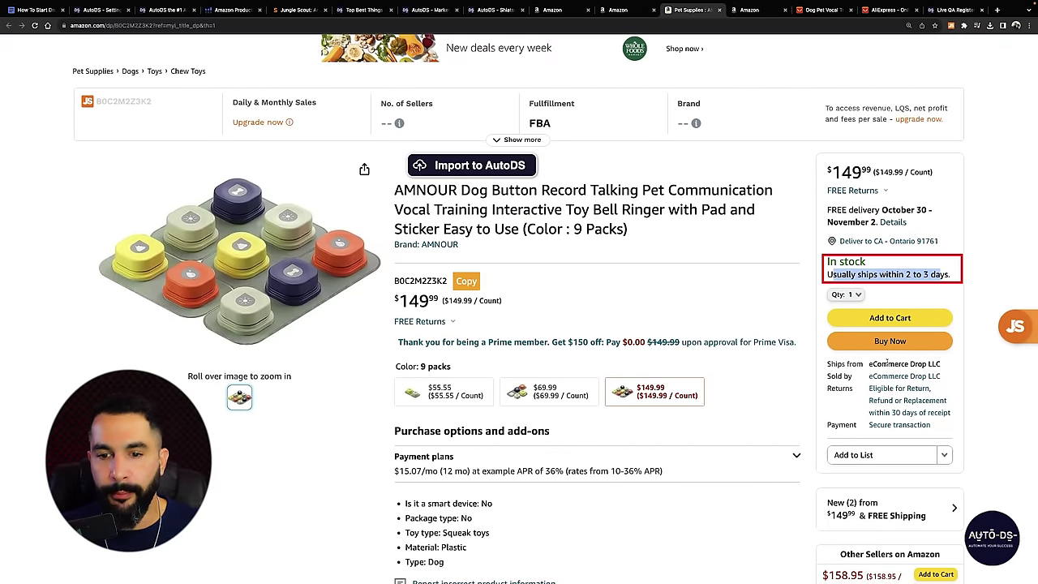
Switch to the Google Docs outline and review the section on importing the first product
key(ctrl+1)
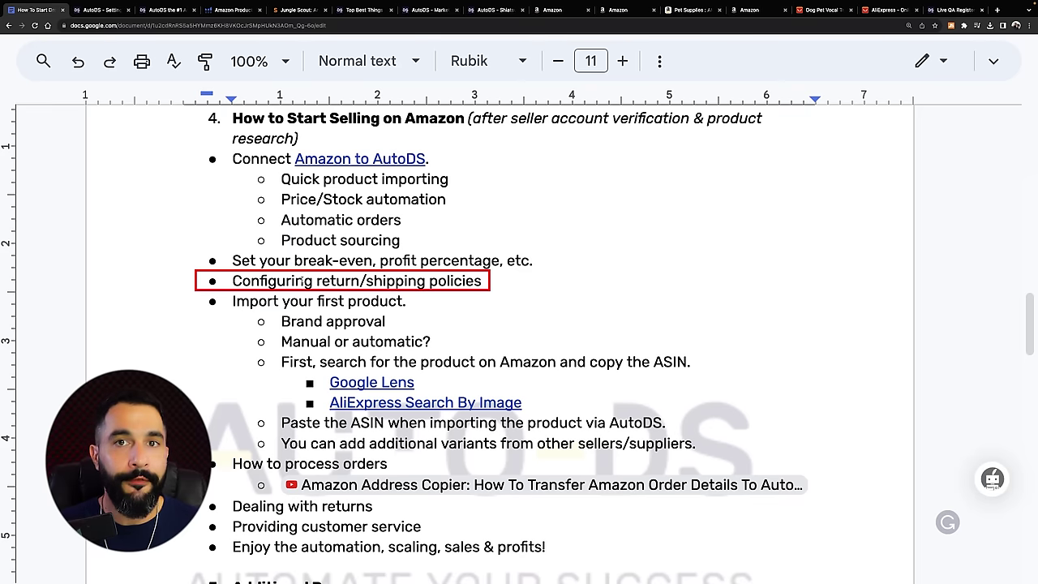
scroll(411, 283, down, 1)
drag(406, 272, 205, 272)
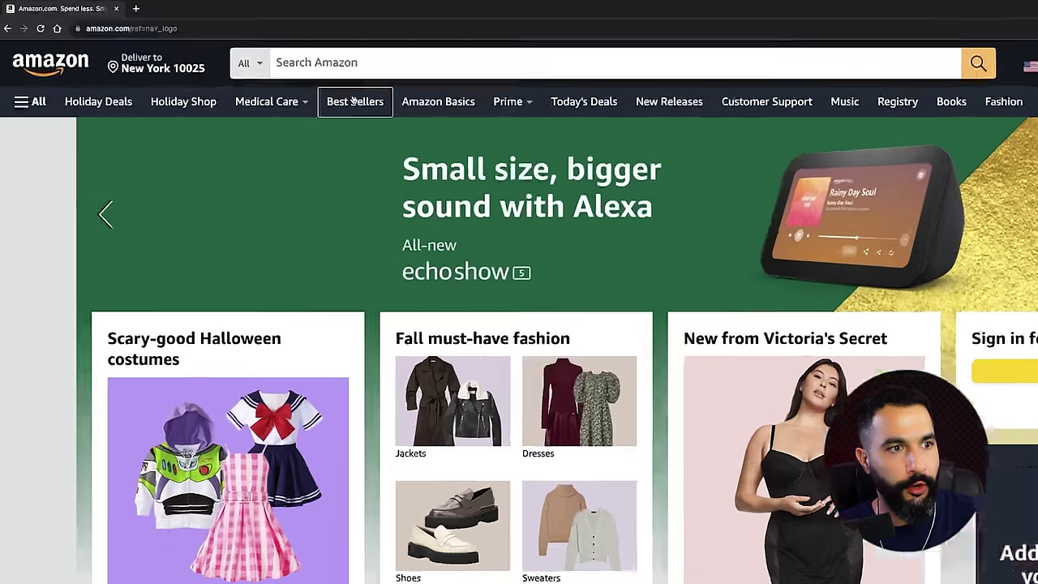
Browse Amazon's Best Sellers and Movers & Shakers, and open the Fullstar Vegetable Chopper listing from Kitchen & Dining
click(279, 82)
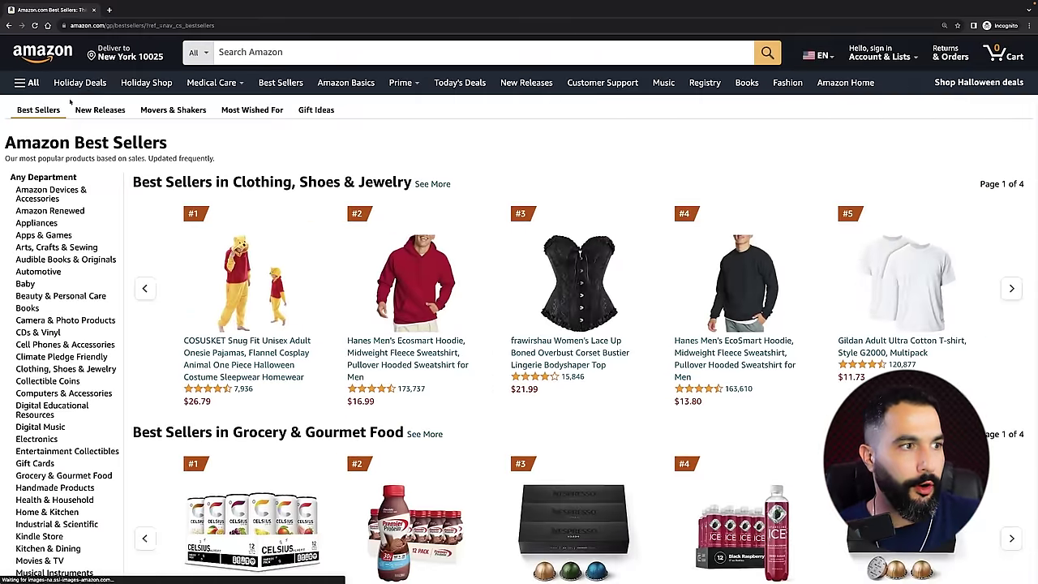
click(182, 111)
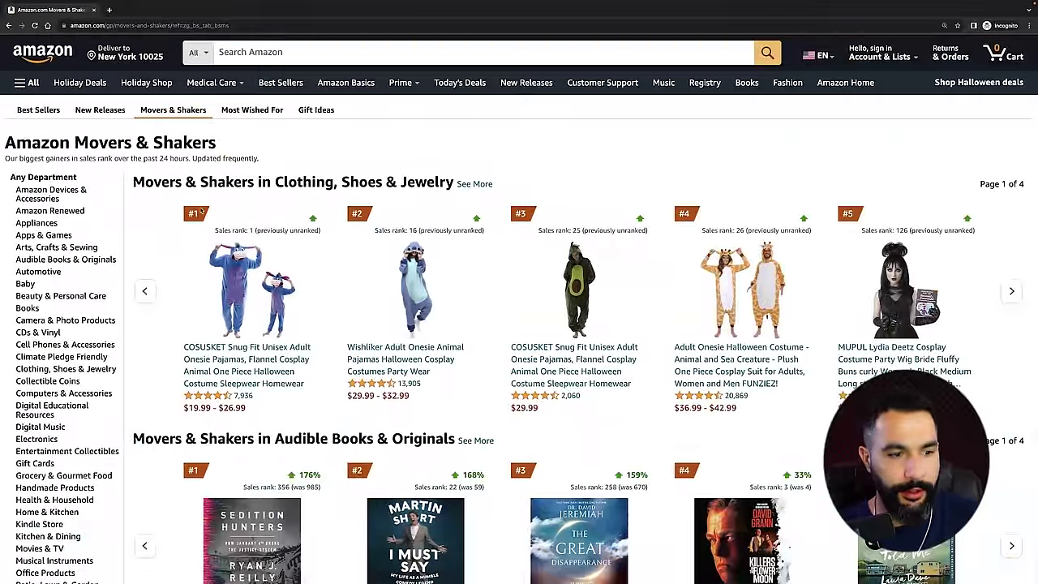
scroll(345, 297, down, 3)
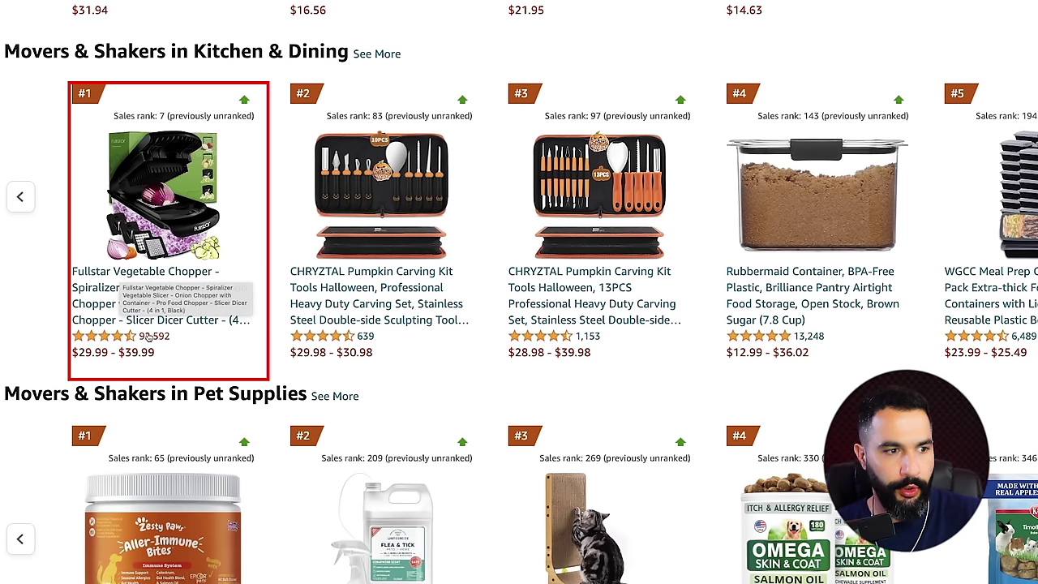
click(167, 271)
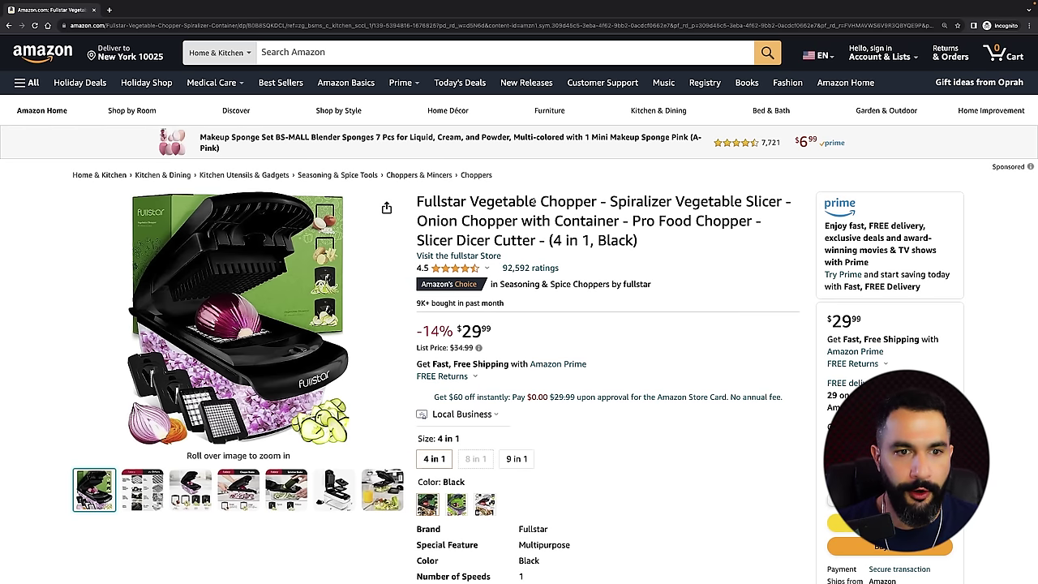
Copy "Vegetable Chopper - Spiralizer" from the Fullstar product title and search Amazon for it within Home & Kitchen
double_click(506, 201)
drag(506, 201, 641, 201)
key(ctrl+c)
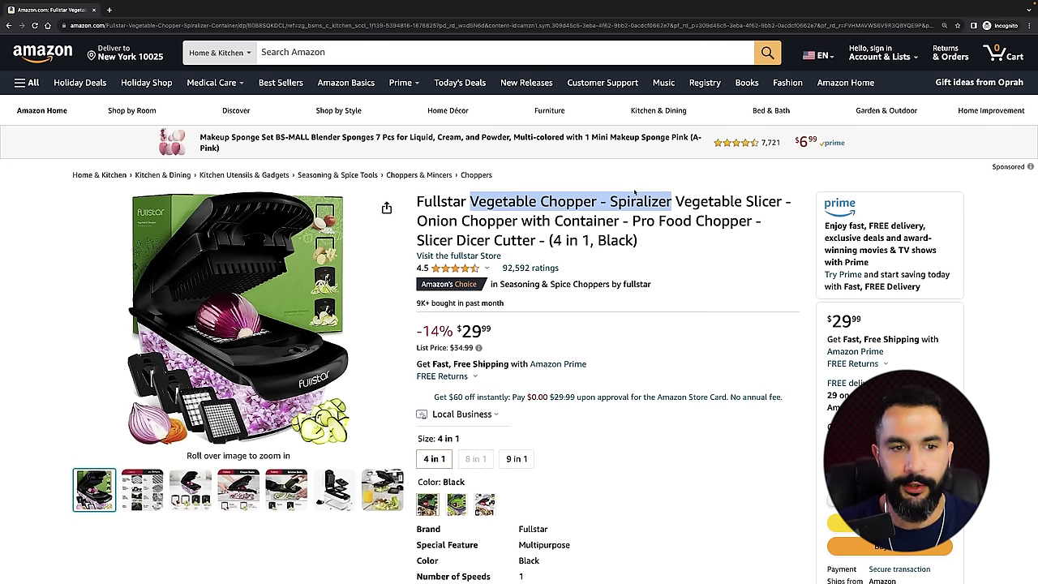
click(412, 52)
key(ctrl+v)
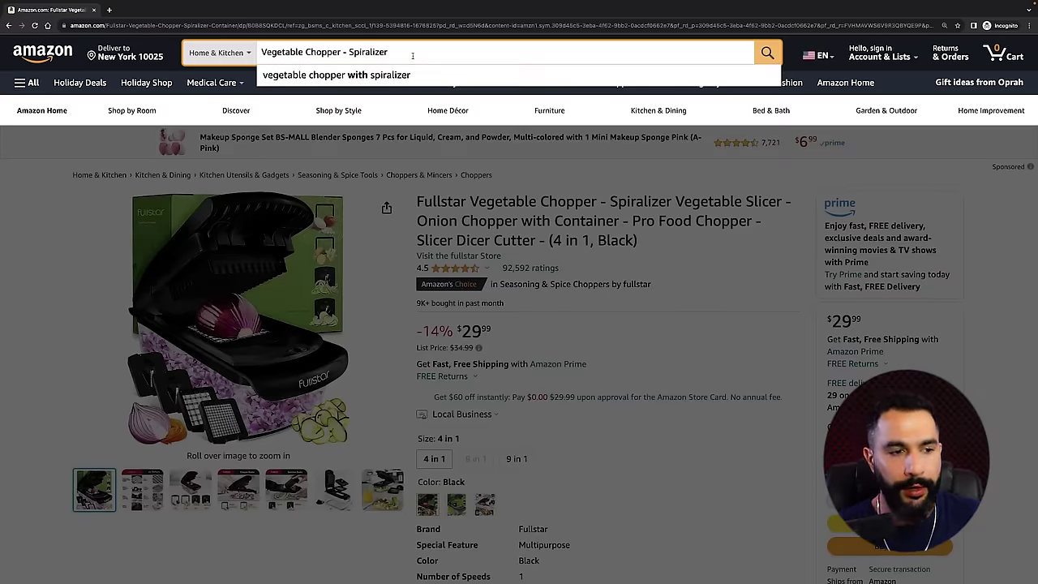
key(Return)
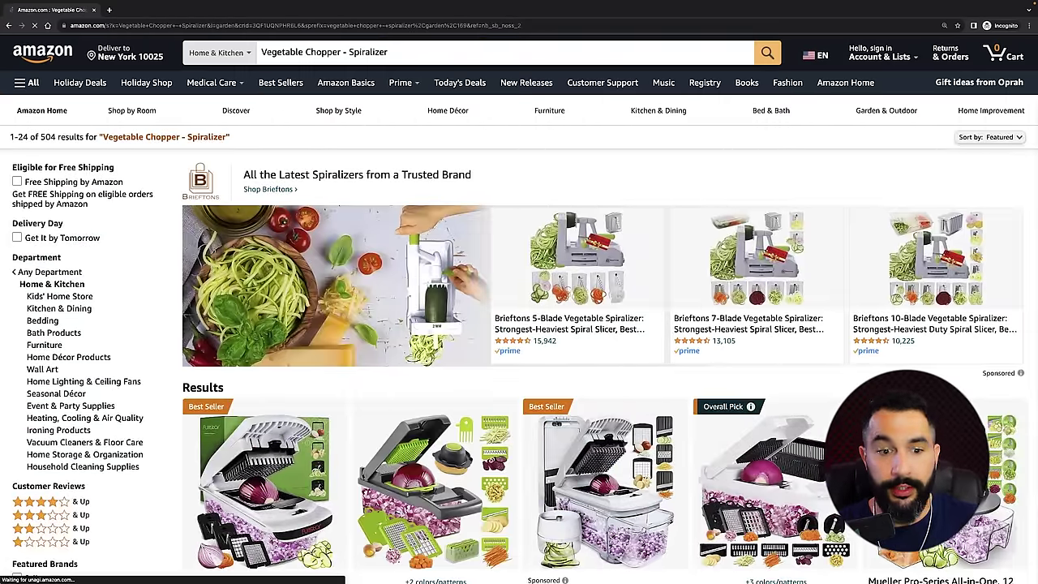
Compare the vegetable chopper search results by monthly purchases, ratings, prices and Best Seller badges
scroll(512, 89, down, 5)
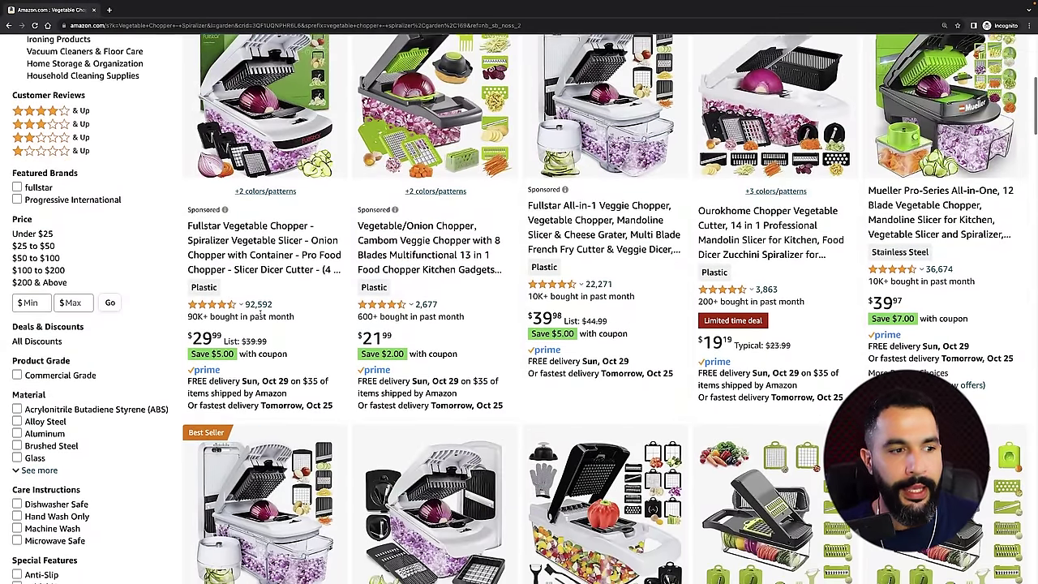
scroll(243, 298, down, 1)
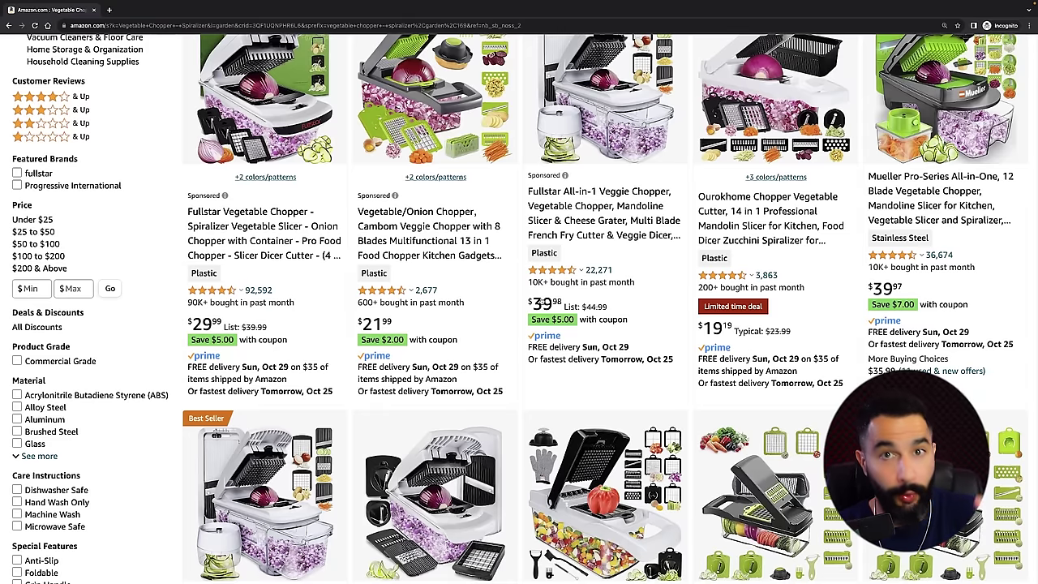
scroll(251, 264, up, 3)
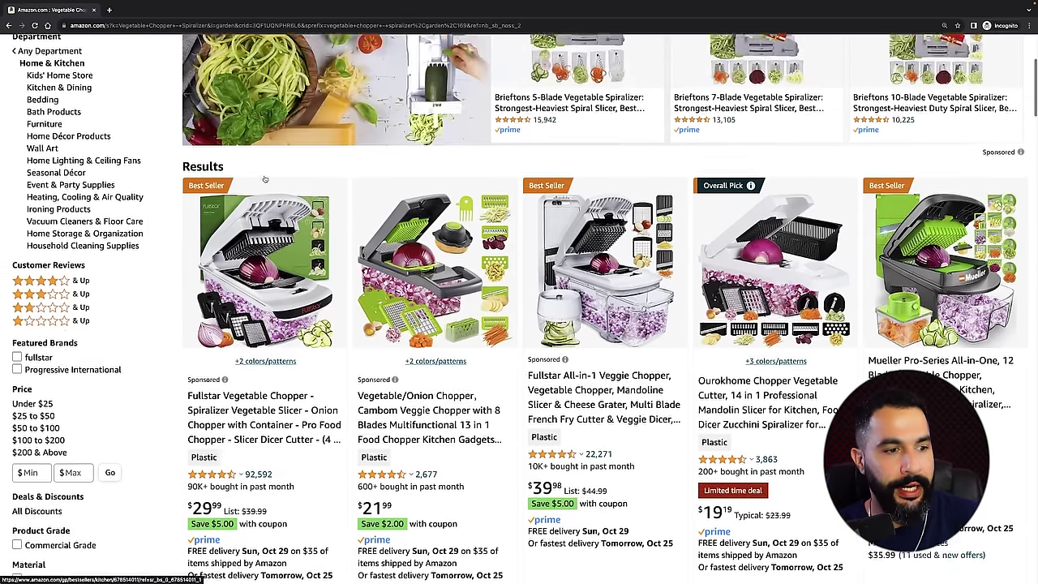
scroll(264, 178, down, 2)
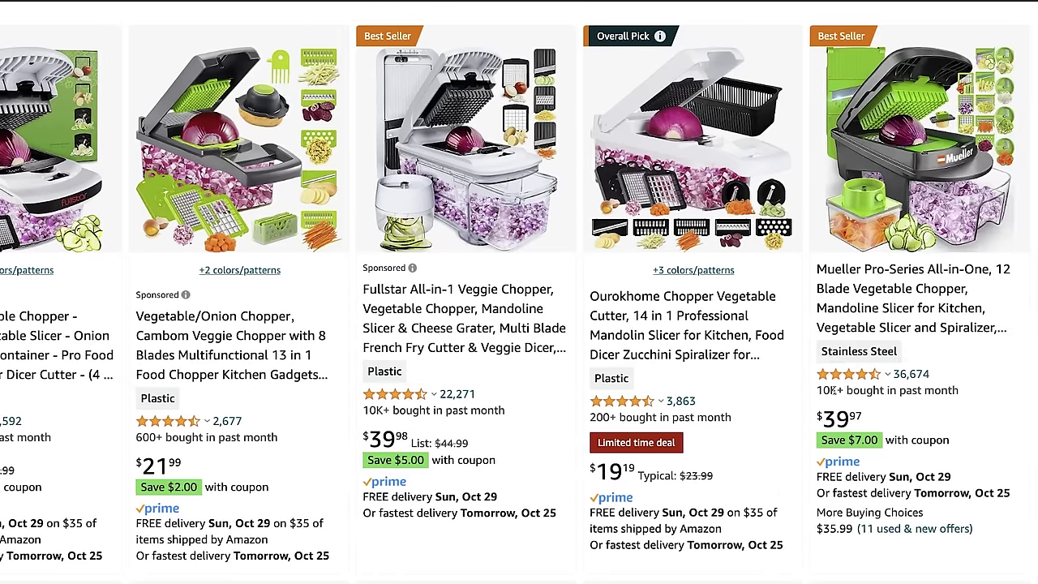
scroll(864, 390, down, 5)
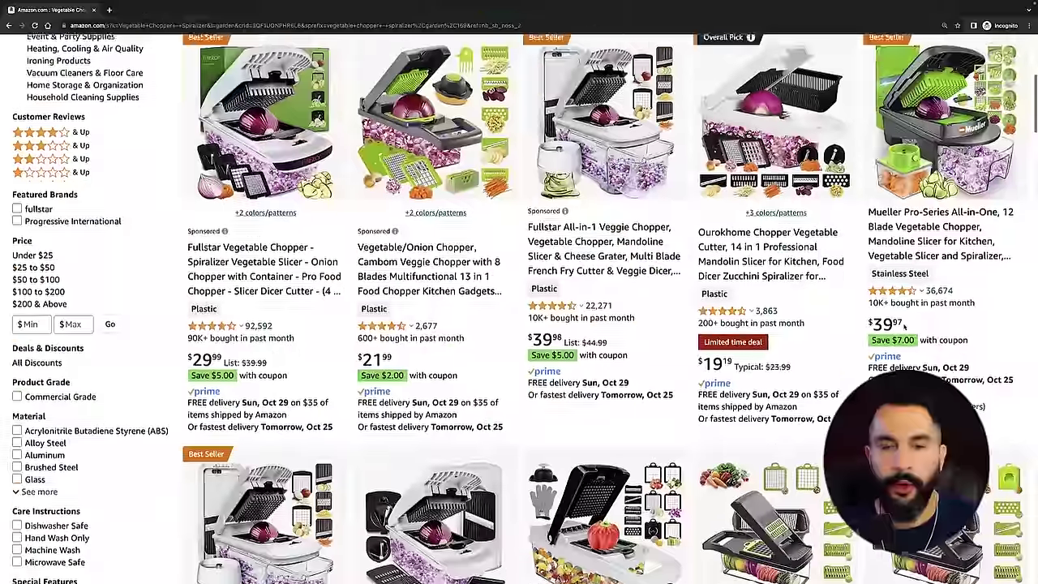
scroll(713, 296, down, 5)
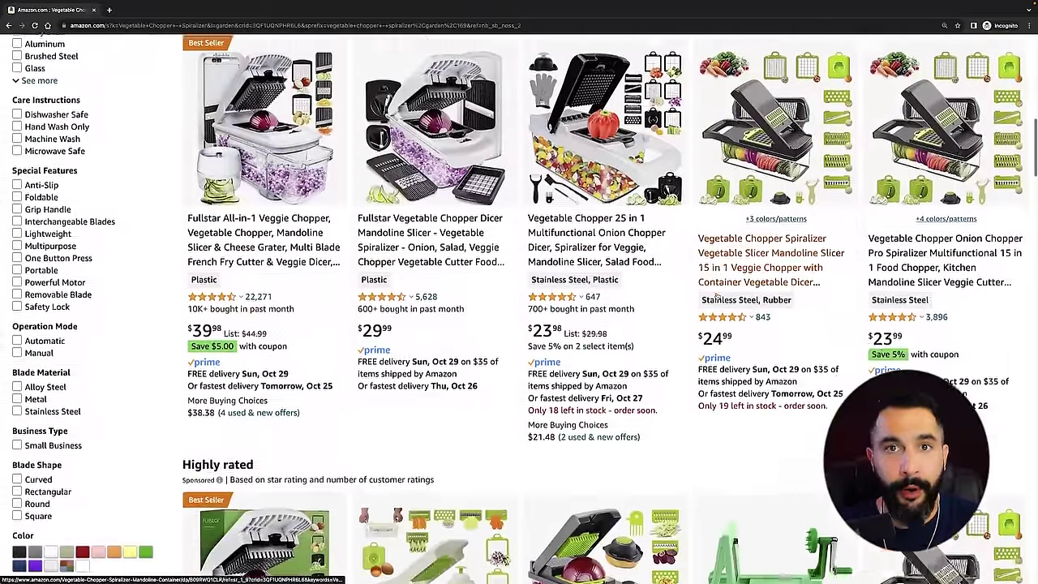
scroll(713, 296, down, 1)
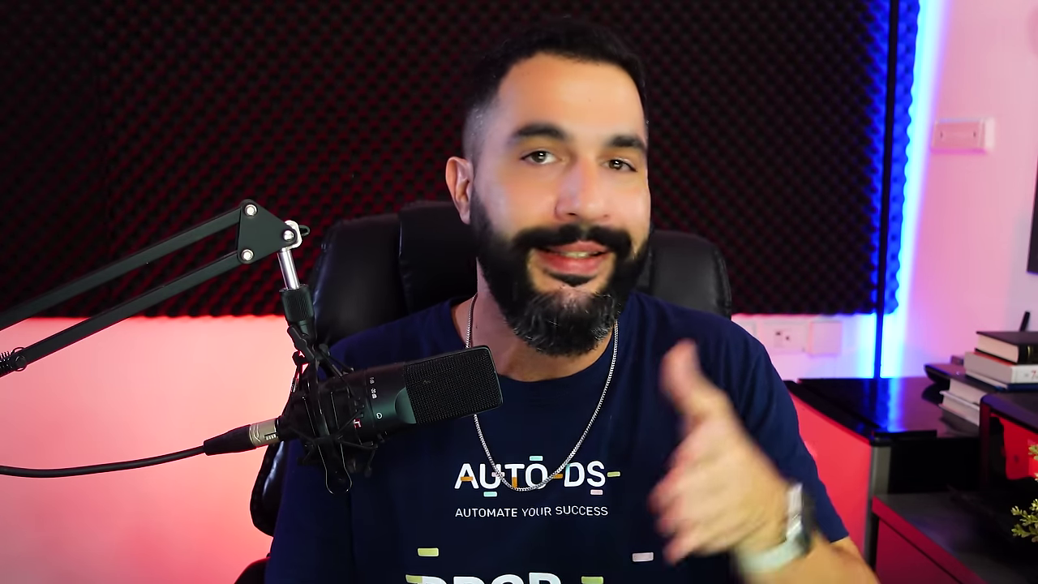
scroll(616, 291, down, 1)
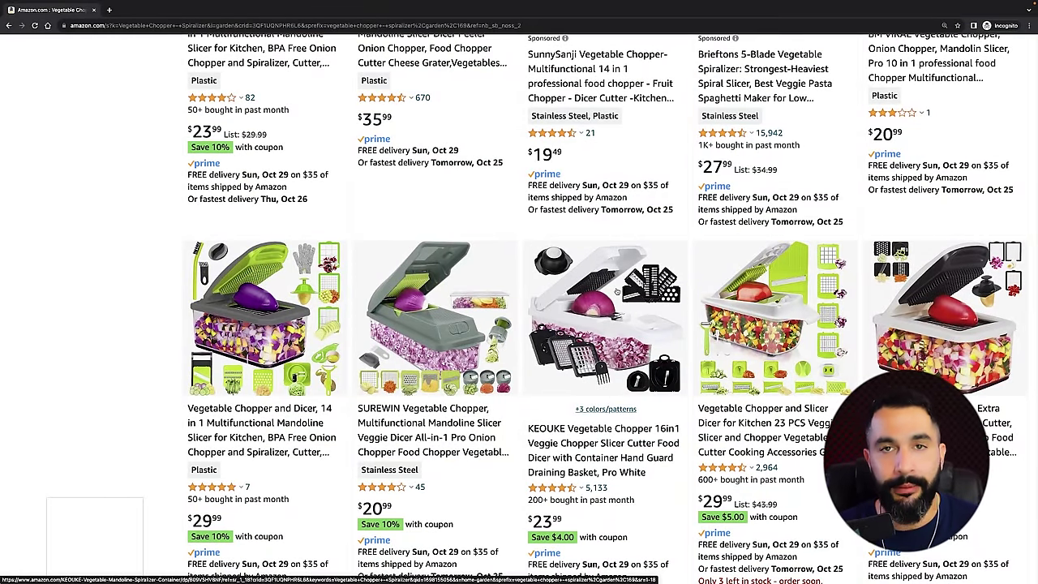
Open the KEOUKE Vegetable Chopper 16in1 listing and examine its seller offers and Sell on Amazon option
click(576, 282)
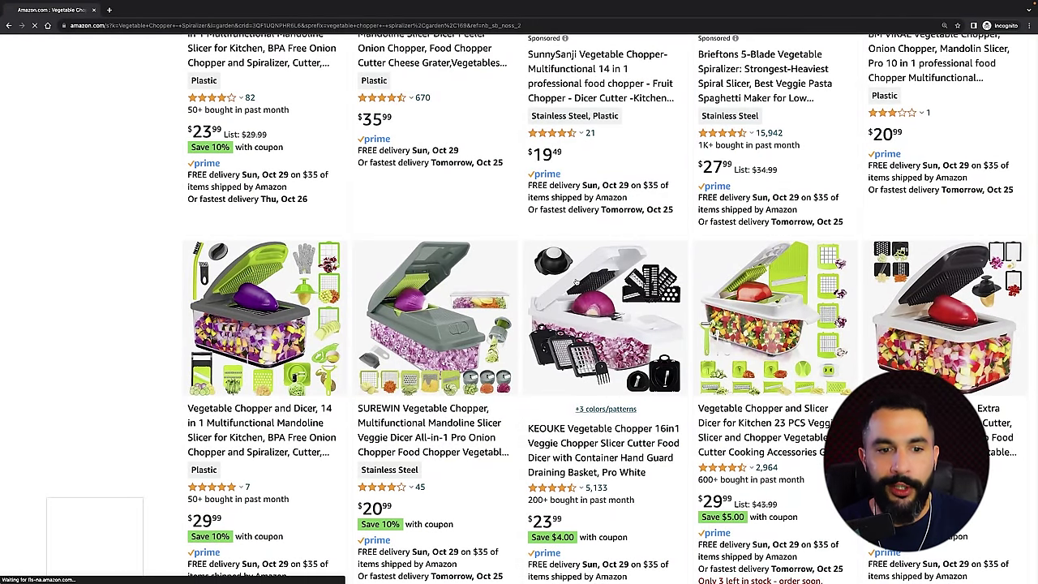
scroll(677, 282, down, 6)
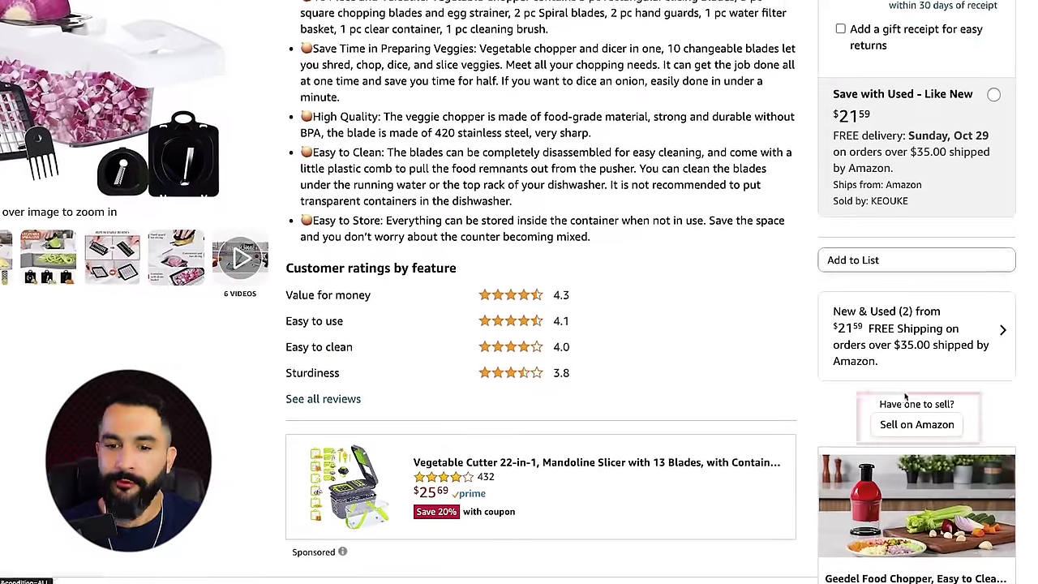
scroll(882, 367, down, 3)
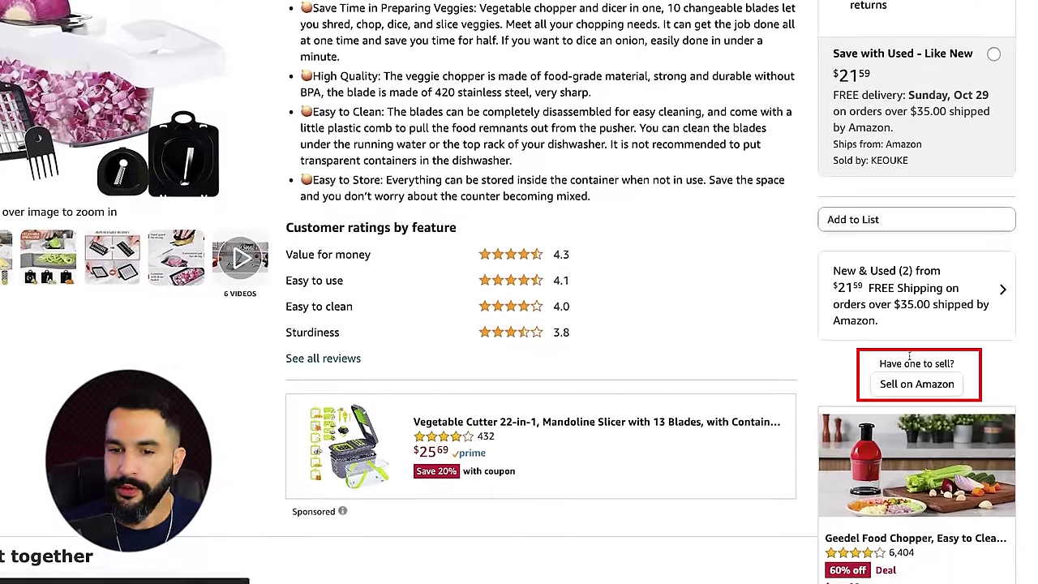
scroll(907, 228, down, 1)
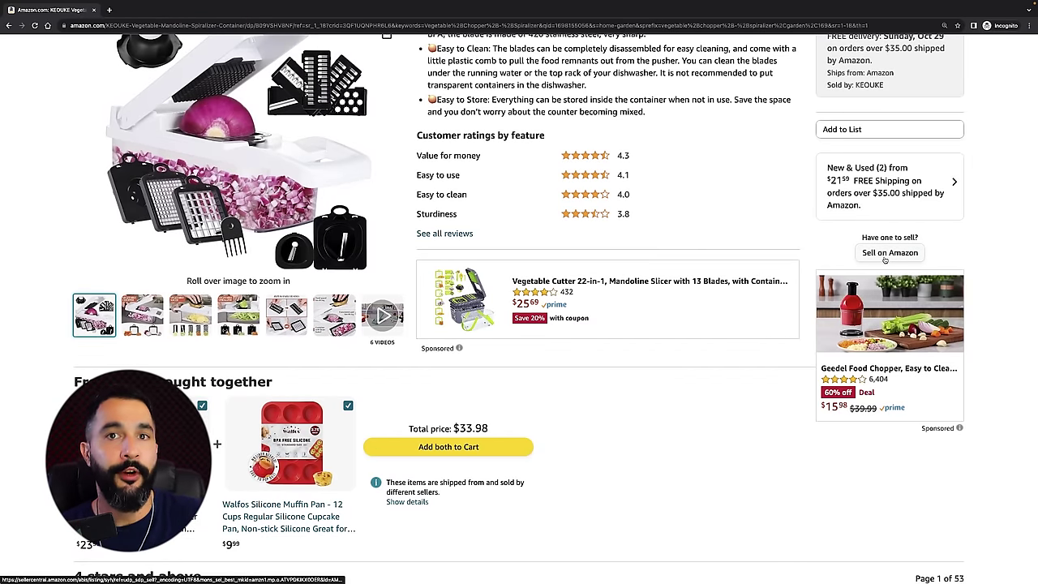
scroll(884, 261, up, 8)
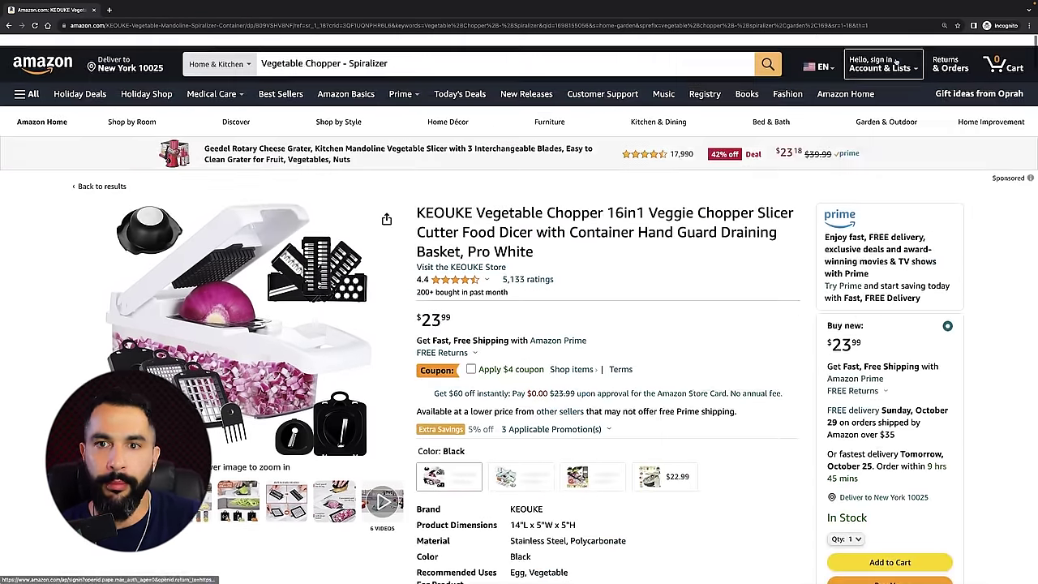
scroll(874, 254, down, 2)
scroll(876, 276, down, 5)
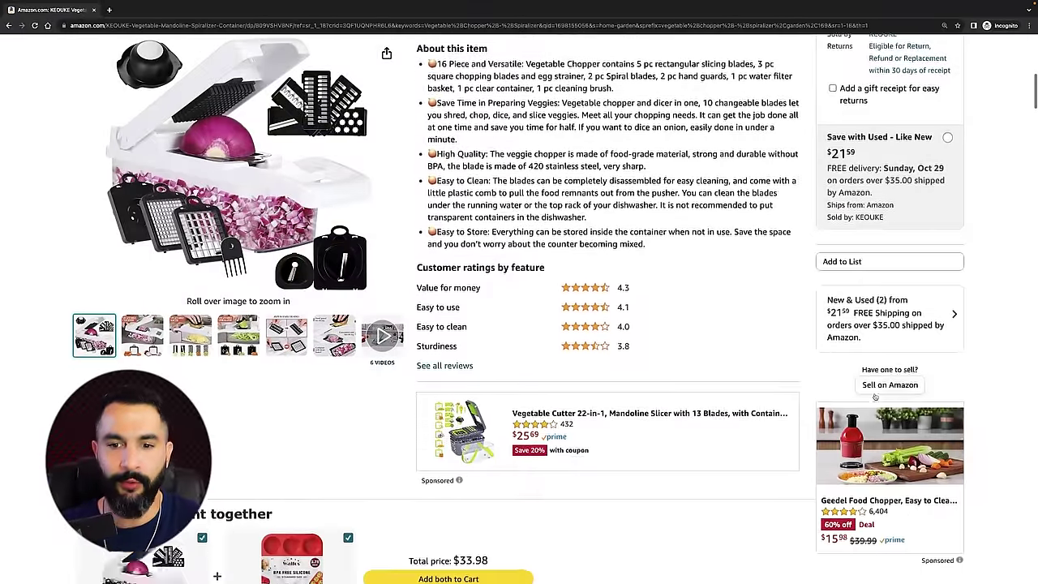
scroll(880, 325, up, 5)
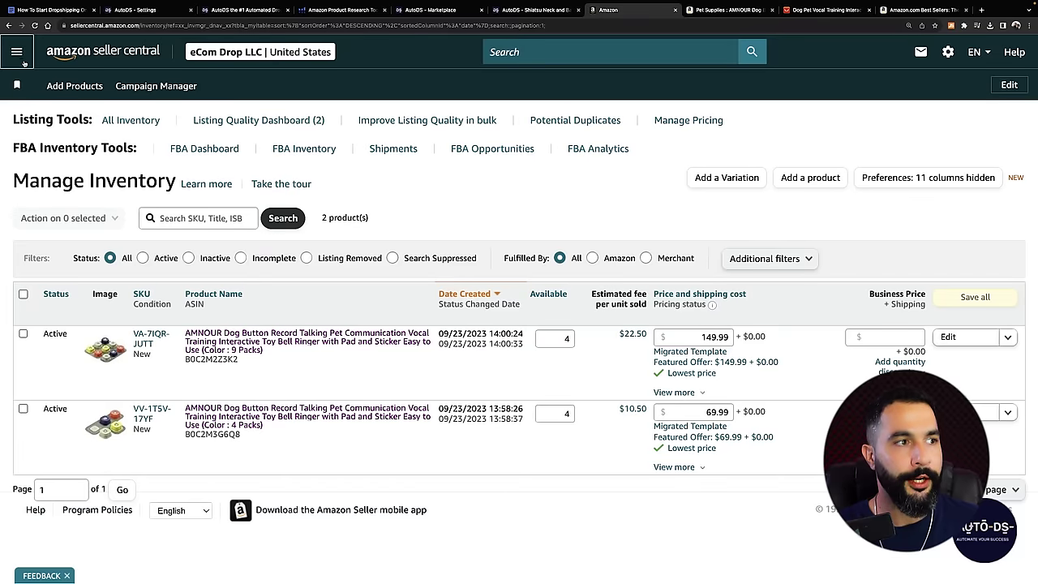
Open the Add Products page from the Seller Central catalog options
click(17, 52)
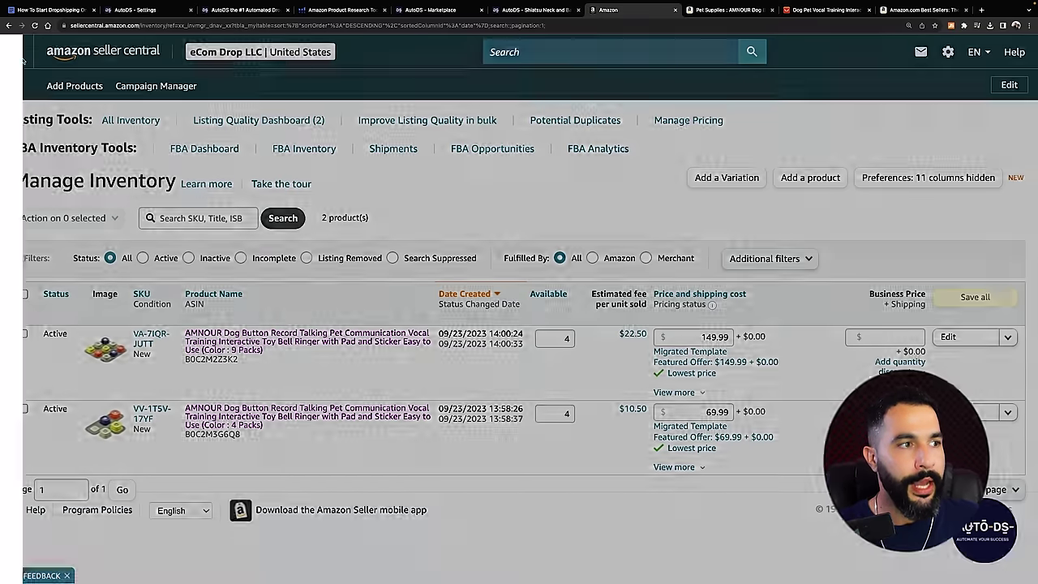
mouse_move(46, 123)
mouse_move(57, 88)
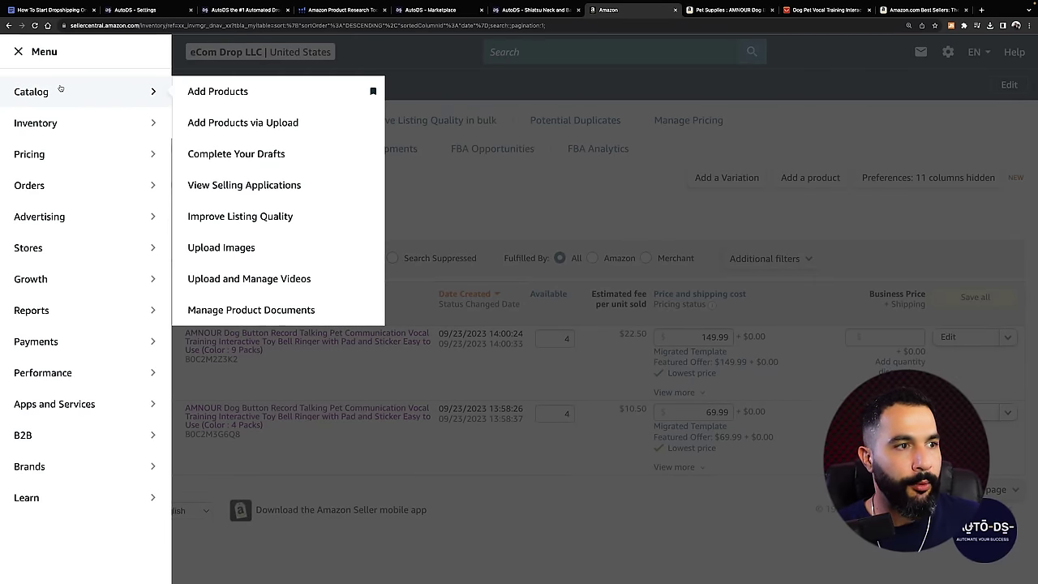
click(109, 93)
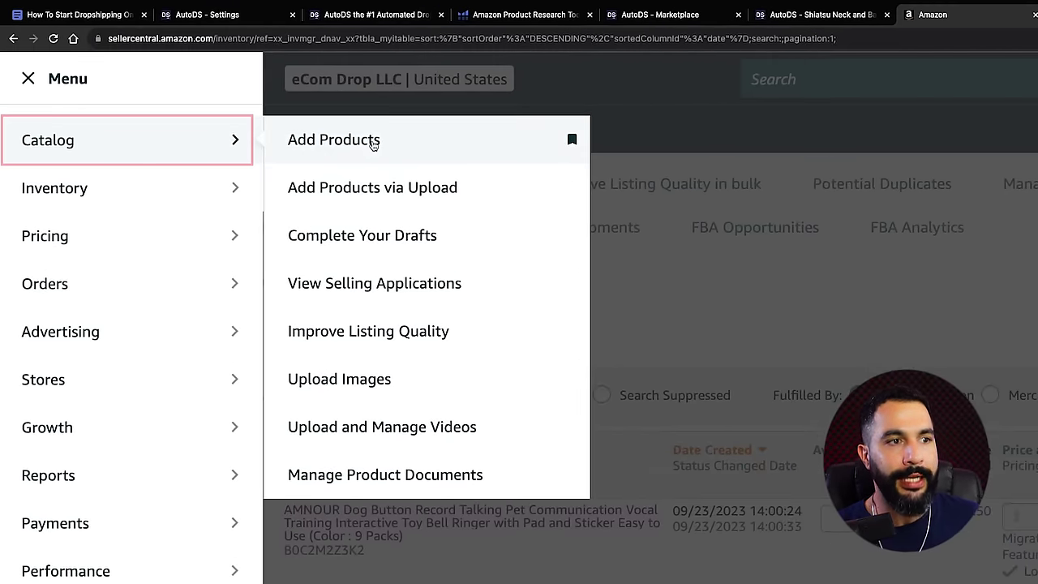
click(372, 143)
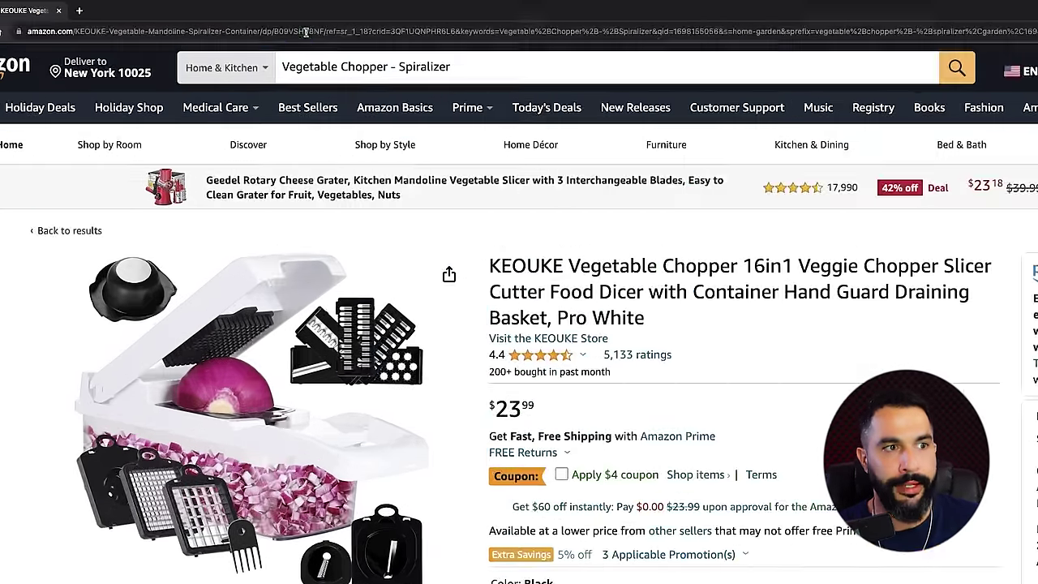
Find the ASIN in the KEOUKE Vegetable Chopper's product information and copy B09VSHV8NF
double_click(267, 26)
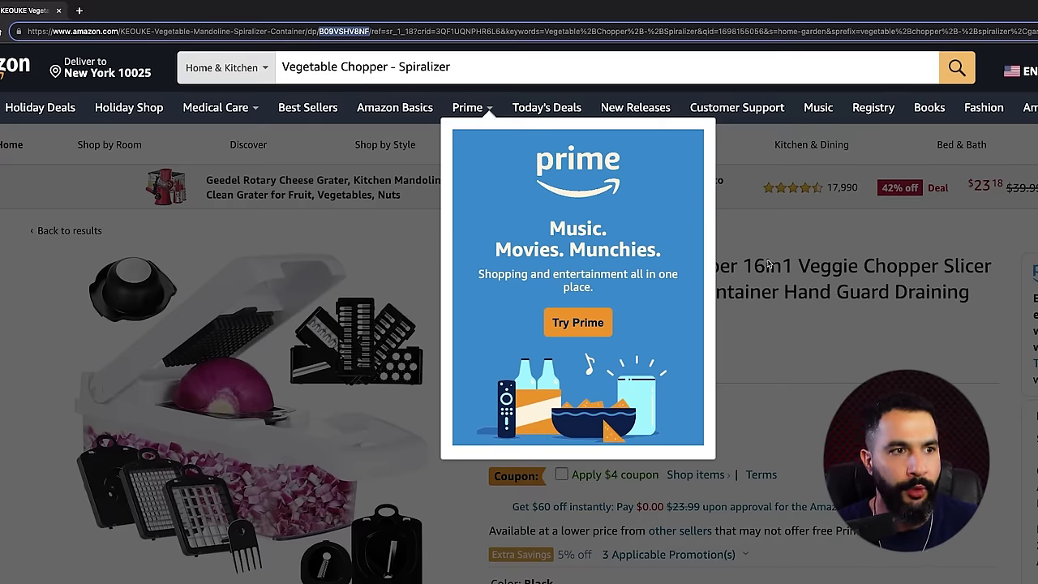
click(768, 263)
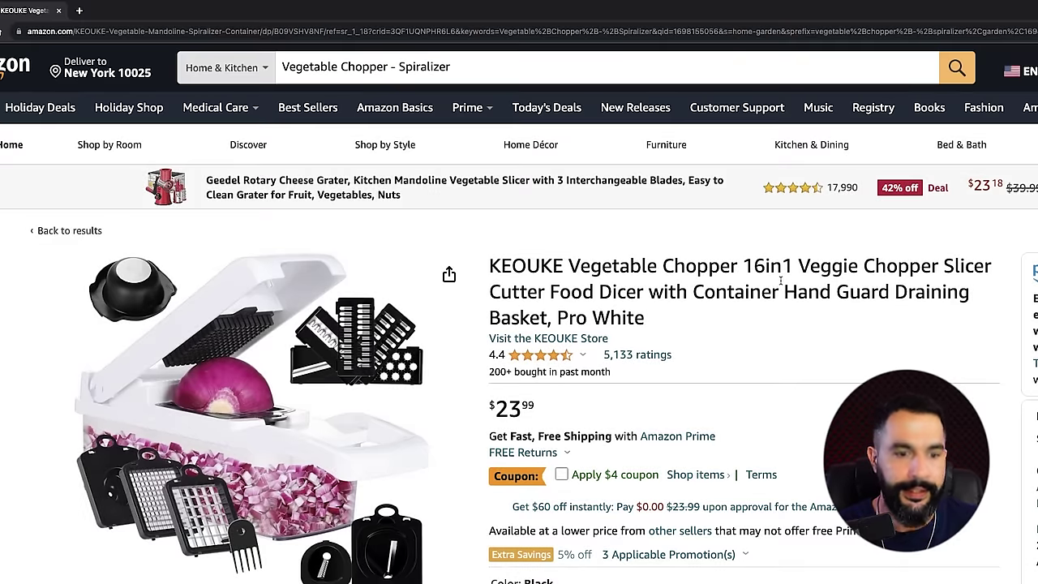
text(AS)
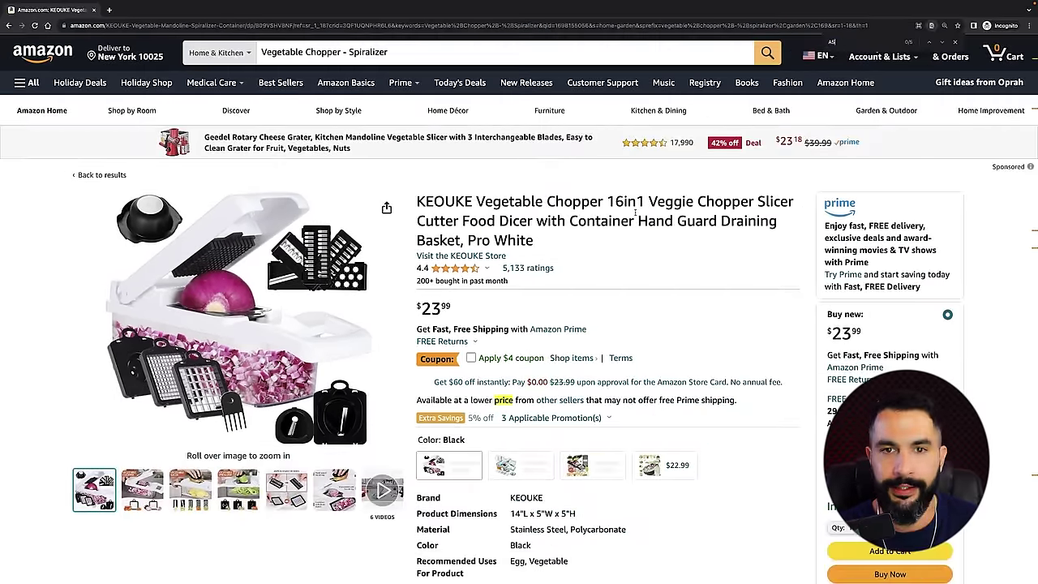
text(IN)
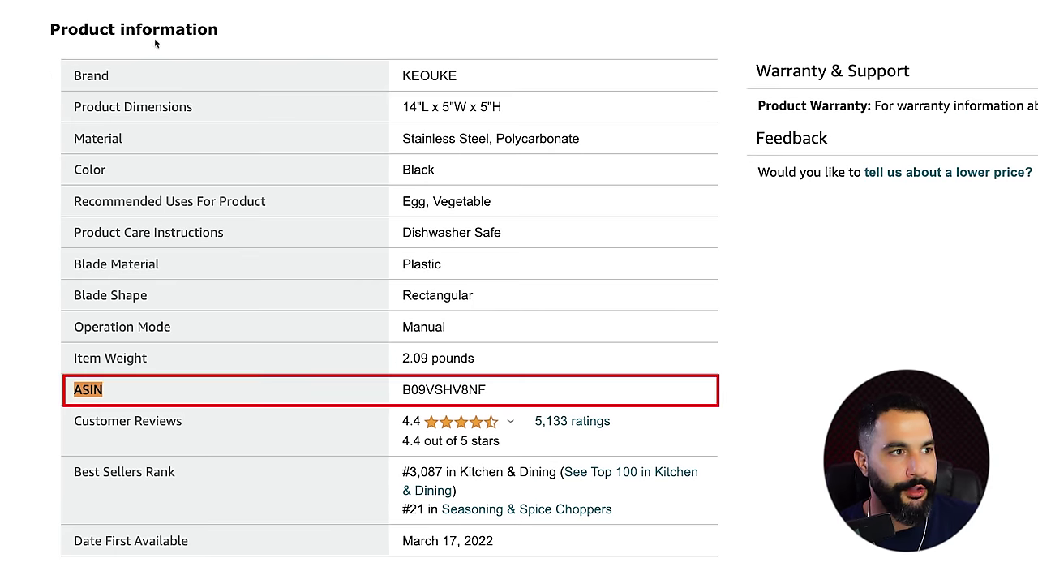
key(Escape)
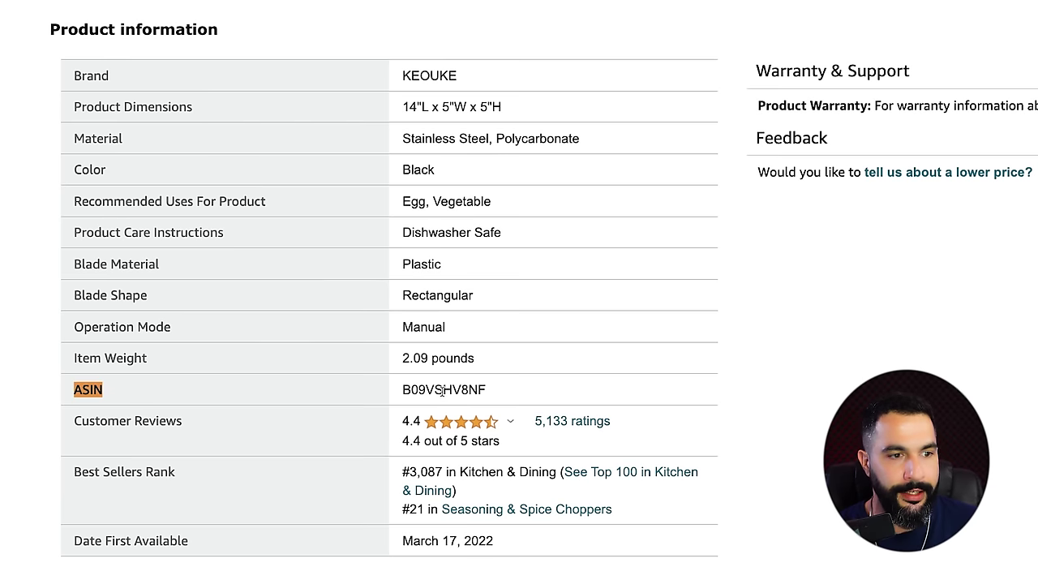
double_click(443, 391)
right_click(445, 389)
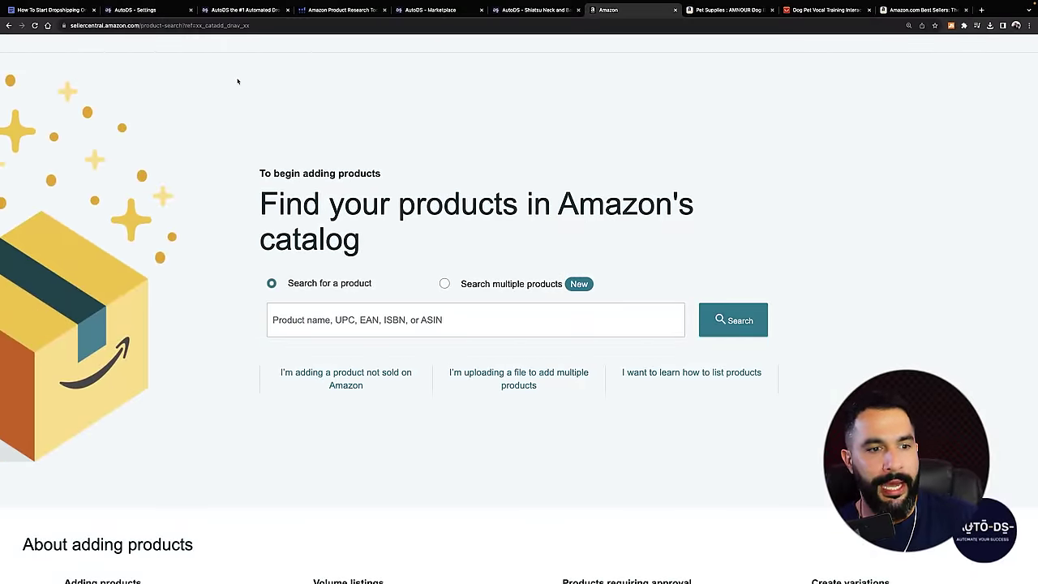
Search Seller Central's Add Products catalog for the ASIN B09VSHV8NF
click(322, 321)
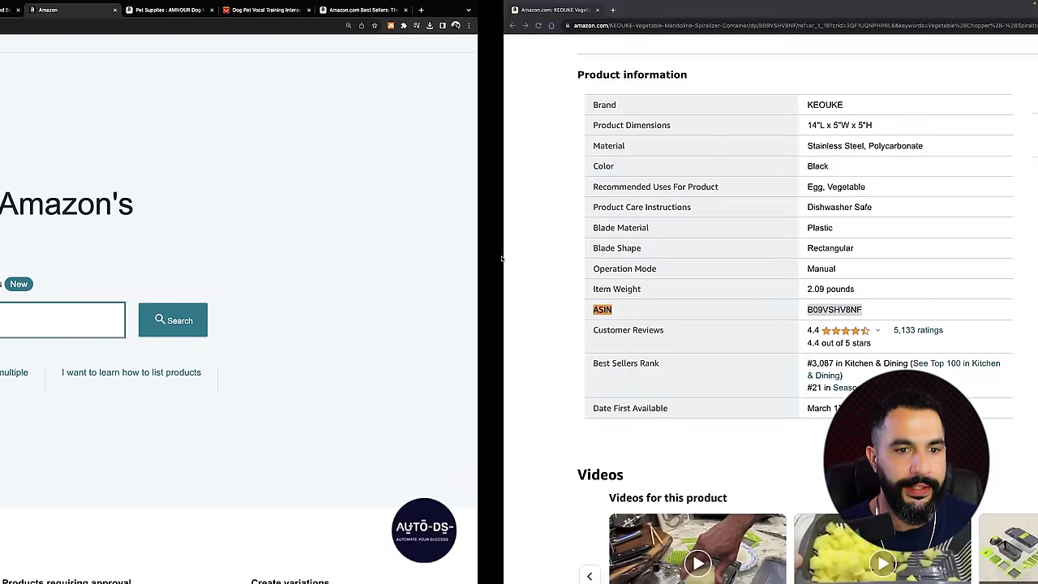
scroll(519, 325, up, 15)
scroll(973, 67, up, 15)
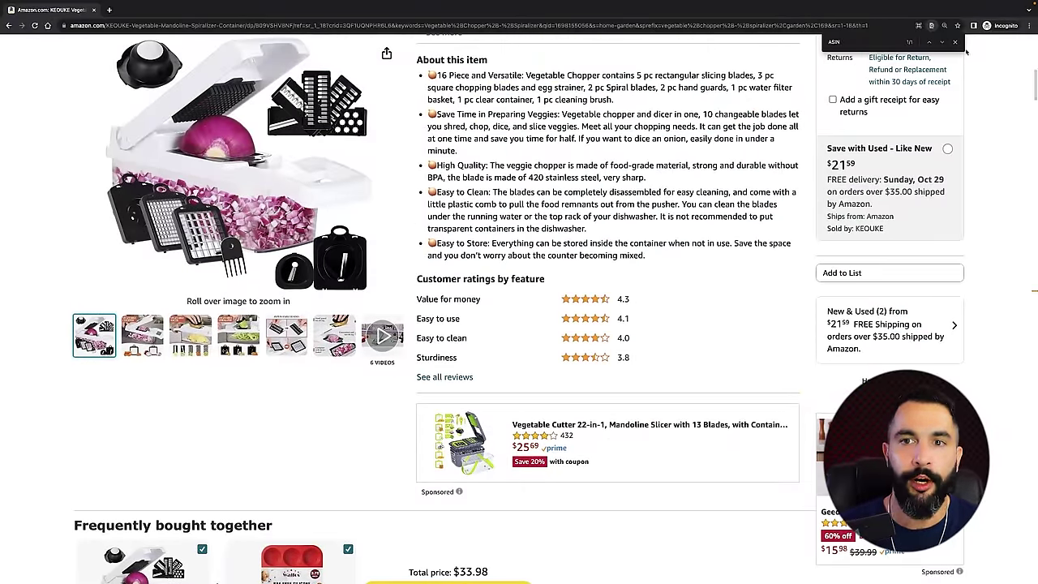
click(954, 41)
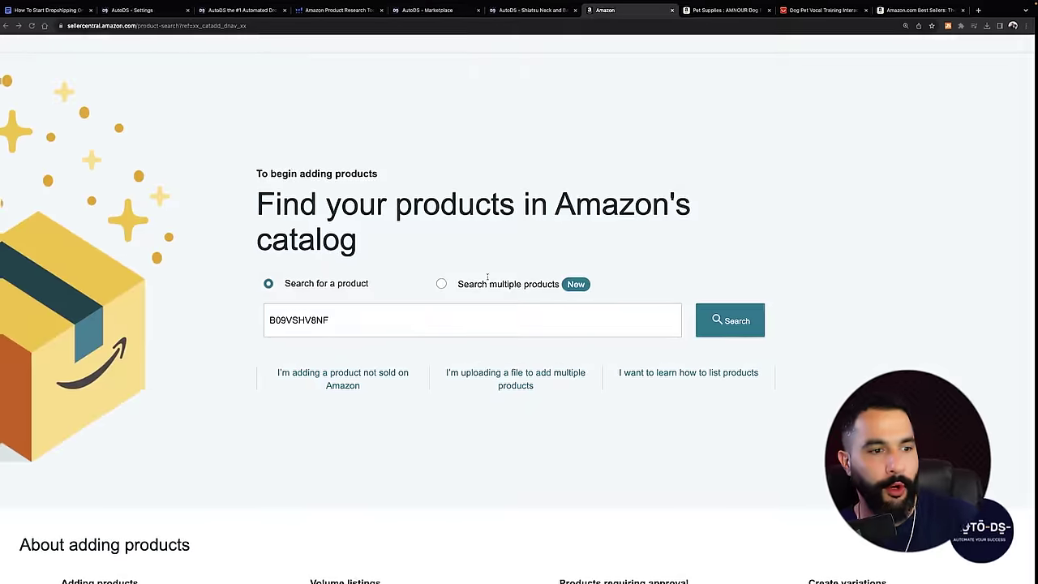
click(437, 327)
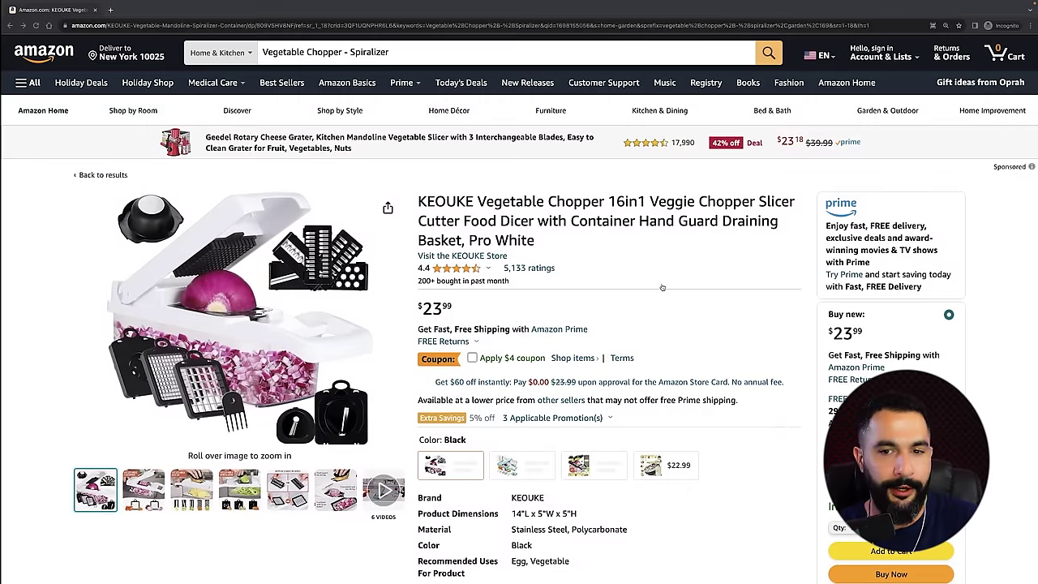
scroll(868, 324, down, 1)
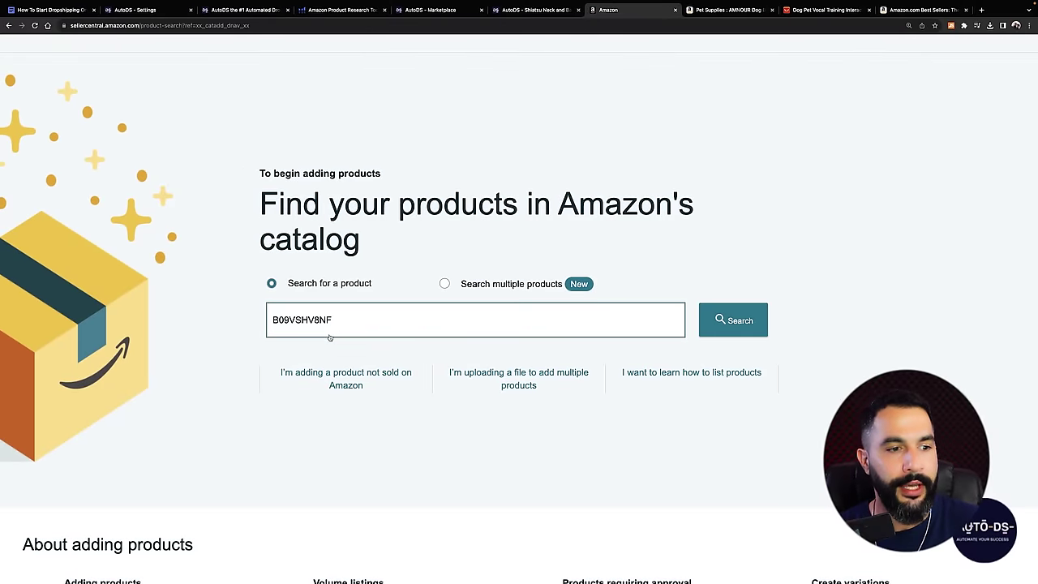
click(344, 323)
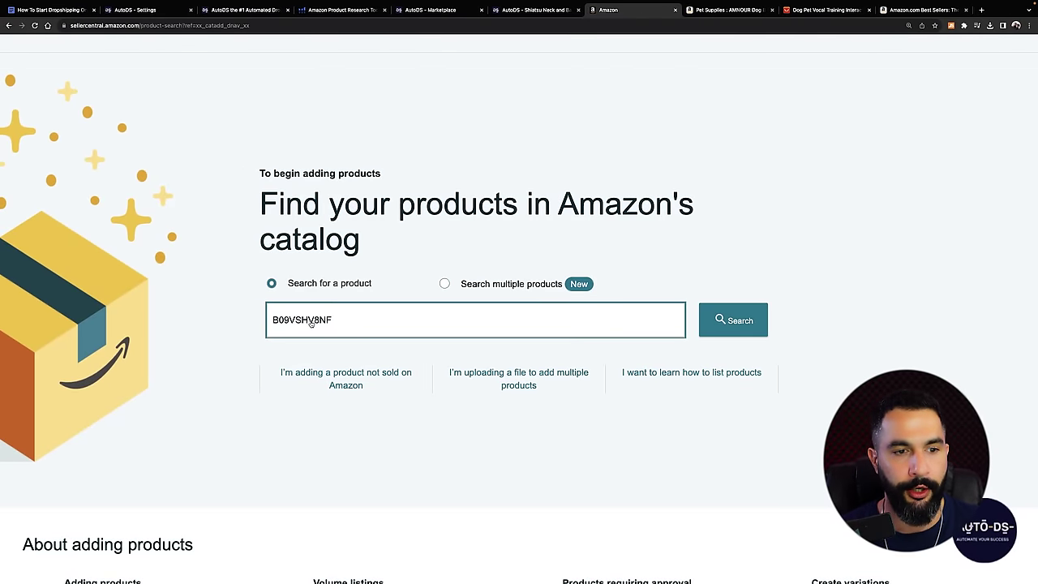
click(735, 320)
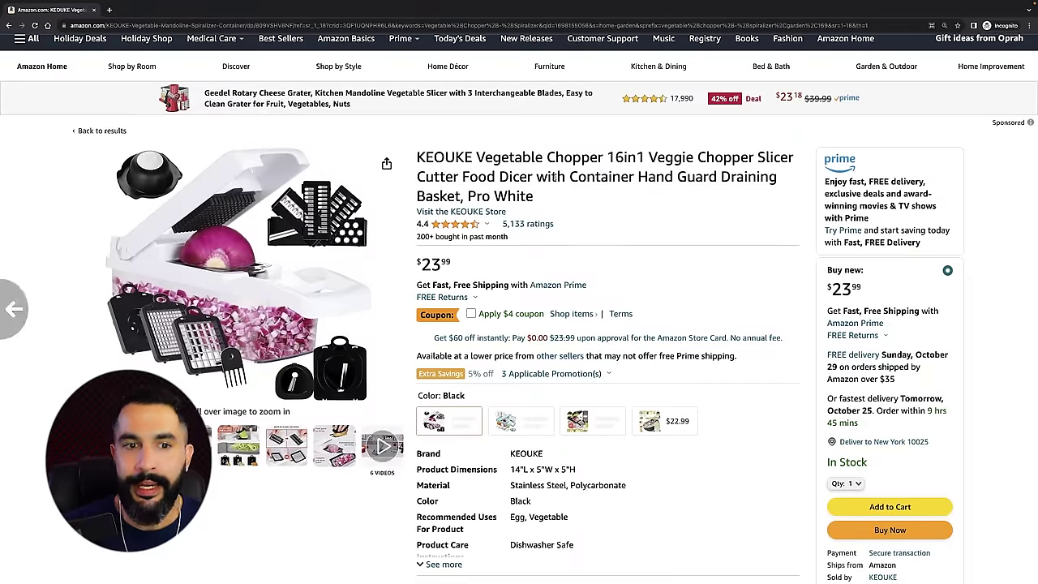
Return to the vegetable chopper results, open the Vegetable Chopper 25 in 1 listing and copy its ASIN from the page address
scroll(582, 232, left, 3)
scroll(582, 231, down, 6)
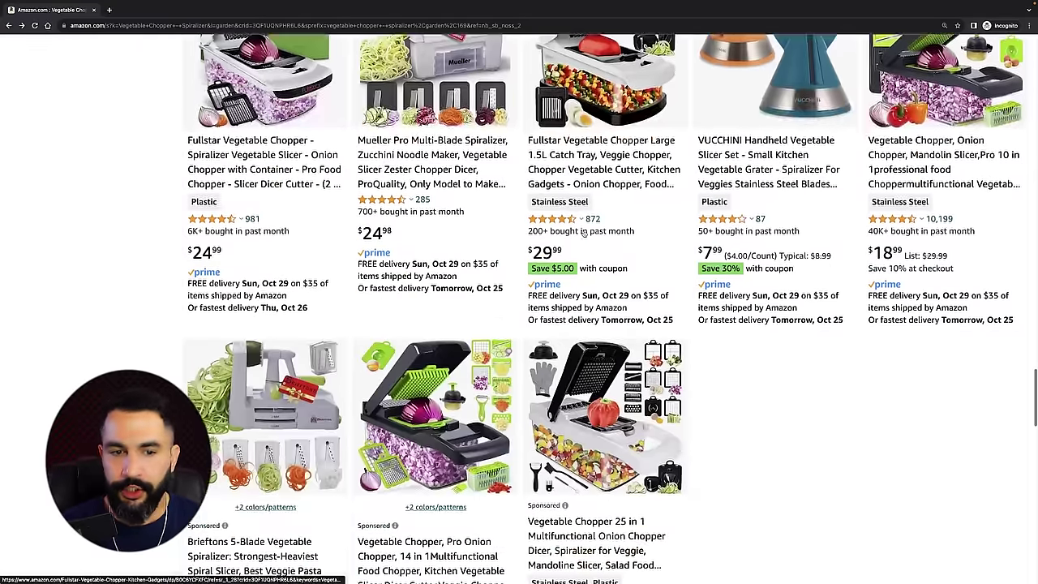
scroll(582, 231, down, 9)
scroll(622, 145, up, 6)
click(622, 146)
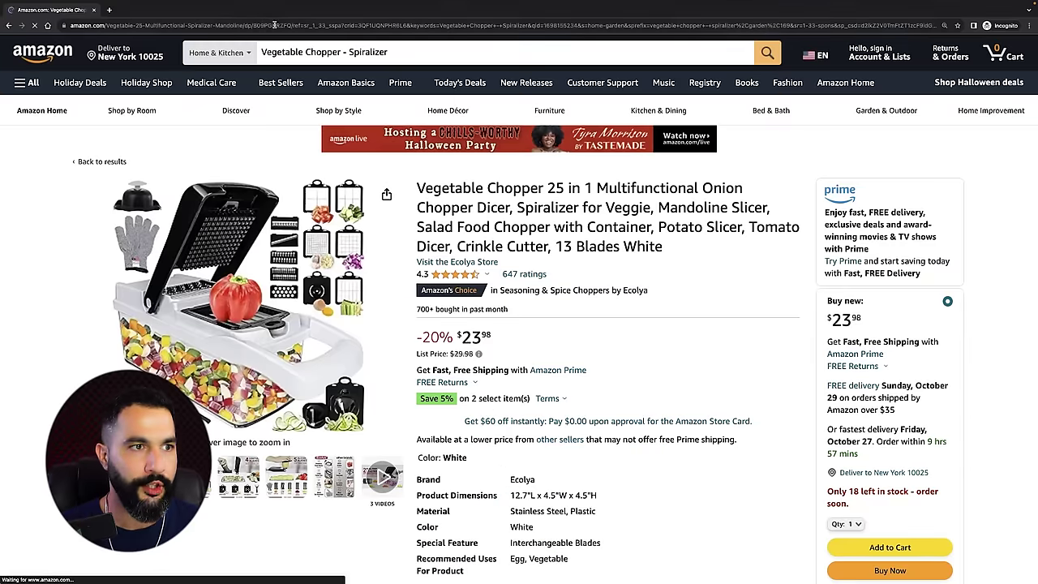
double_click(274, 25)
key(ctrl+c)
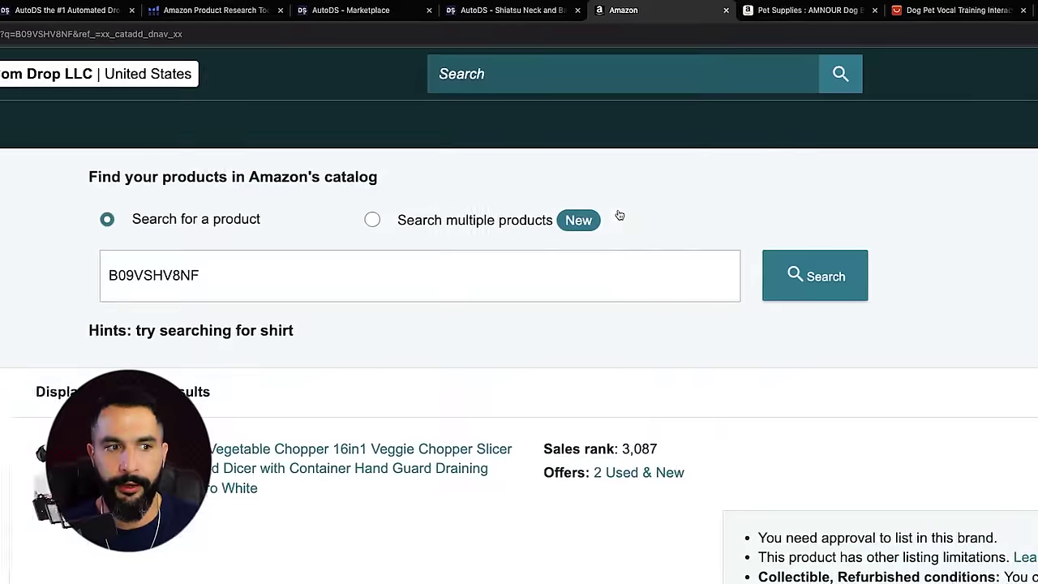
Replace the ASIN in the Seller Central catalog search with B09PGHRZFQ and run the search
click(329, 278)
key(ctrl+a)
key(ctrl+v)
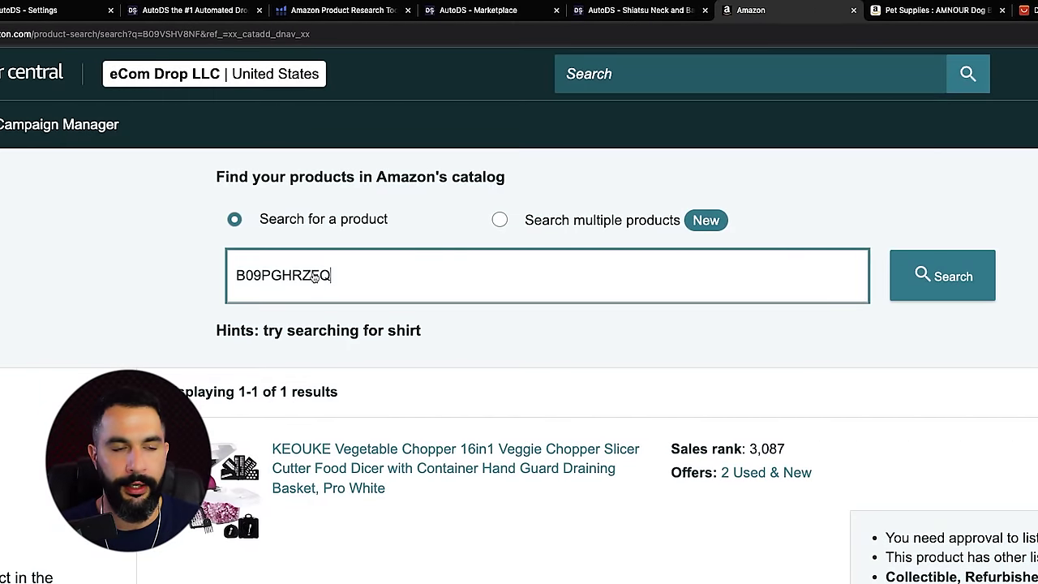
click(936, 288)
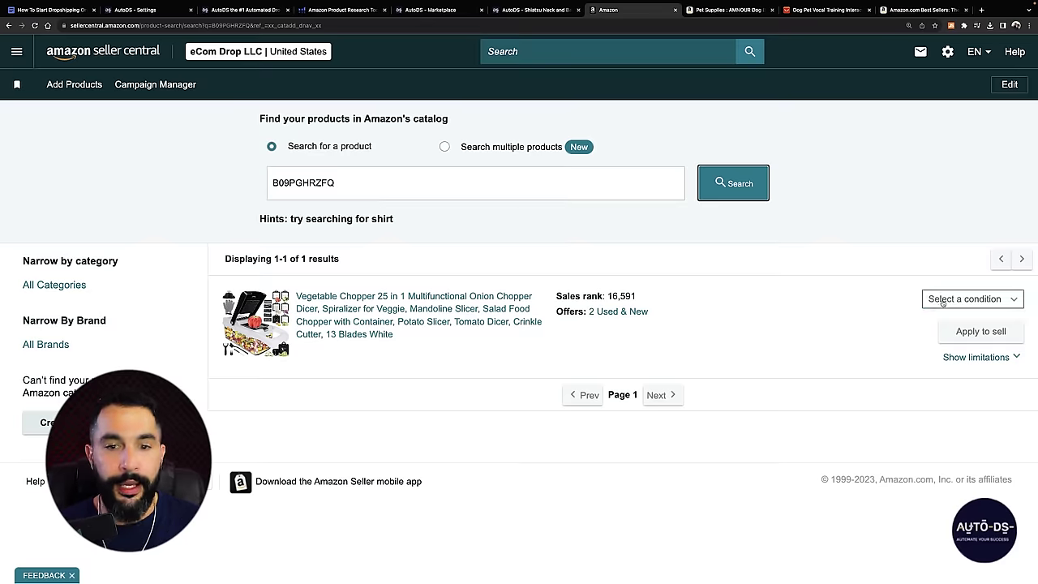
Set the Vegetable Chopper 25 in 1's condition to New and apply to sell it
click(960, 297)
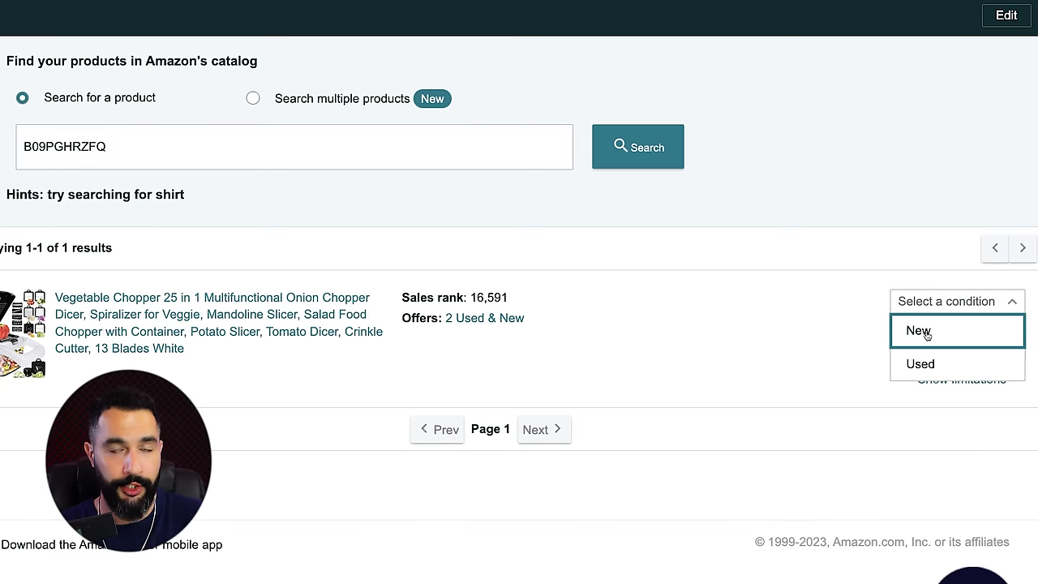
click(919, 331)
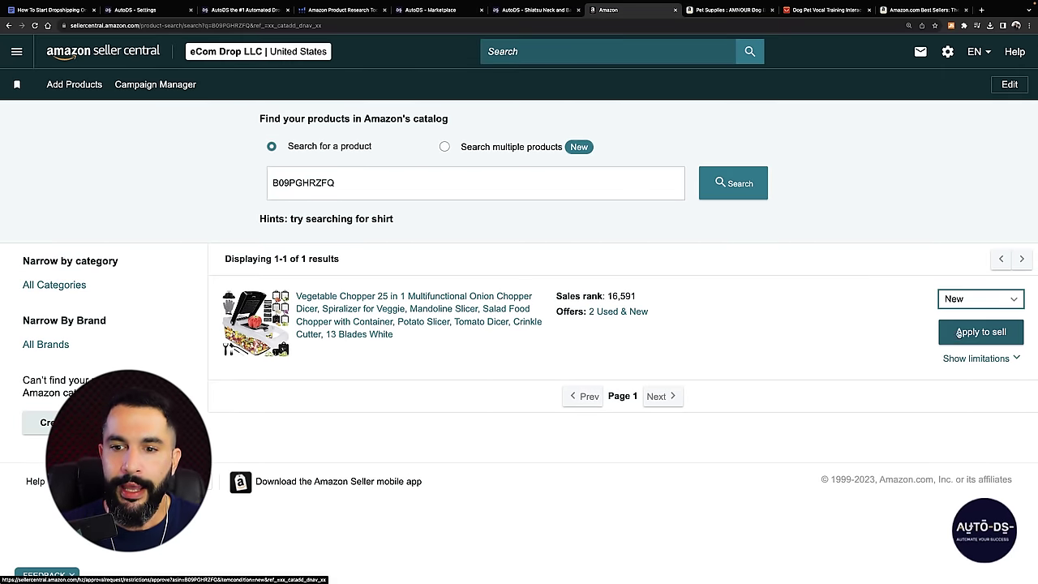
click(972, 332)
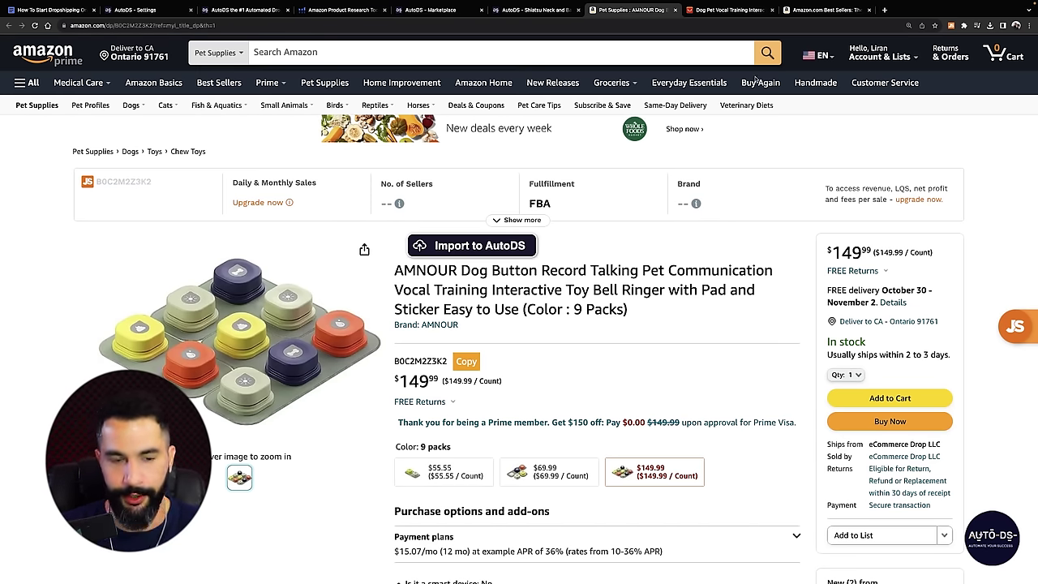
Check the AMNOUR dog button listing with Jungle Scout, and search Pet Supplies for "Dog Button Record Talking Pet Communication" from its title
click(951, 27)
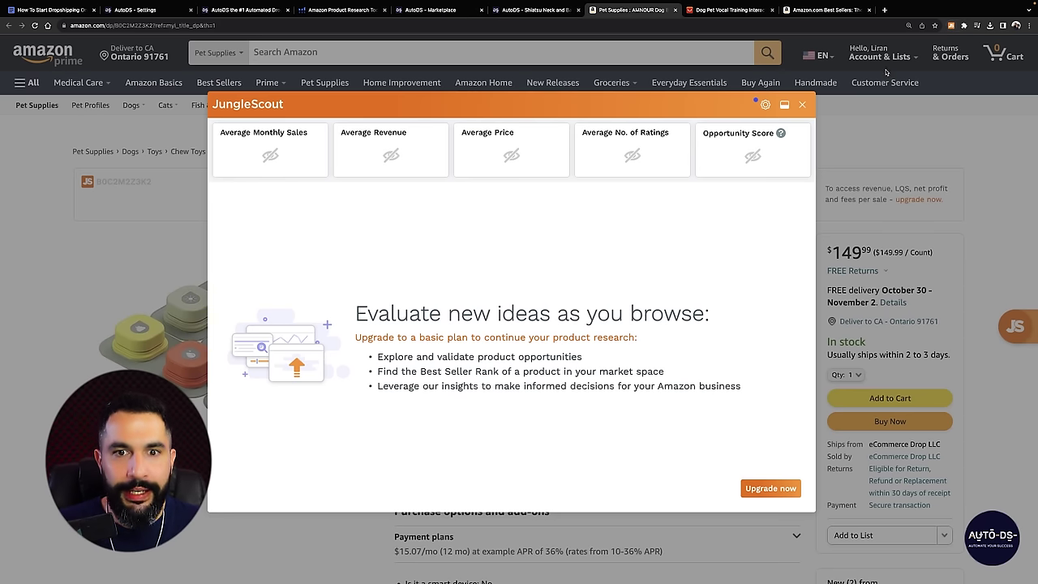
click(800, 106)
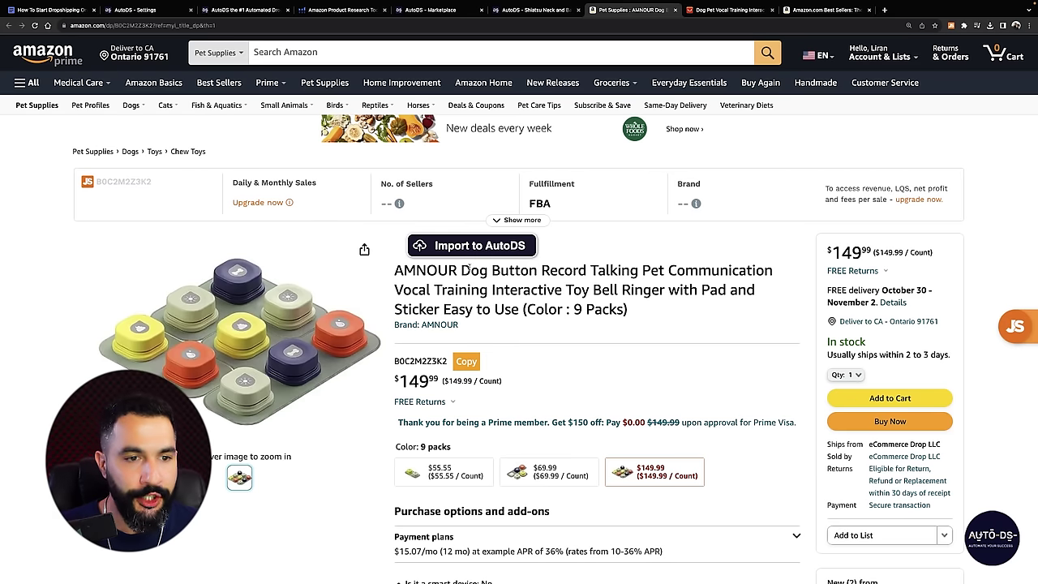
drag(538, 270, 773, 271)
key(ctrl+c)
click(543, 50)
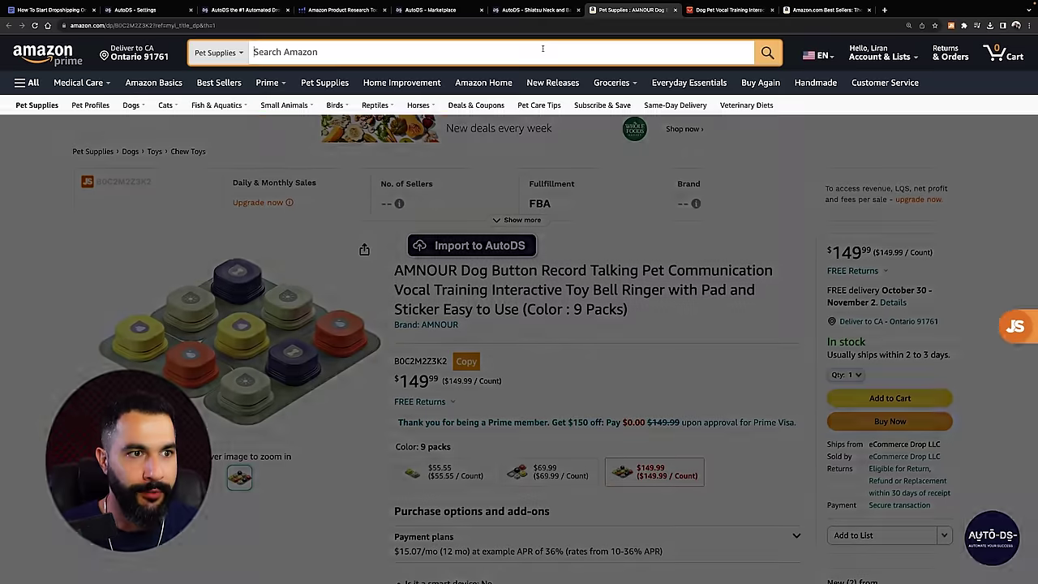
key(ctrl+v)
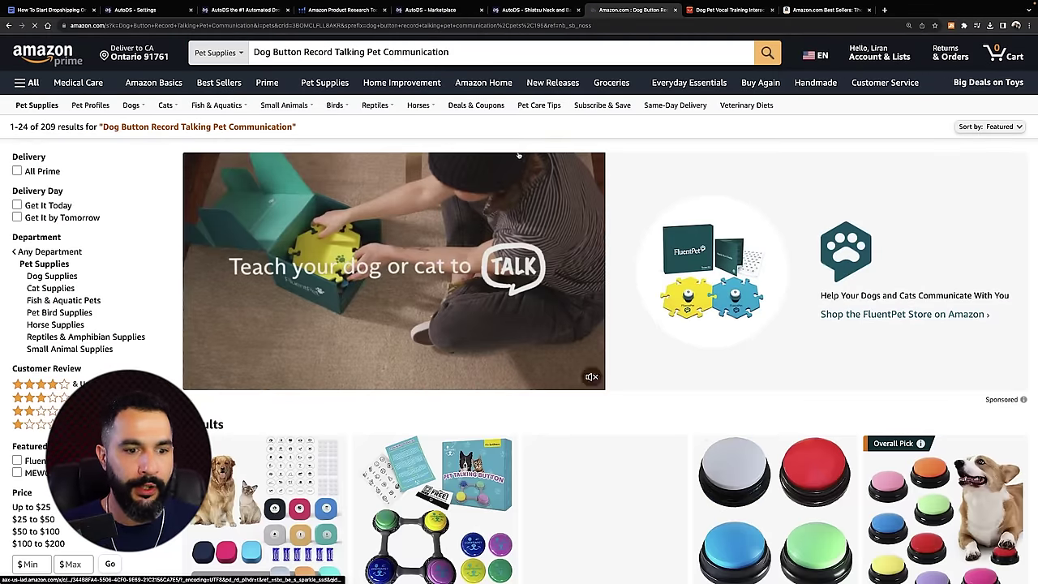
Compare the dog button search results by number of sellers, brand, fulfillment and sales rank in the Jungle Scout product details
scroll(519, 155, down, 3)
scroll(519, 155, down, 5)
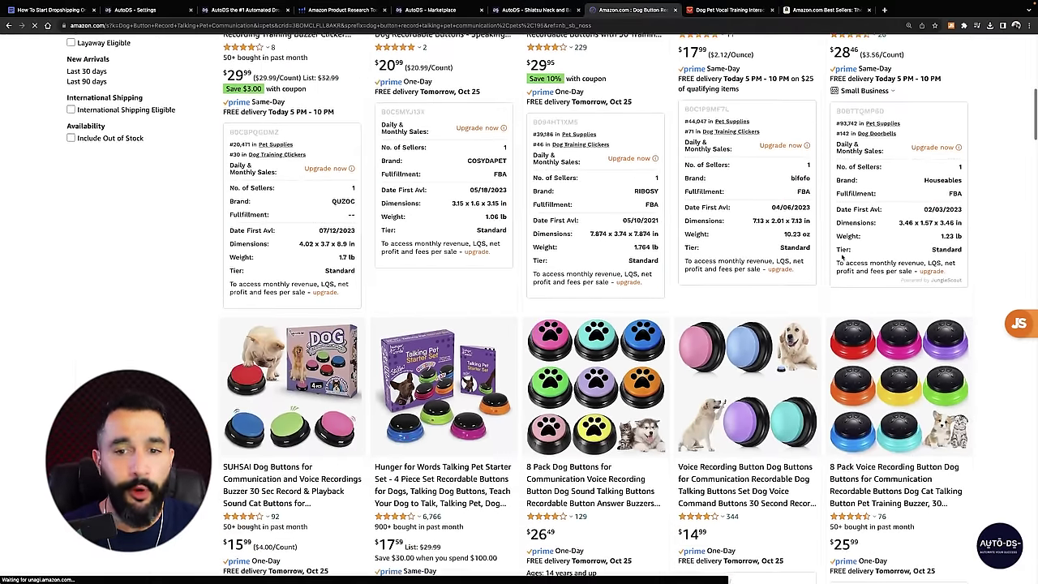
scroll(842, 245, down, 3)
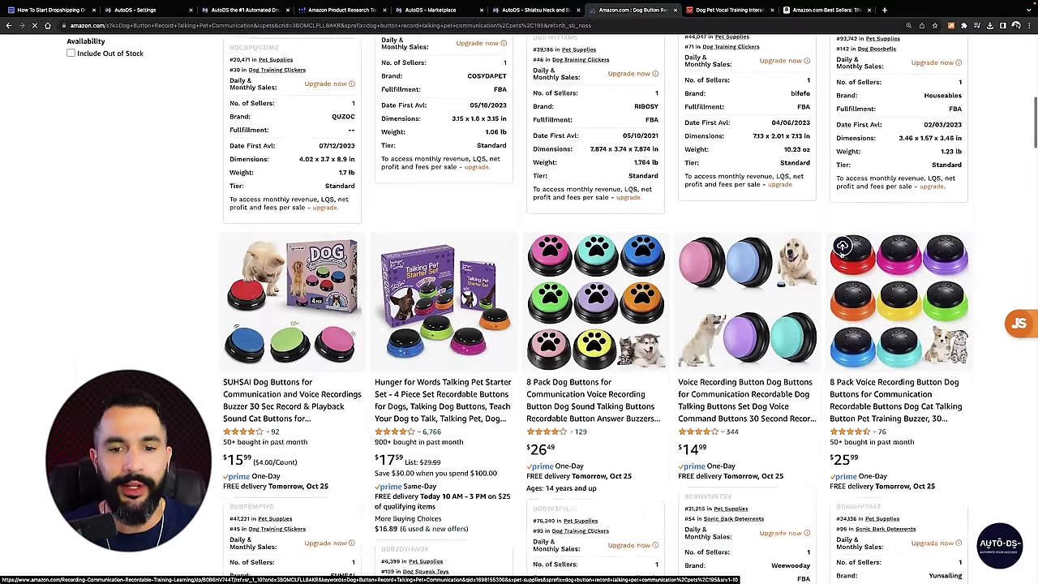
scroll(841, 245, down, 5)
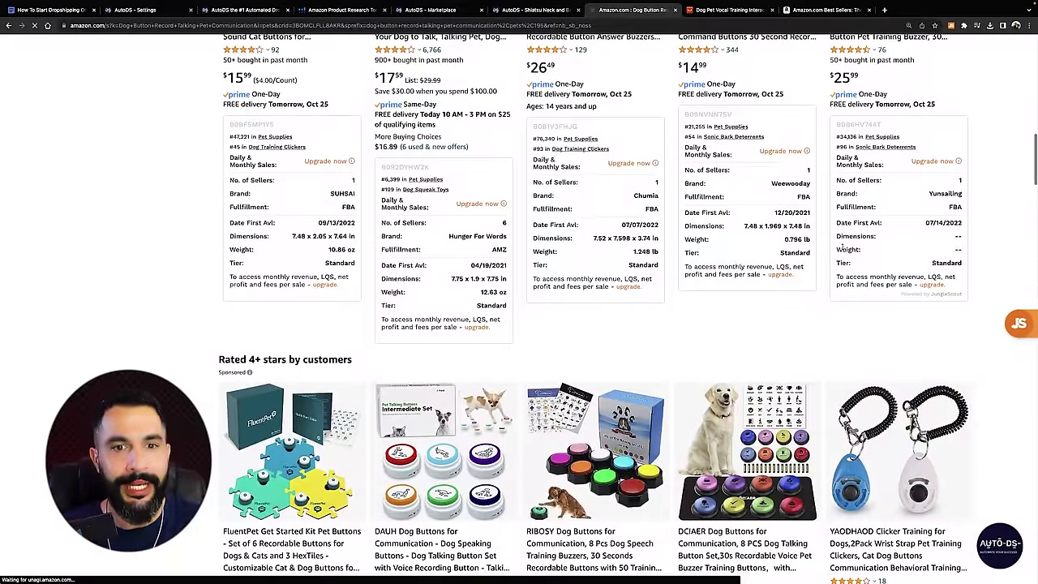
scroll(833, 235, down, 4)
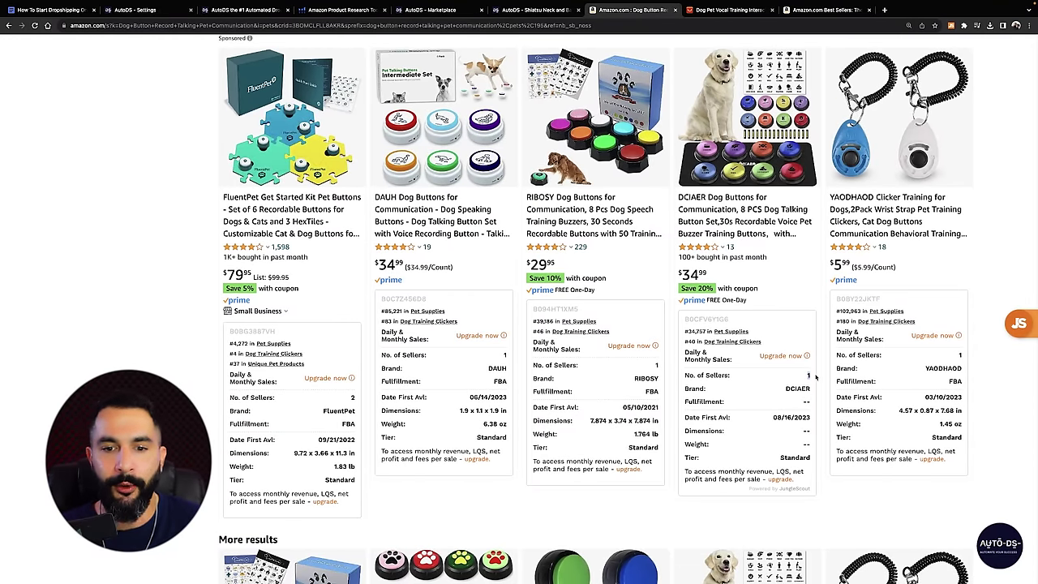
scroll(807, 376, down, 5)
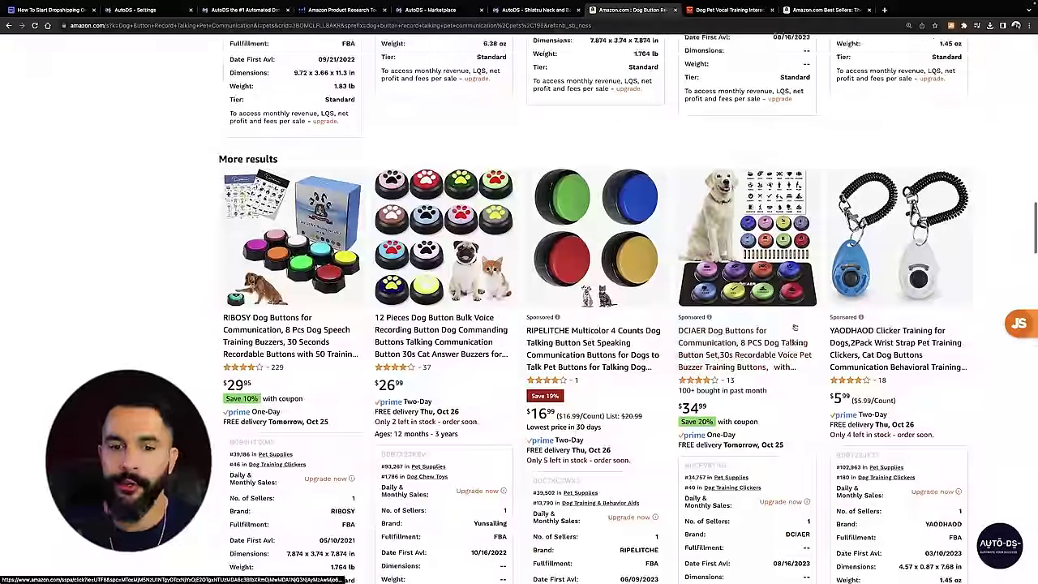
scroll(794, 325, down, 3)
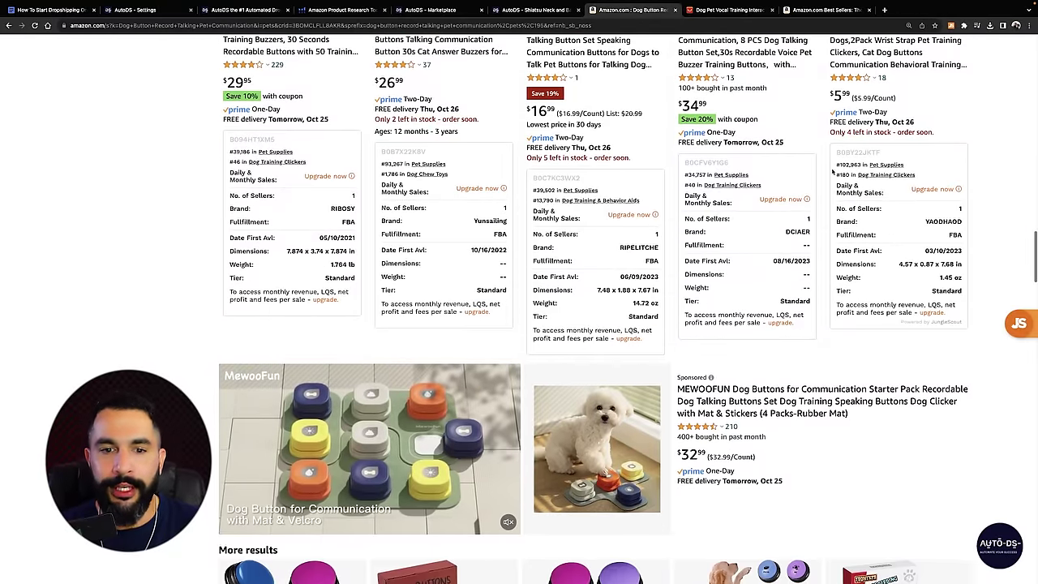
Switch to the AutoDS Marketplace, browse the winning products and open the Lower Back Pain Relief Treatment Stretcher from Healthy Angels Store
scroll(828, 185, down, 2)
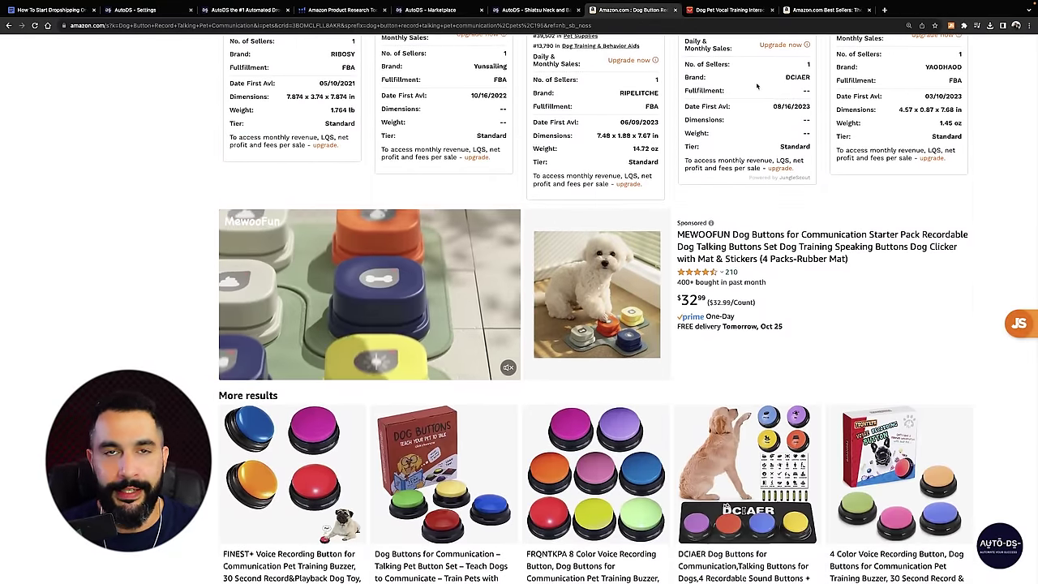
click(428, 9)
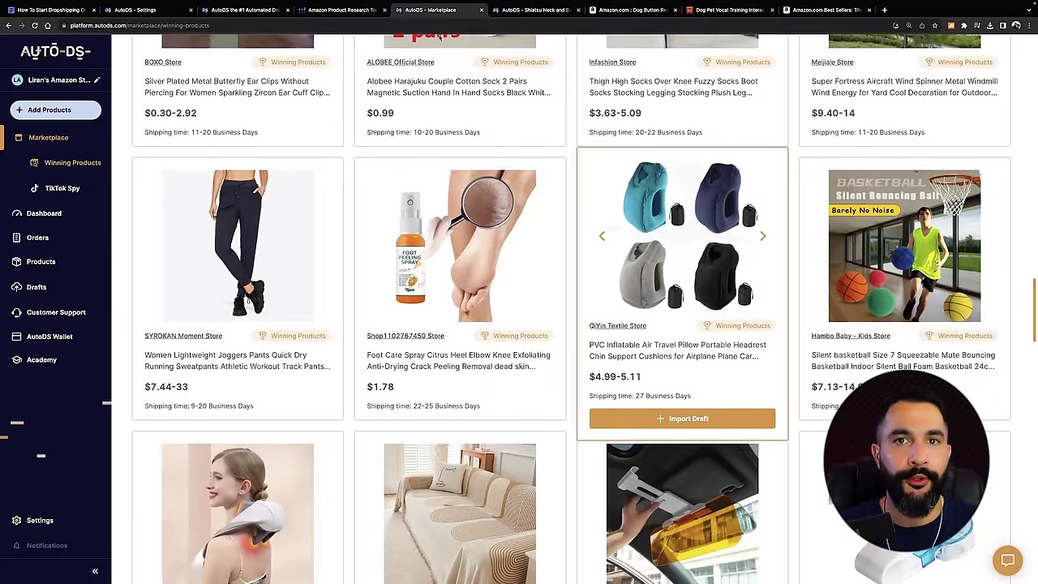
scroll(562, 120, up, 4)
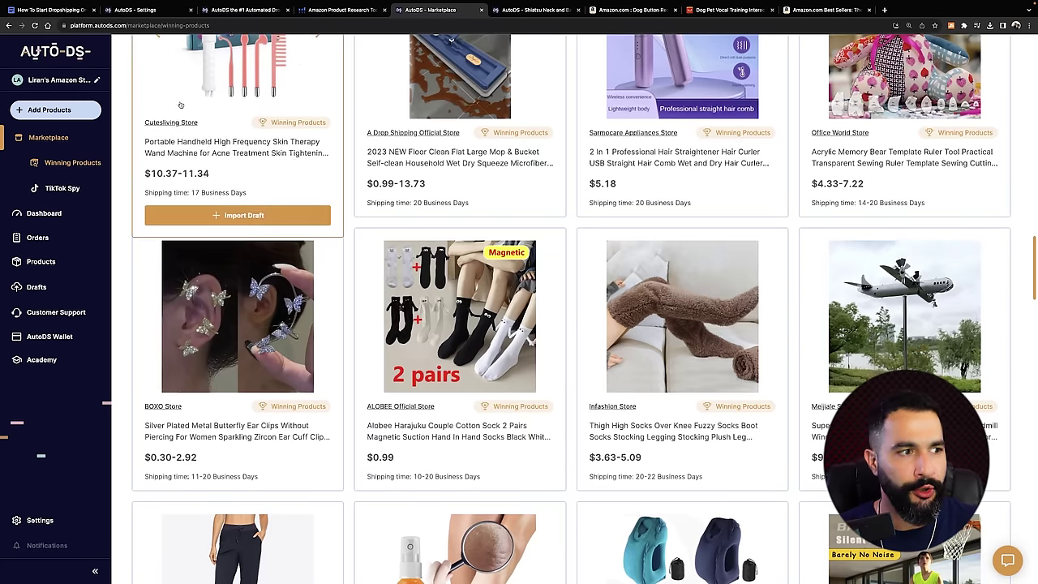
scroll(276, 137, up, 3)
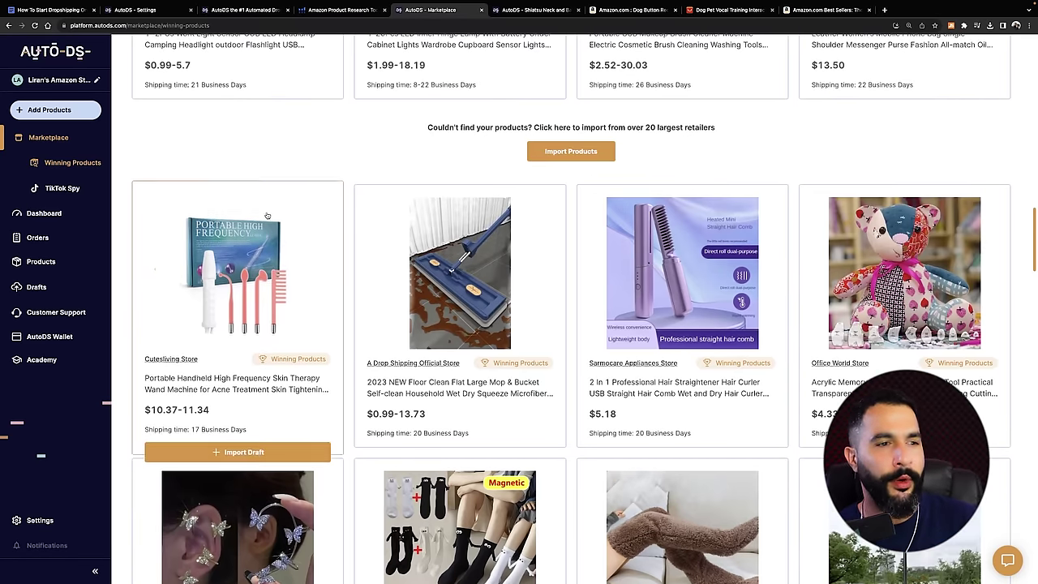
scroll(568, 284, down, 3)
scroll(703, 254, up, 2)
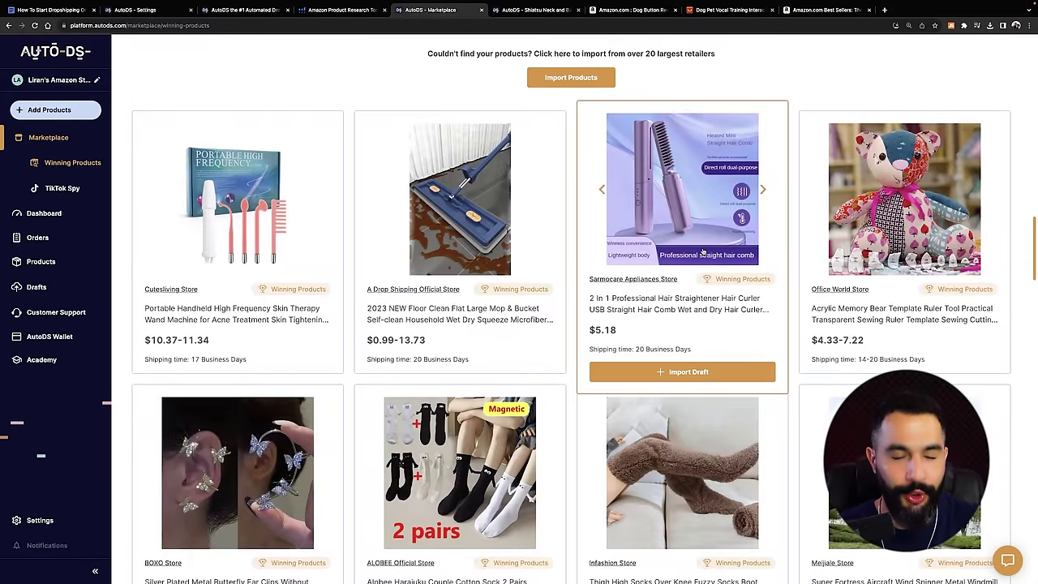
scroll(703, 251, down, 2)
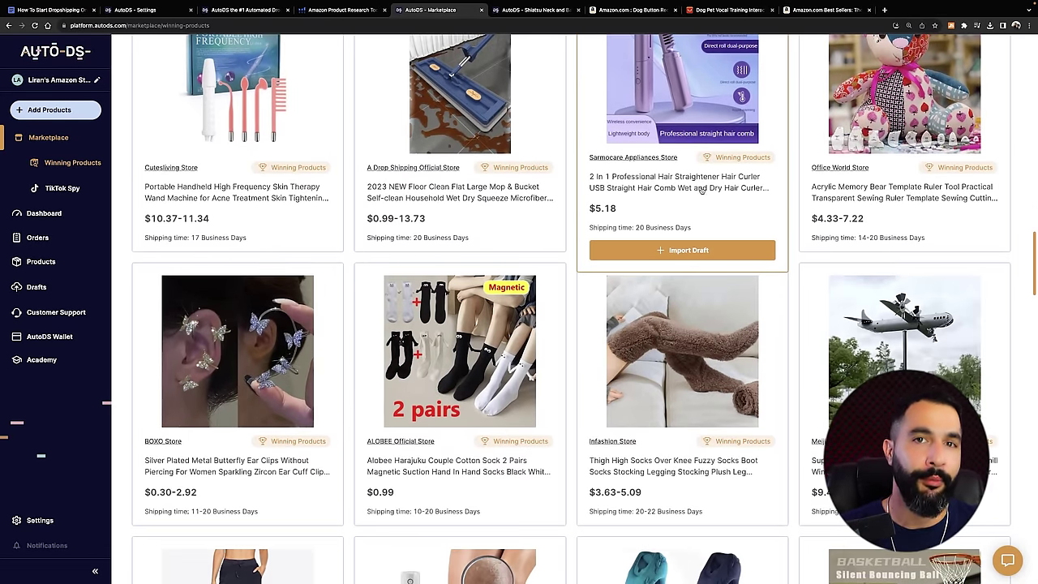
scroll(696, 190, down, 8)
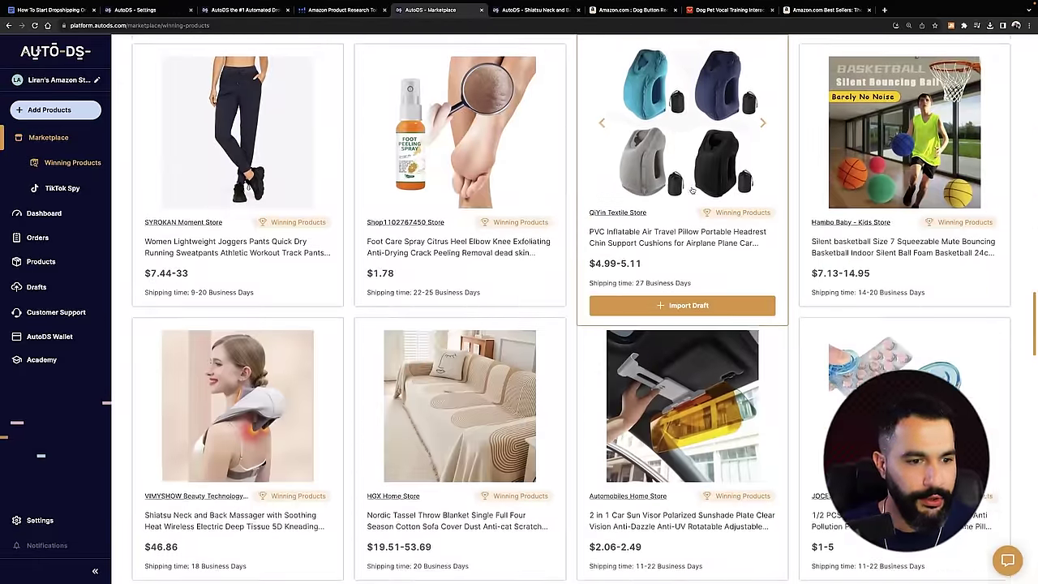
scroll(691, 189, down, 10)
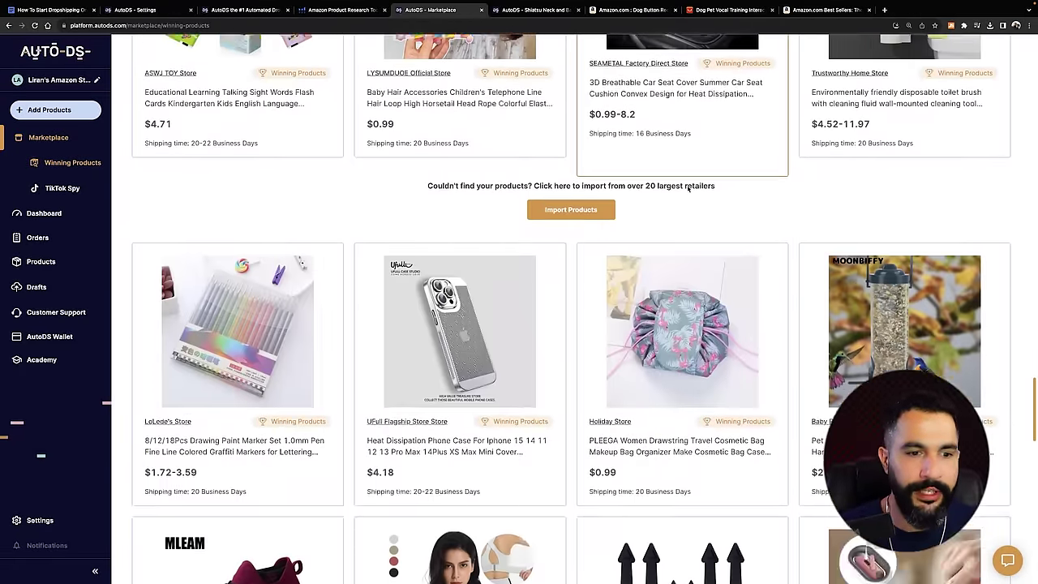
scroll(688, 189, down, 5)
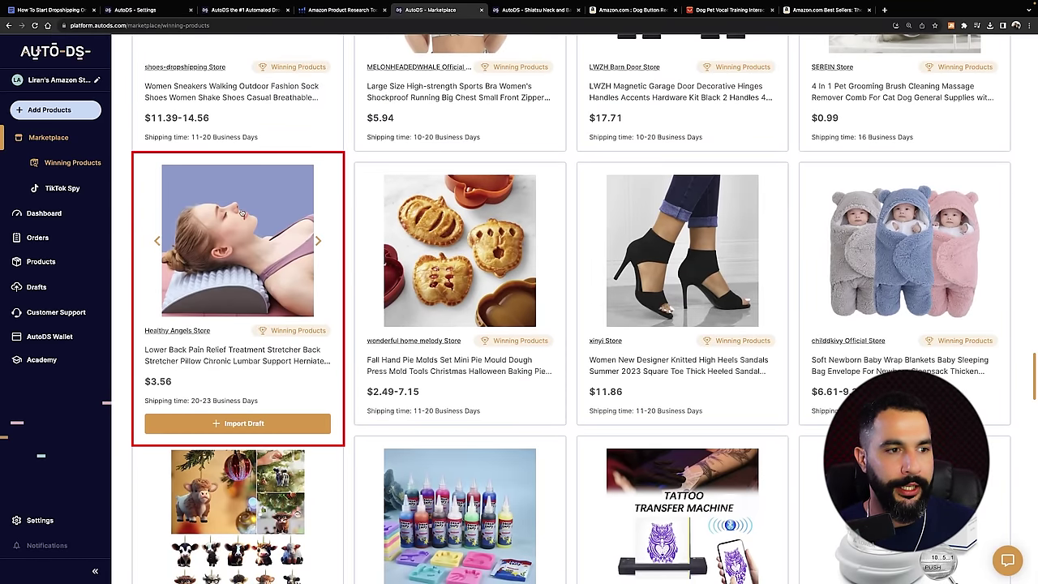
click(236, 206)
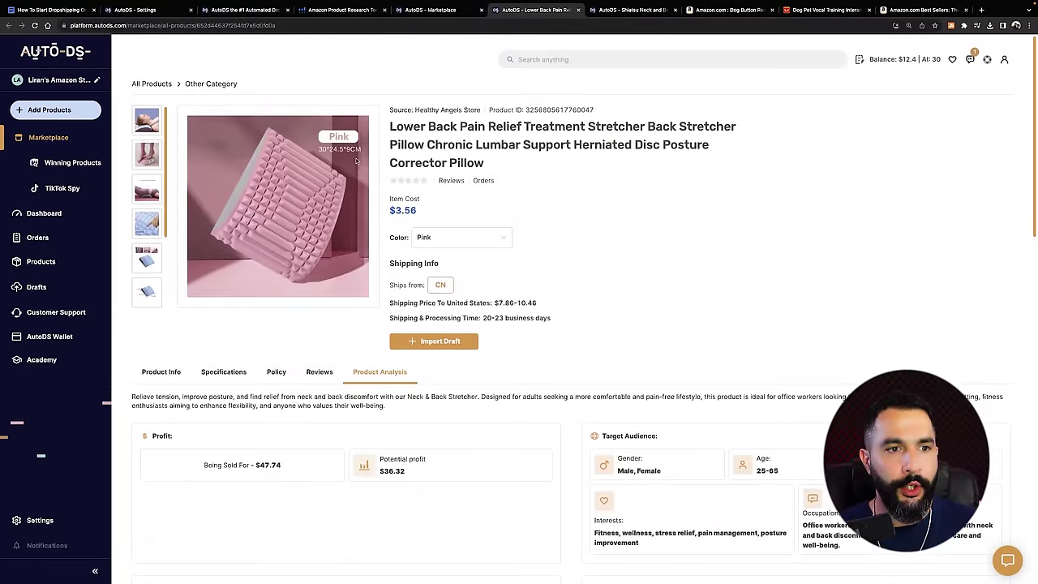
Examine the back stretcher's product analysis, including its profit, target audience, Facebook ad and AutoDS Insights
scroll(426, 156, down, 1)
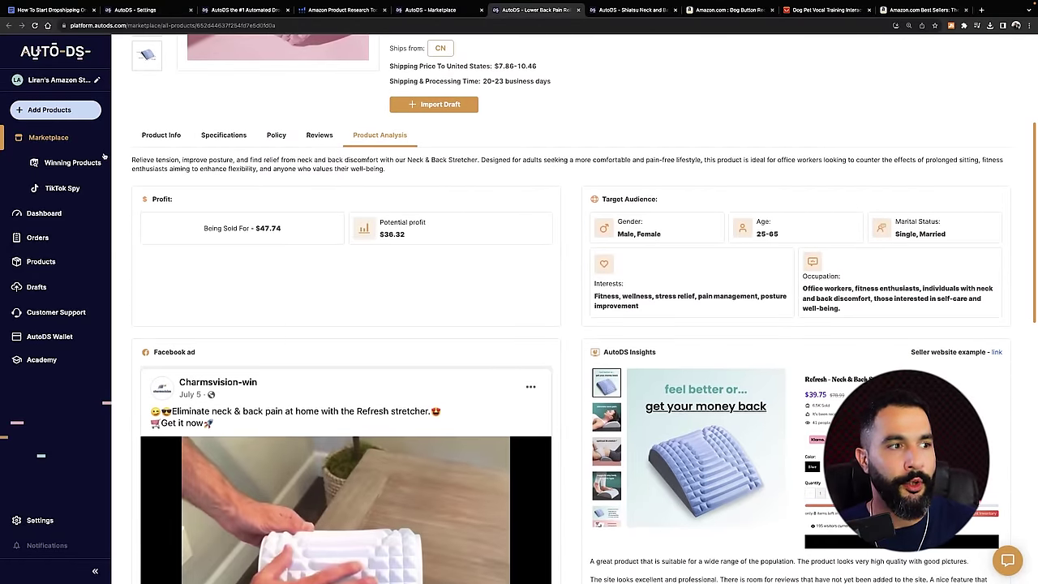
scroll(347, 166, down, 5)
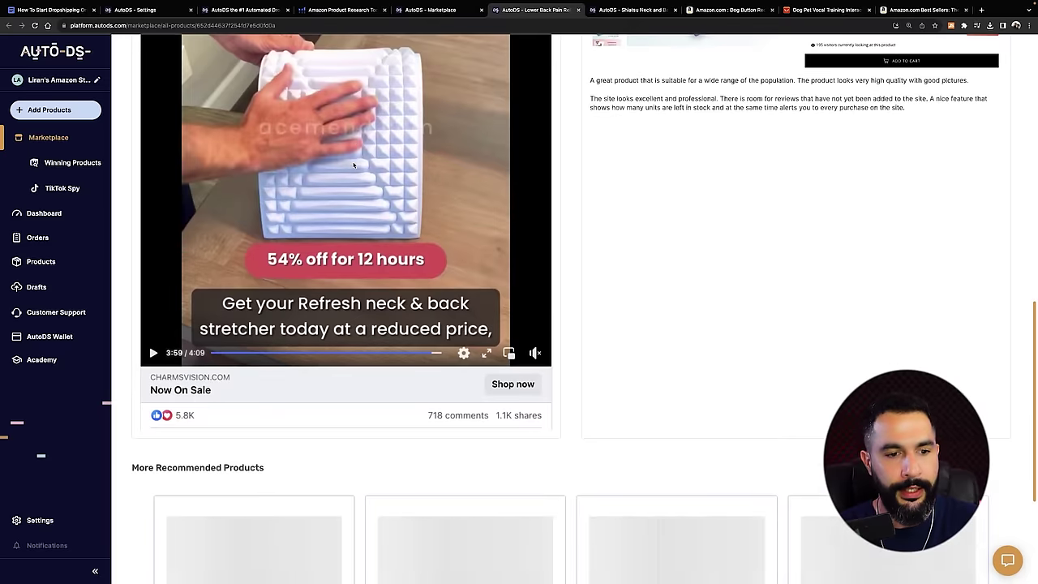
scroll(333, 243, up, 1)
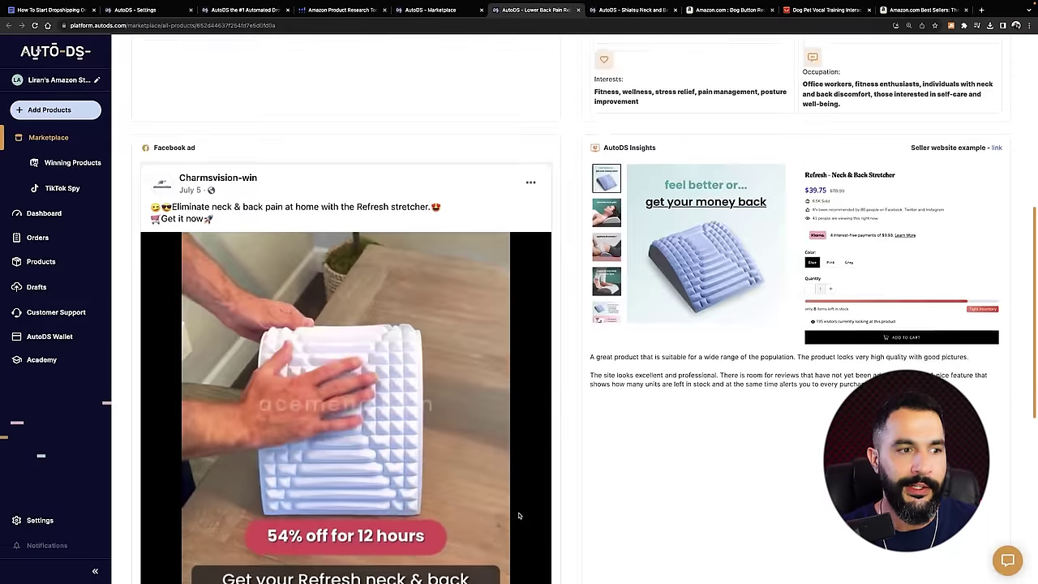
scroll(597, 214, up, 1)
scroll(516, 487, up, 5)
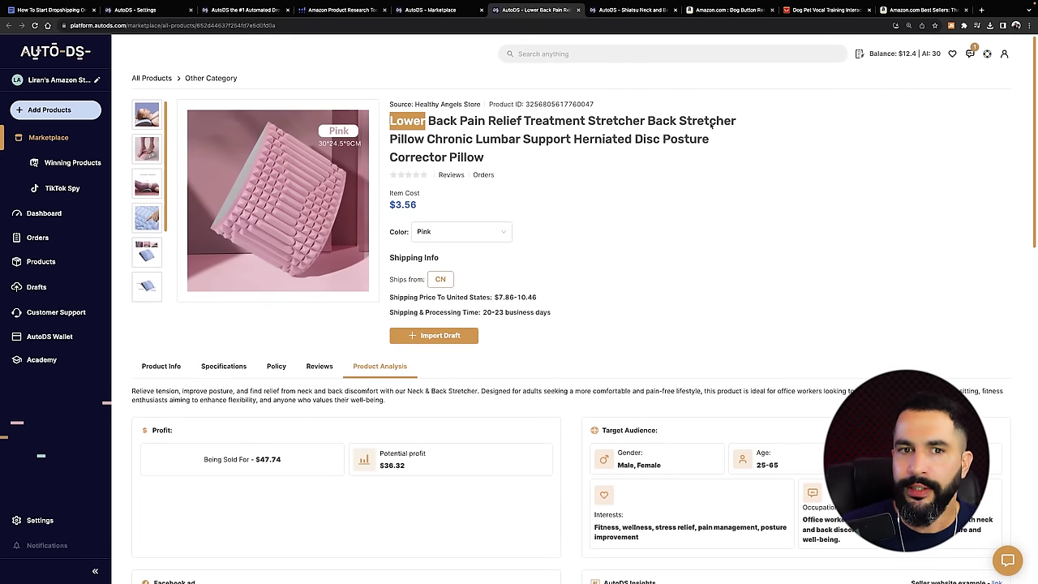
Copy "Lower Back Pain Relief Treatment Stretcher Back Stretcher" from the product title and search Amazon for it
drag(734, 122, 736, 121)
right_click(672, 123)
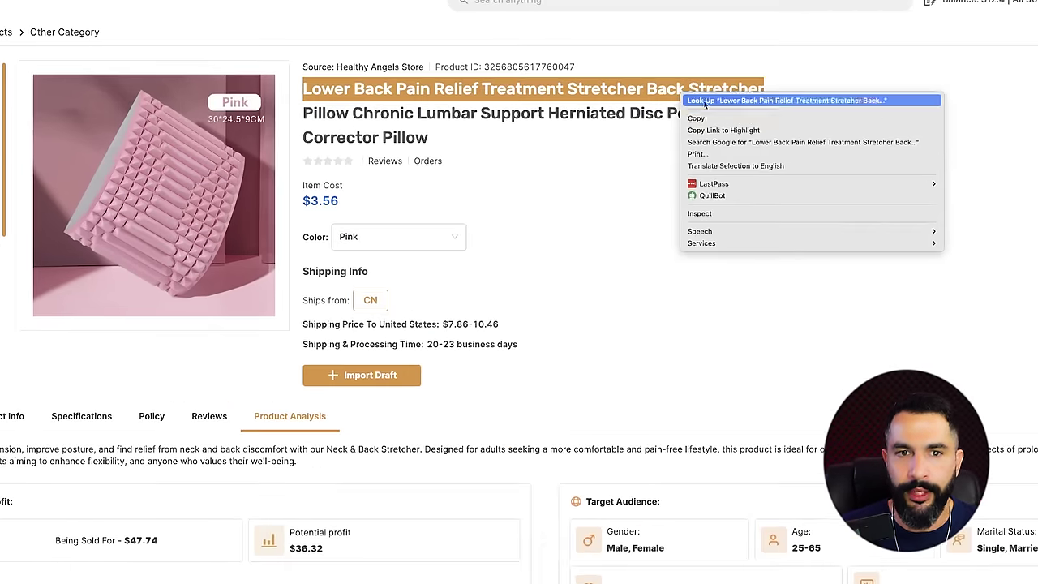
click(705, 141)
click(636, 10)
scroll(565, 120, up, 6)
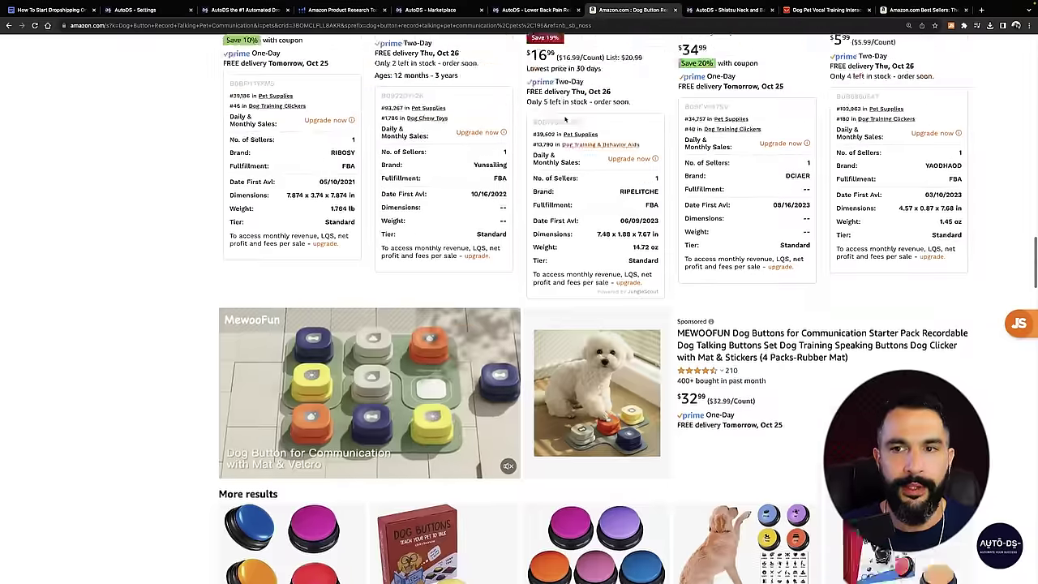
scroll(565, 120, up, 5)
triple_click(400, 49)
key(ctrl+v)
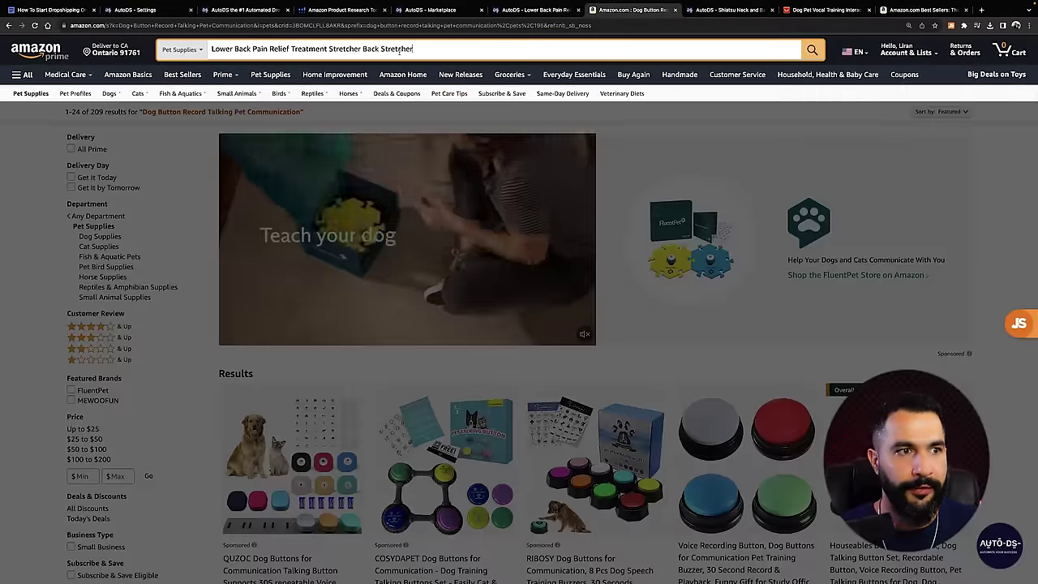
key(Return)
Compare the Amazon back stretcher results by past-month purchases, price, reviews and the Jungle Scout seller and sales rank details
scroll(519, 324, down, 10)
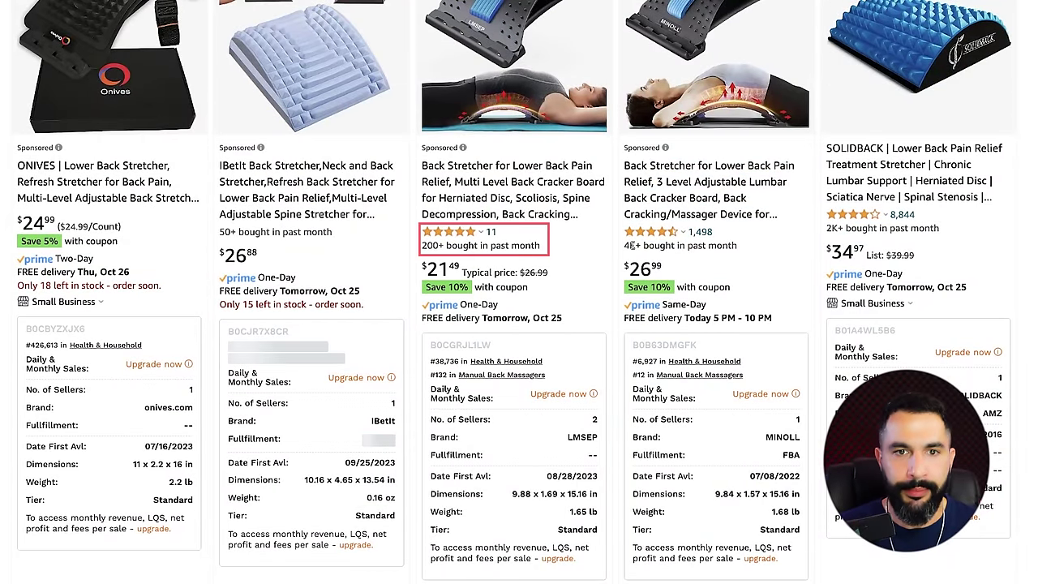
scroll(778, 202, down, 1)
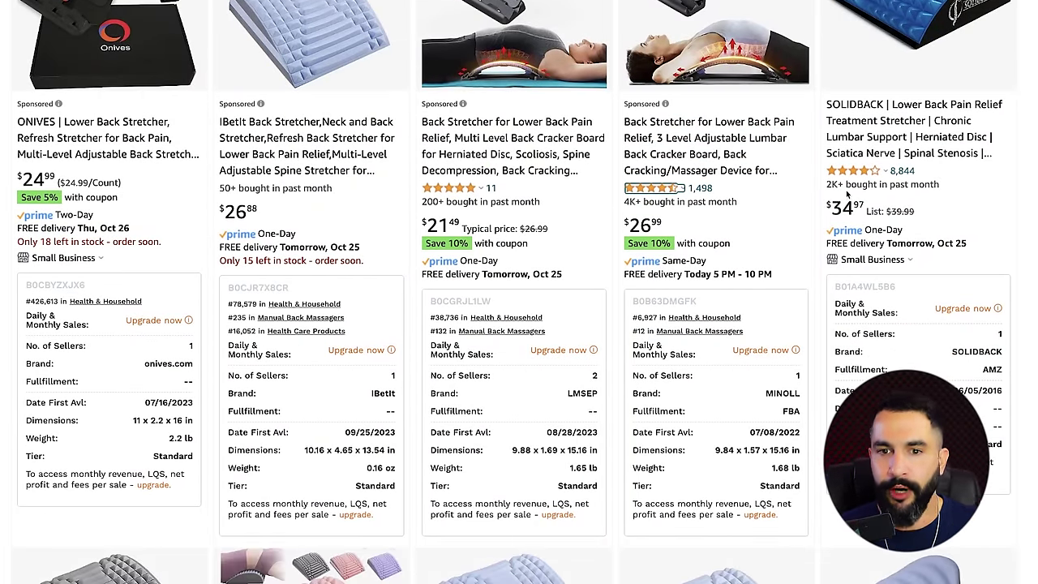
scroll(372, 152, down, 6)
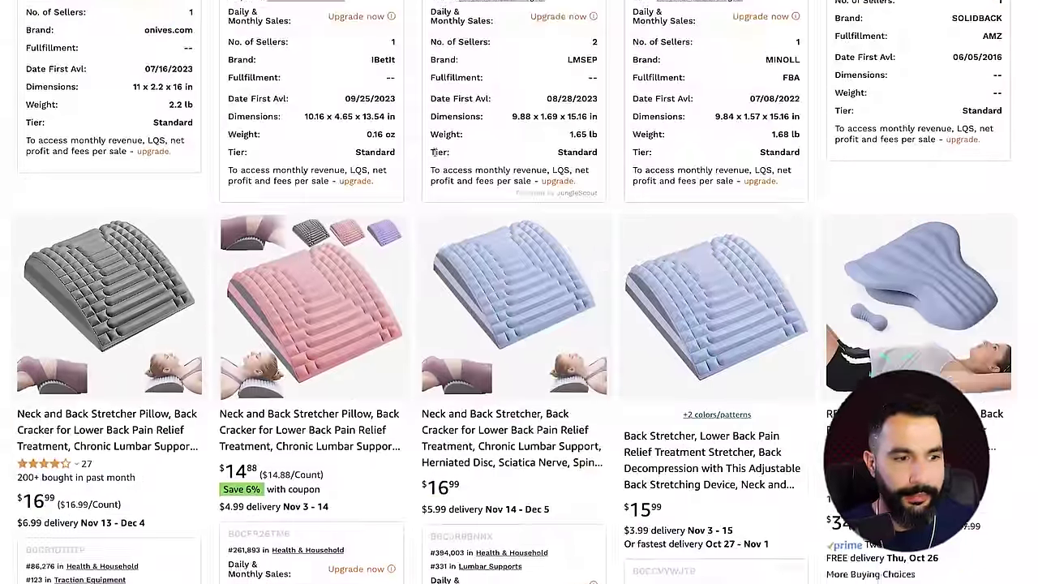
scroll(372, 152, down, 8)
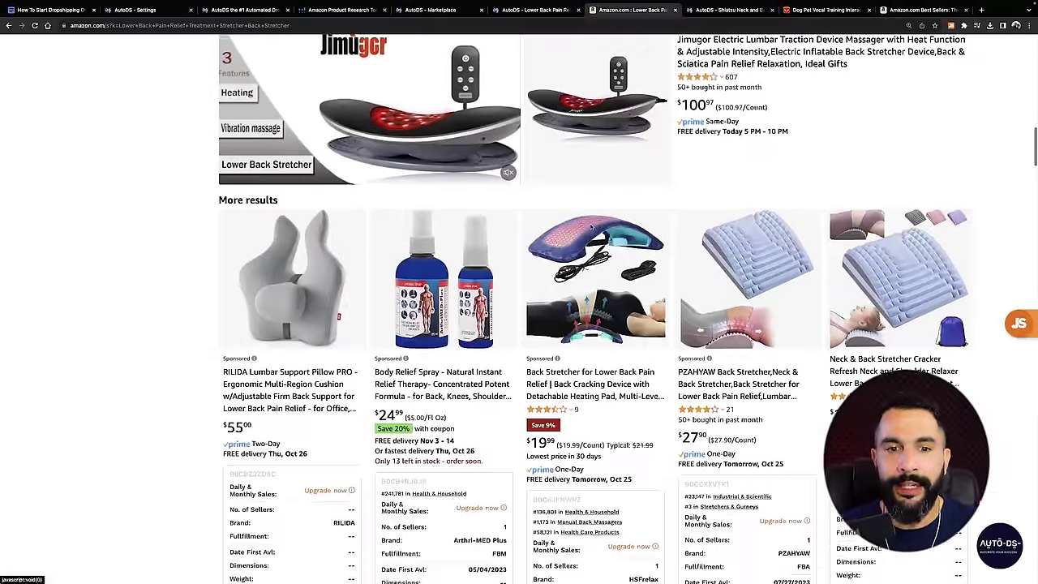
Sort the Amazon back stretcher results by Newest Arrivals and review the most recently added listings
scroll(634, 233, up, 15)
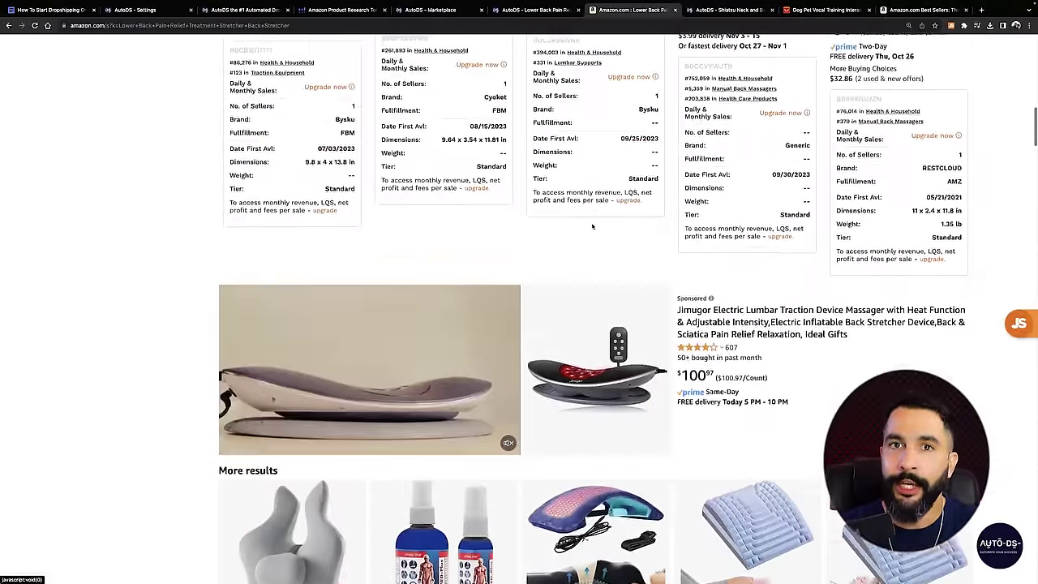
scroll(634, 233, up, 4)
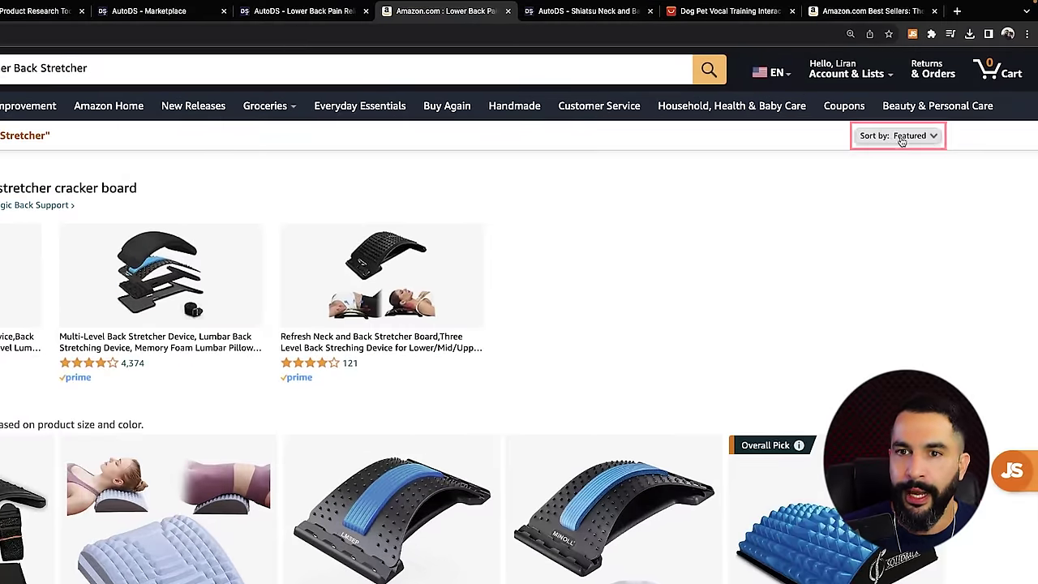
click(900, 140)
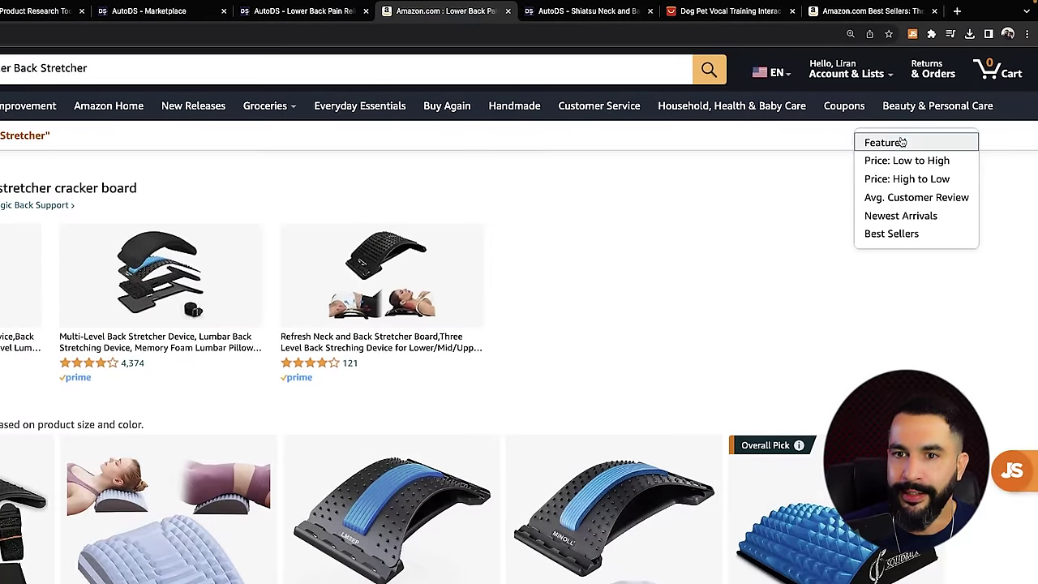
click(921, 217)
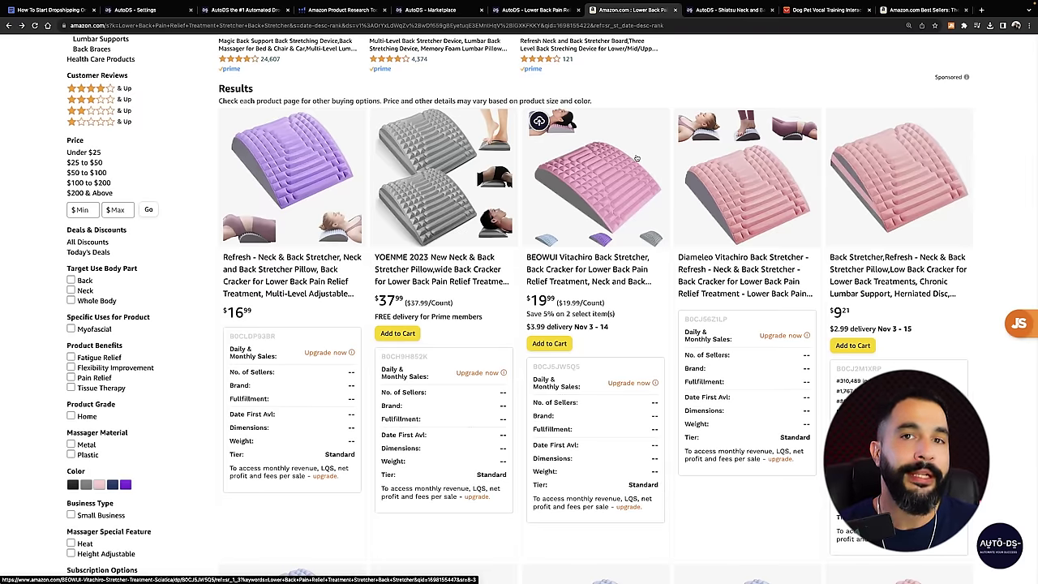
scroll(636, 158, down, 1)
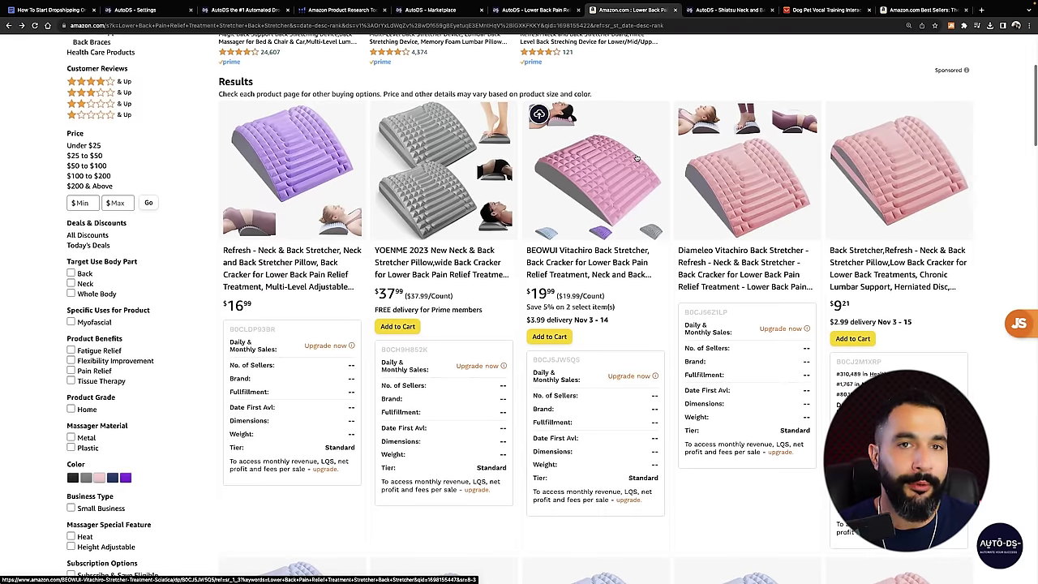
scroll(638, 155, up, 3)
scroll(624, 166, down, 8)
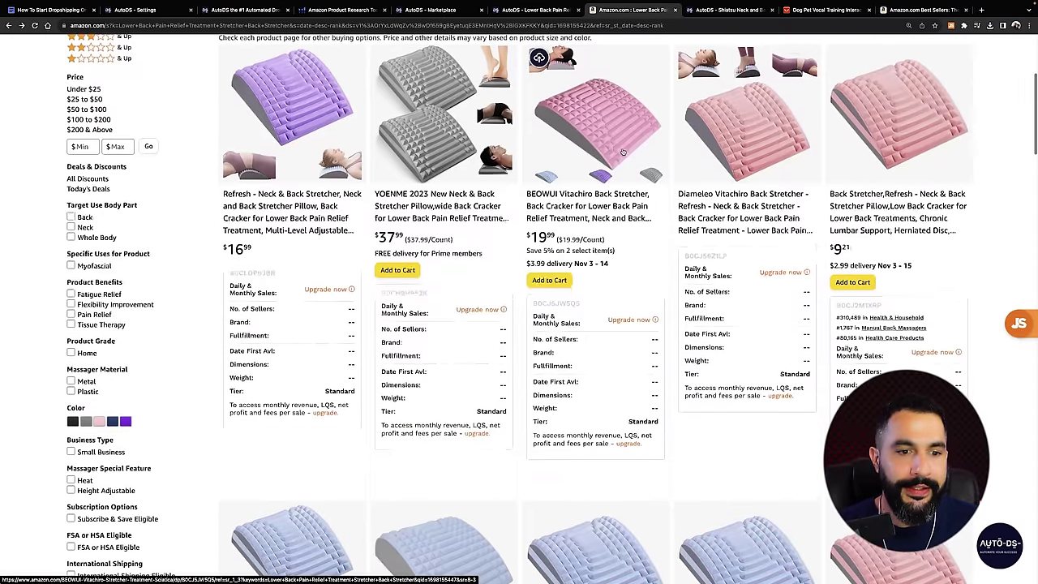
scroll(624, 182, down, 1)
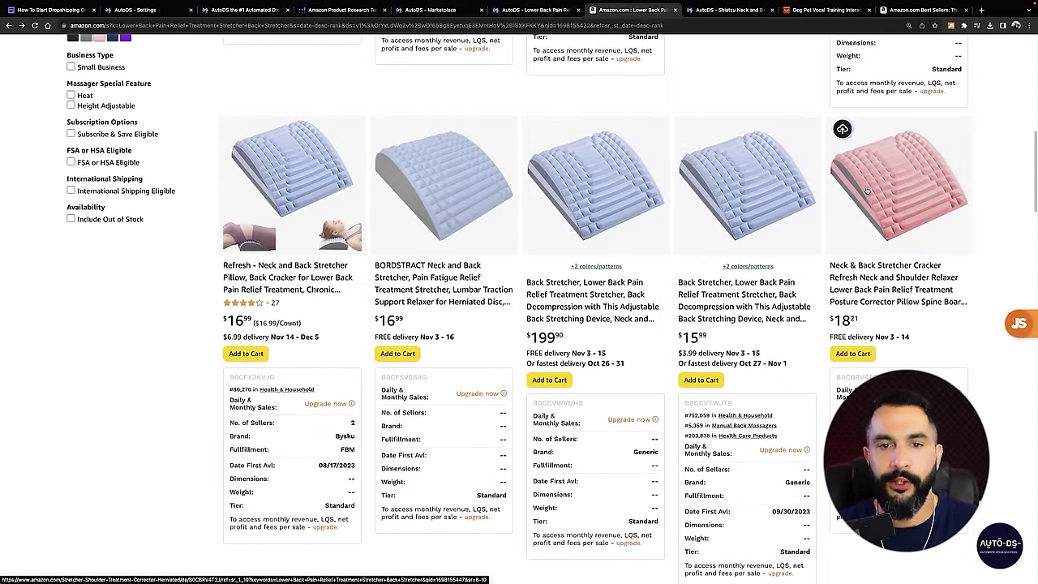
View the back stretcher's close-up and collage photos in AutoDS and compare them with the Amazon listings
click(535, 10)
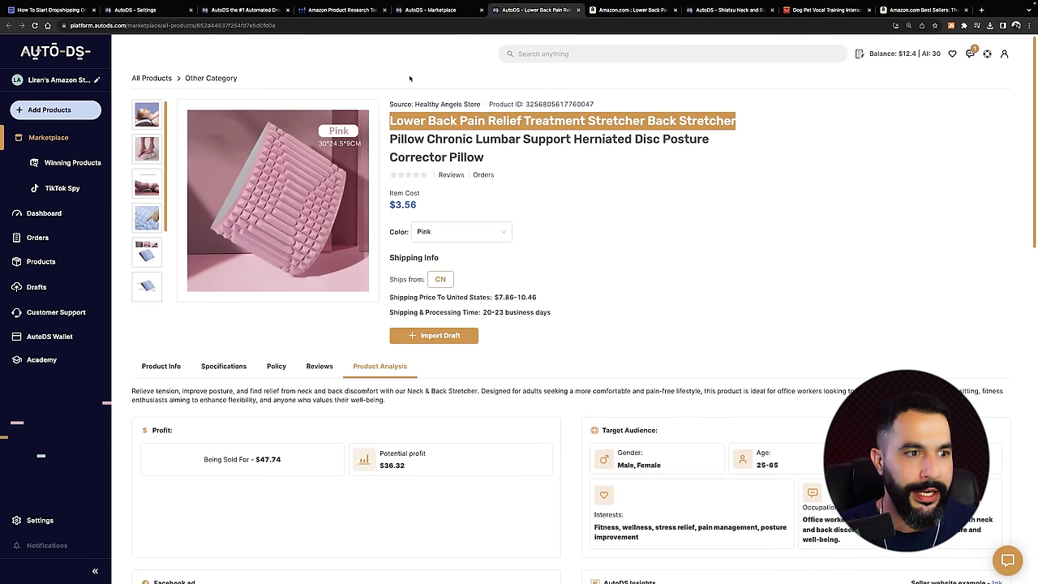
click(148, 213)
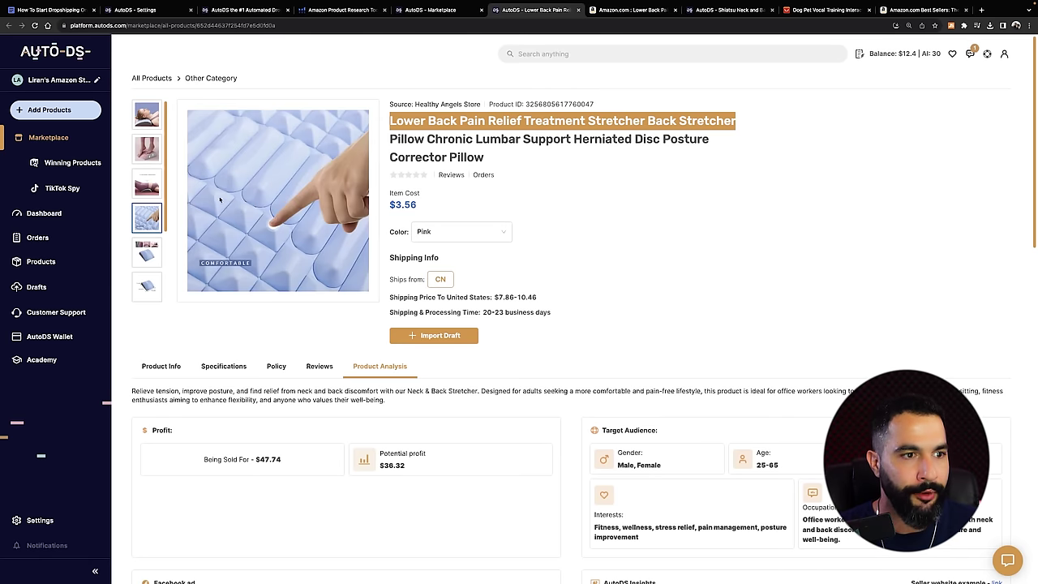
click(144, 253)
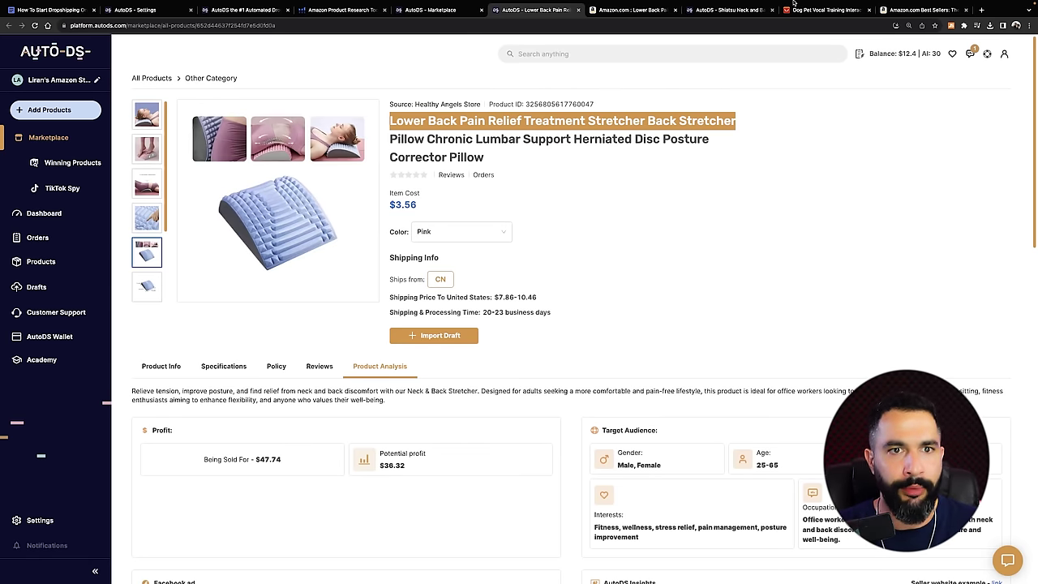
click(632, 11)
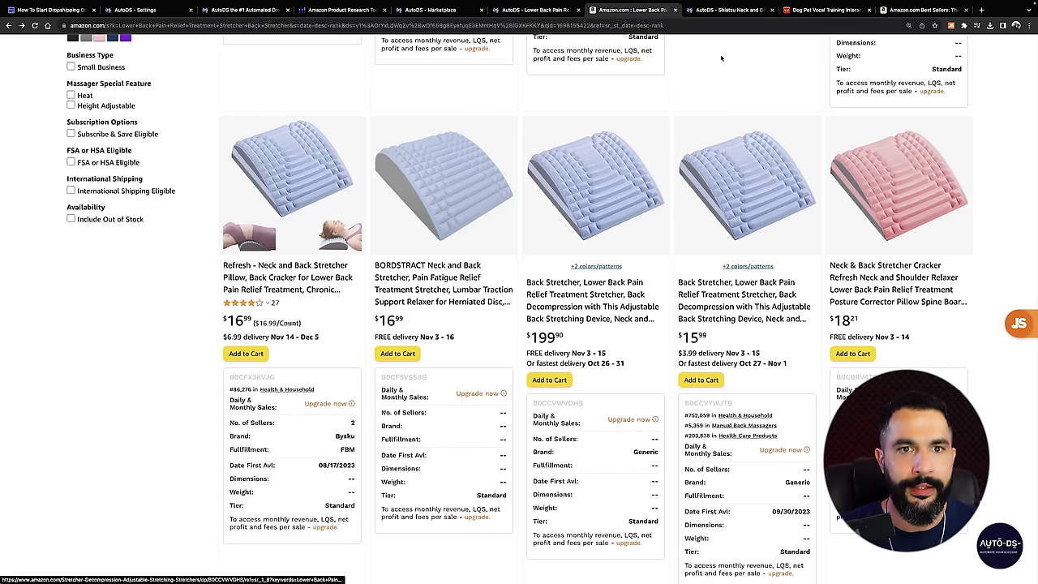
Switch to AliExpress and search for "Lower Back Pain Relief Treatment Stretcher Back St"
click(804, 12)
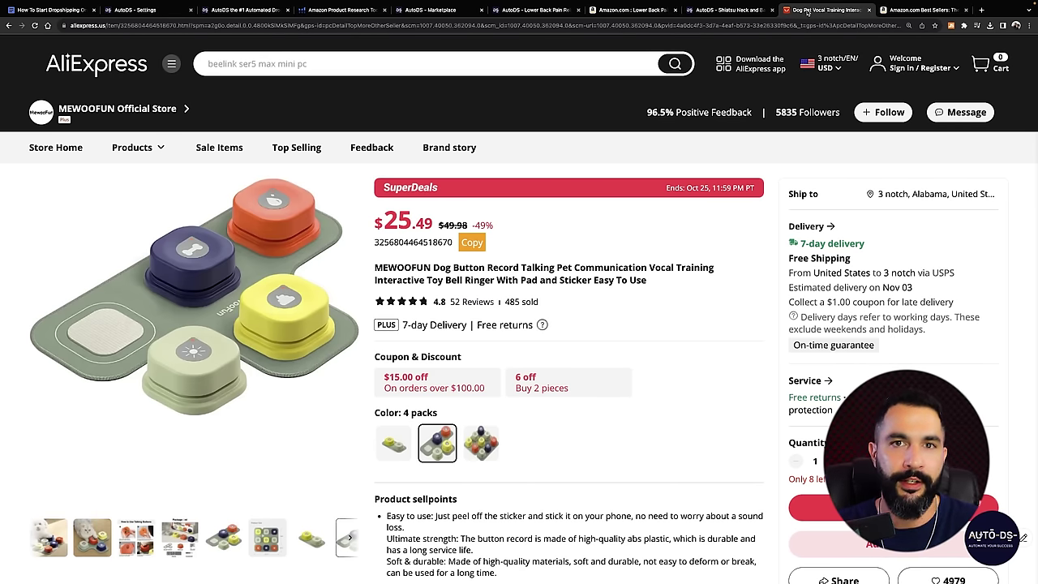
click(309, 63)
text(Lower Back Pain Relief Treatment Stretcher Back St)
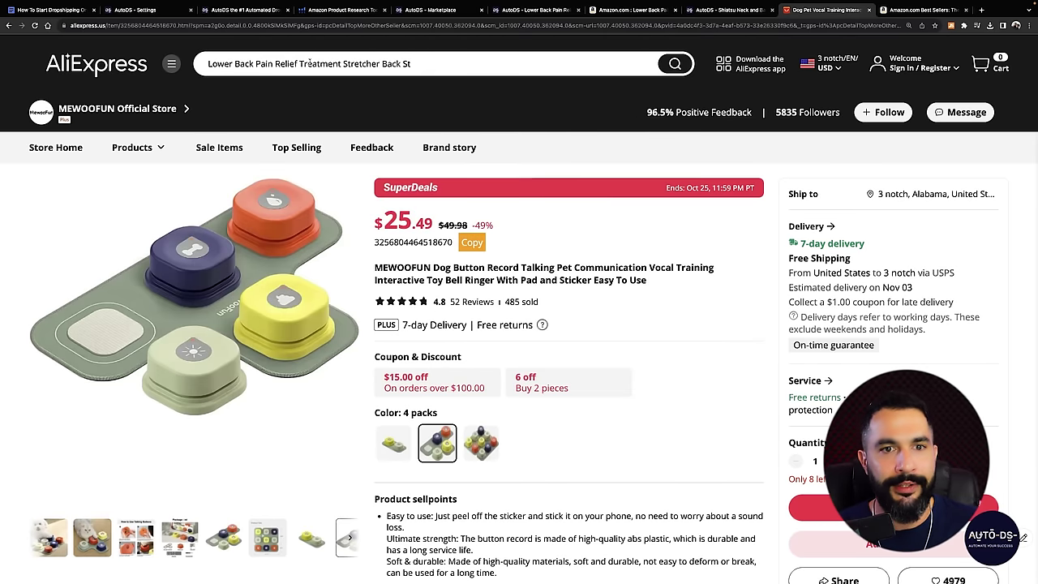
key(Return)
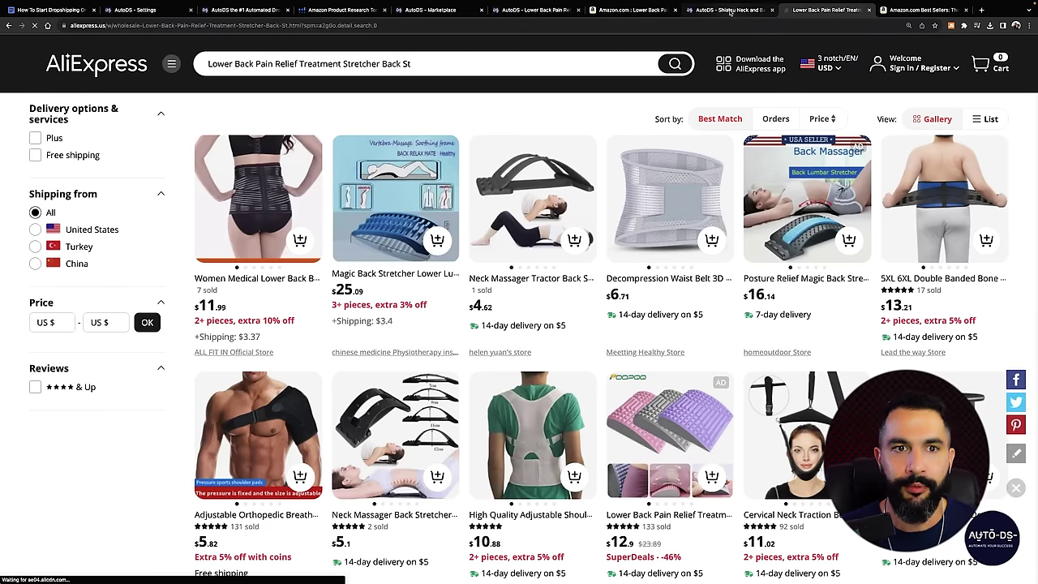
Switch to the AutoDS back stretcher, run a Google image search on its collage photo, and review the visual matches
click(618, 9)
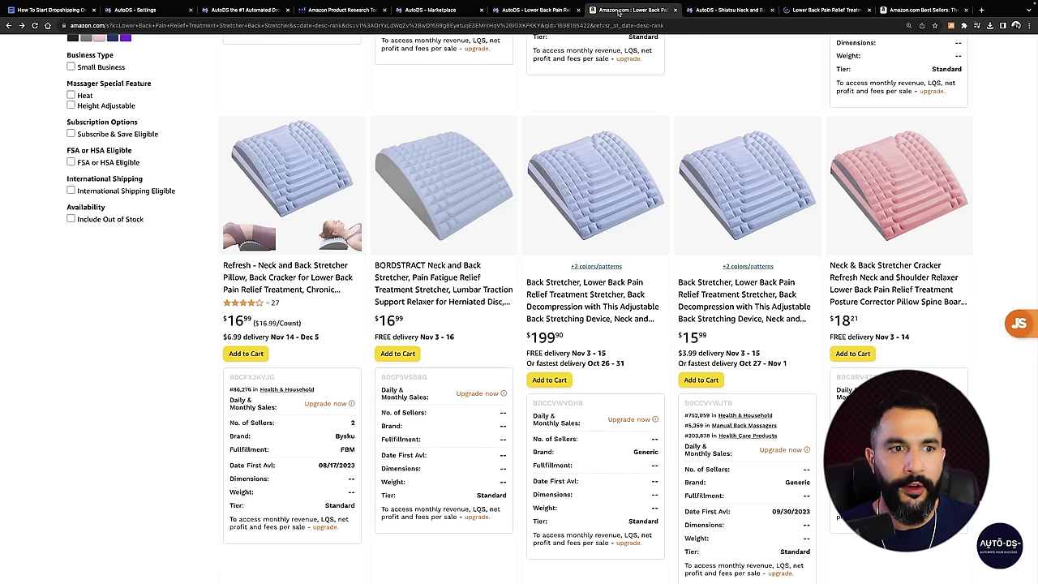
click(535, 10)
right_click(303, 214)
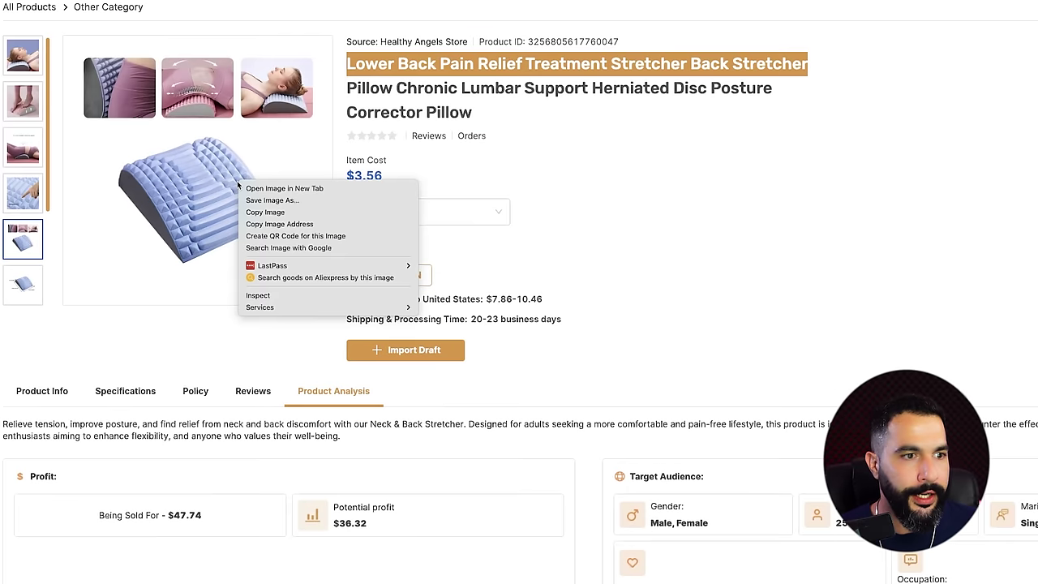
click(291, 249)
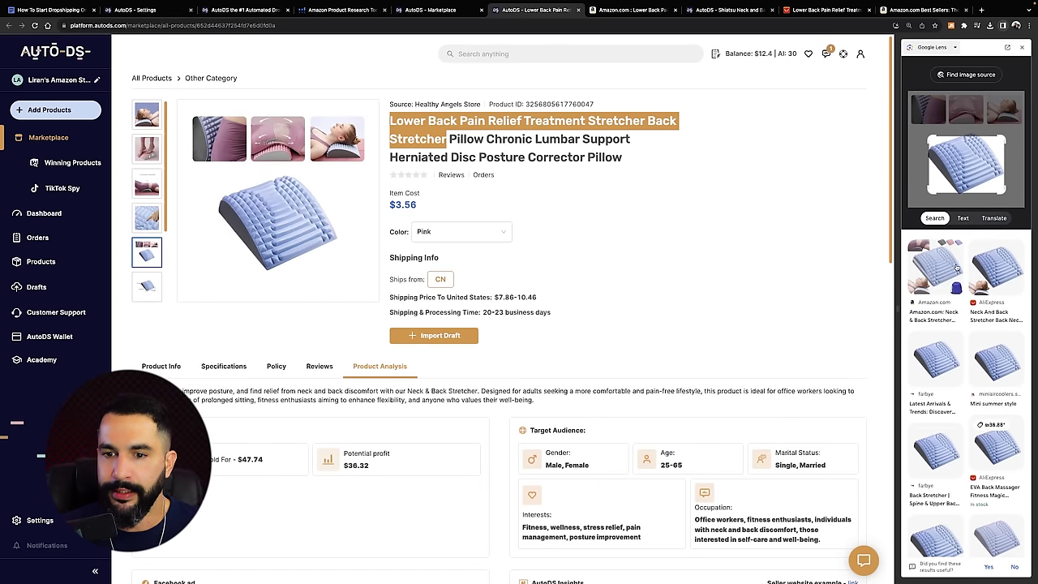
scroll(997, 341, down, 3)
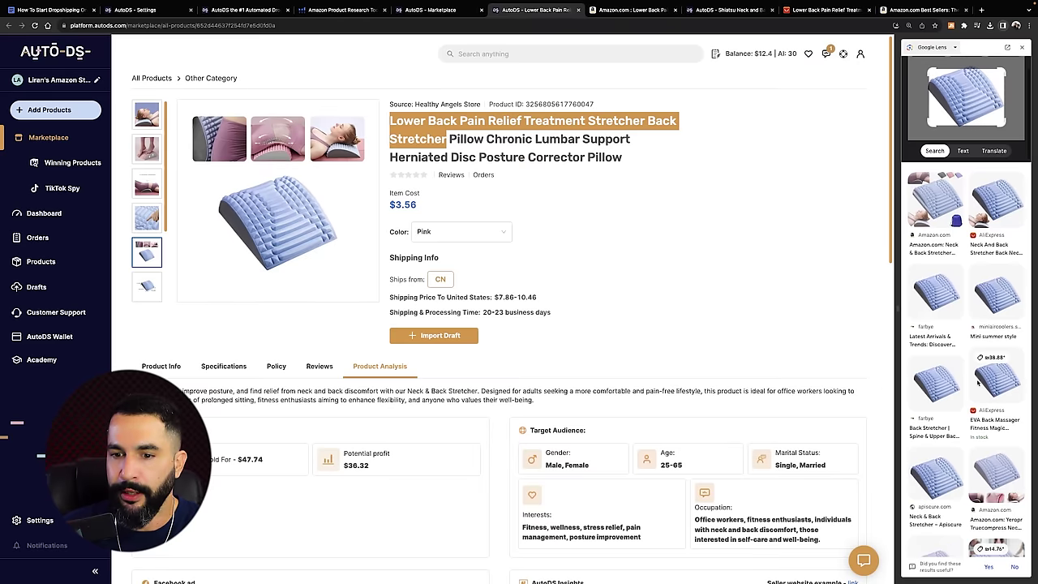
scroll(995, 367, down, 5)
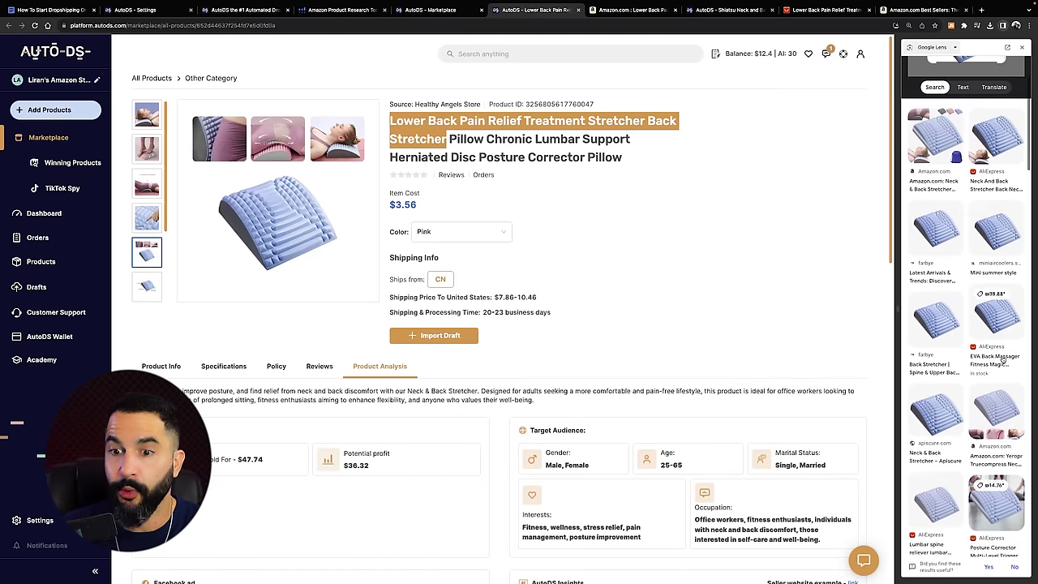
click(1022, 47)
Place the AliExpress search page beside the AutoDS product page and look through the results for the same back stretcher
drag(841, 13, 648, 12)
scroll(446, 94, down, 1)
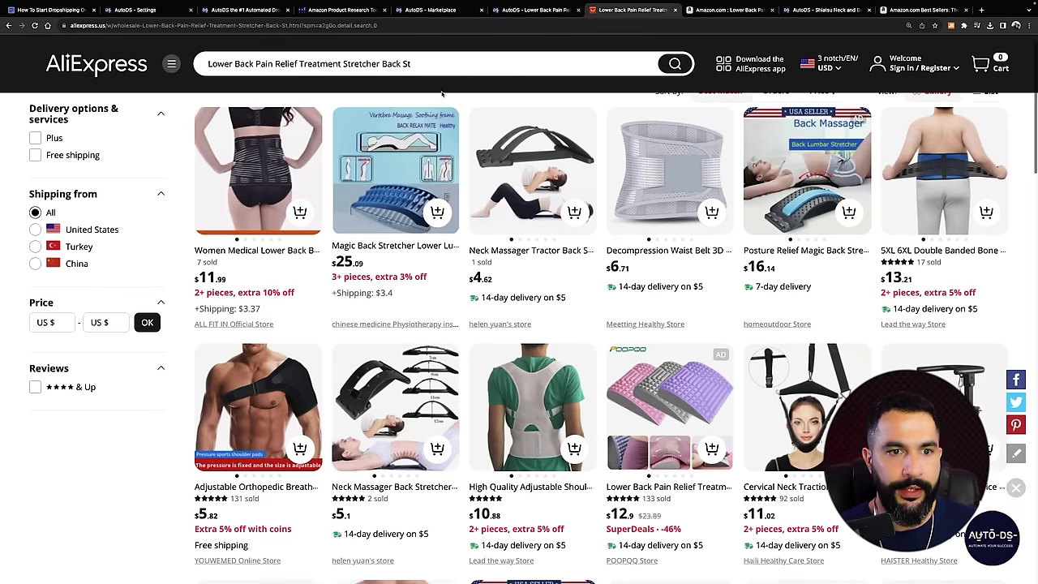
scroll(637, 200, down, 3)
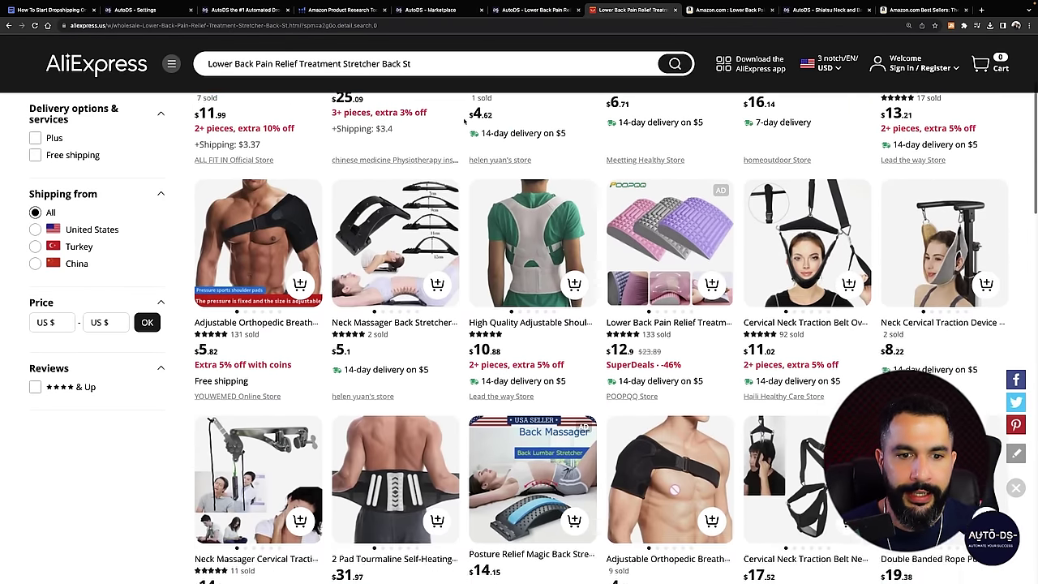
scroll(637, 200, down, 8)
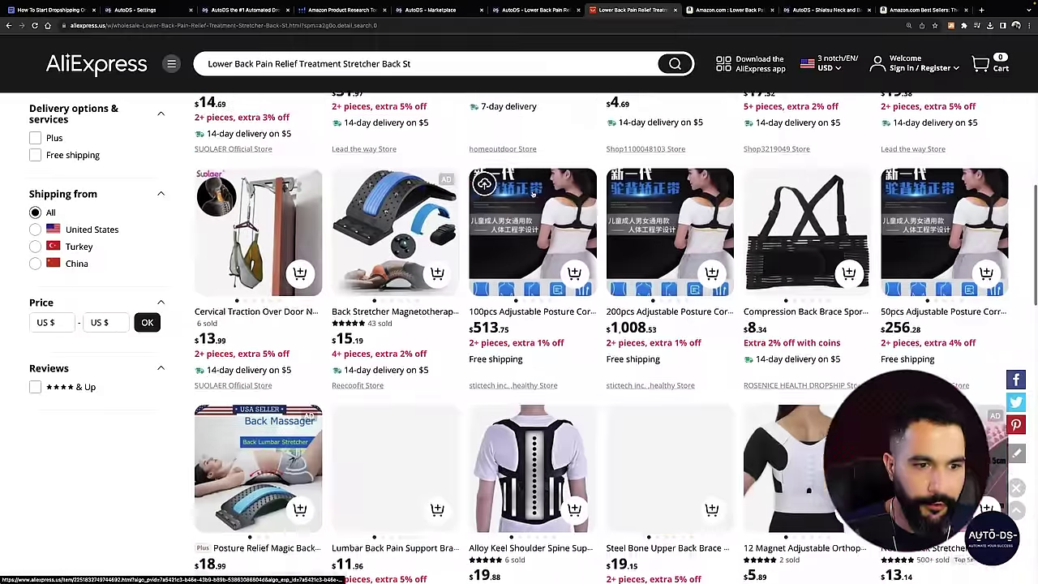
scroll(535, 192, up, 10)
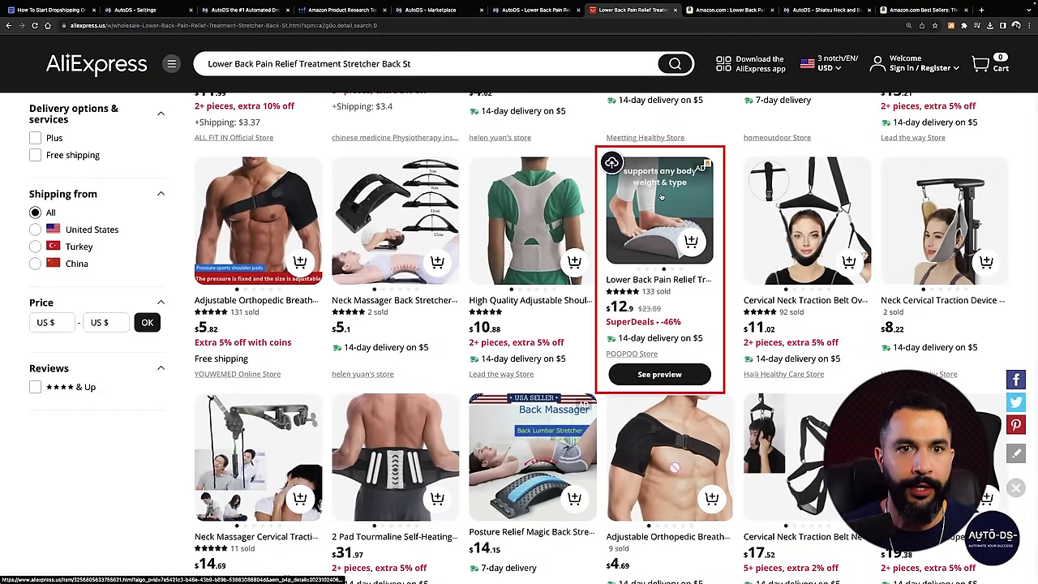
Open the POOPQQ Store back stretcher and its related Lower Back Pain Relief listing to check their prices and shipping terms
click(669, 214)
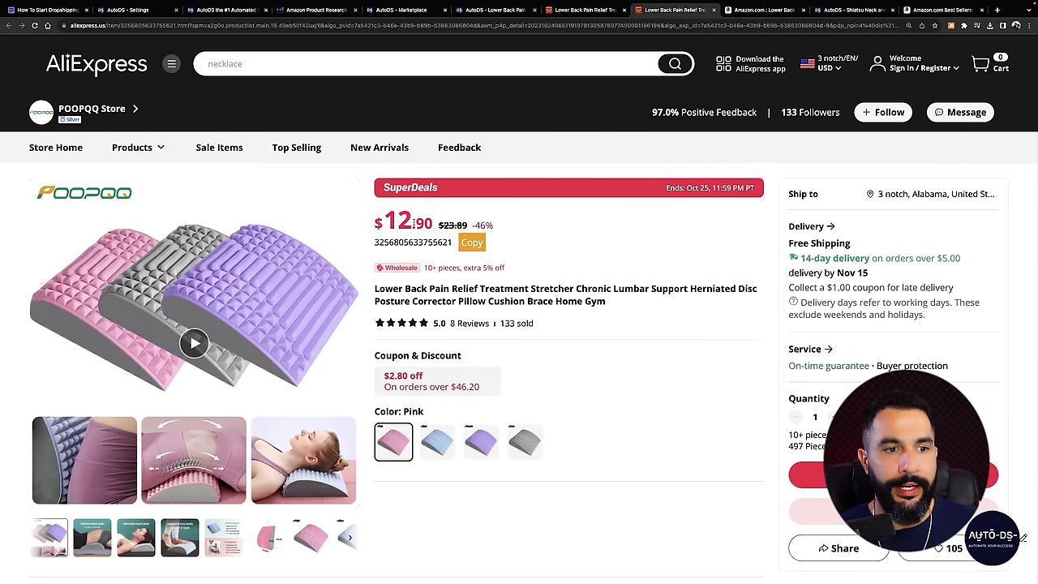
scroll(415, 217, down, 5)
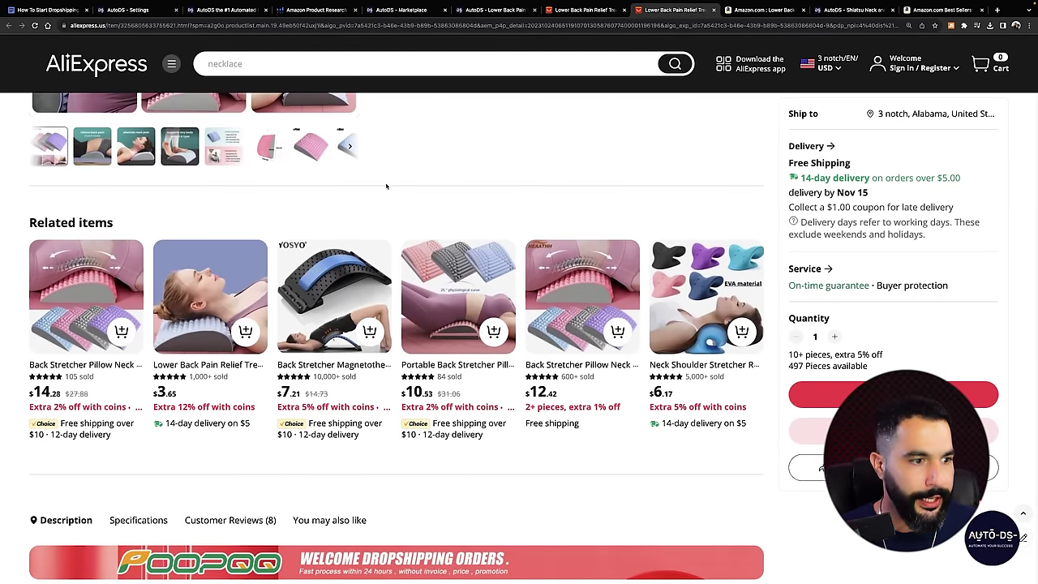
mouse_move(210, 300)
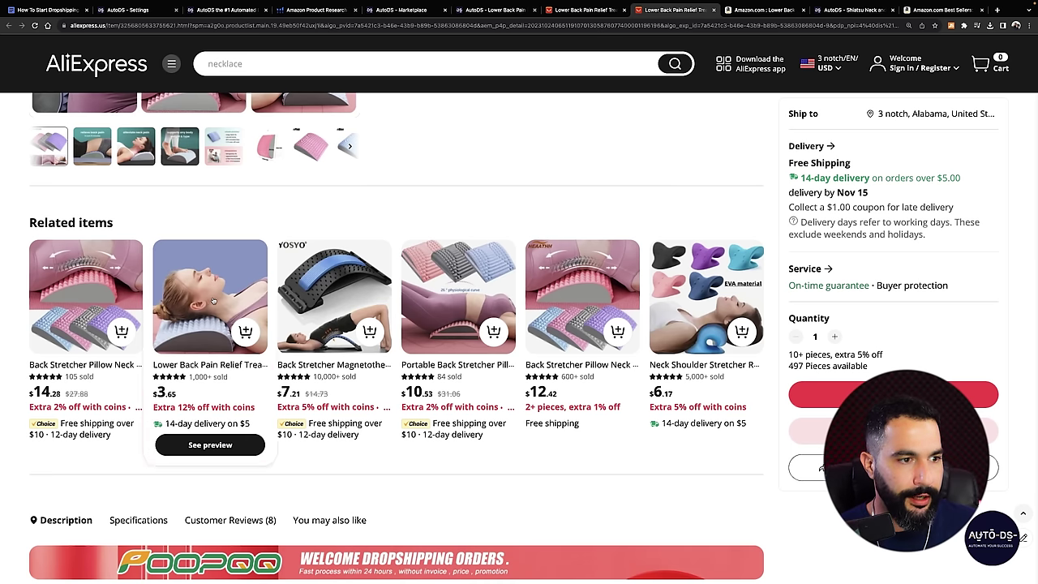
click(211, 301)
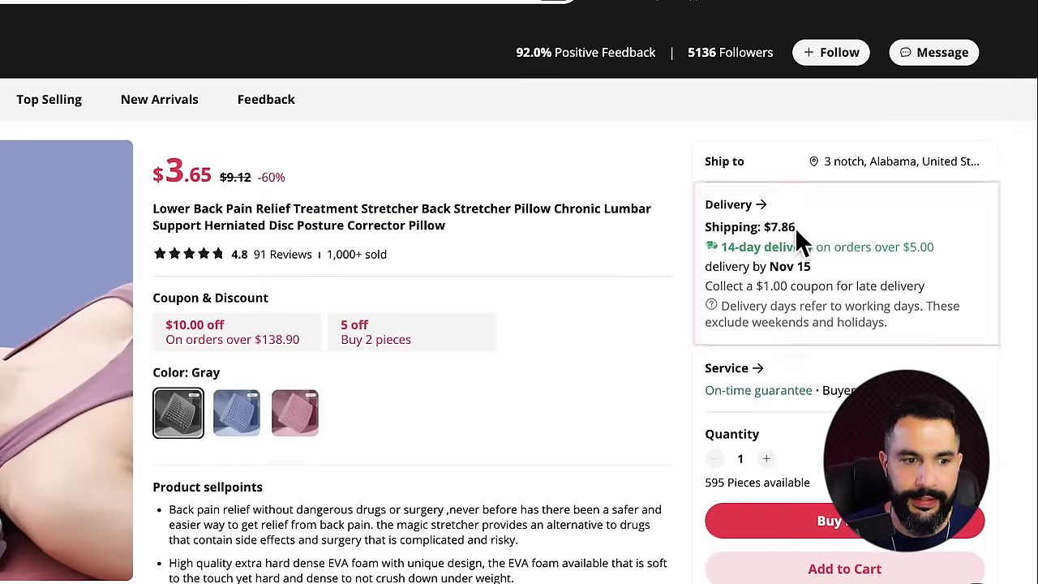
Open the related Portable Back Stretcher Pillow, check its Choice delivery terms, and close the POOPQQ Store listing
scroll(799, 239, down, 10)
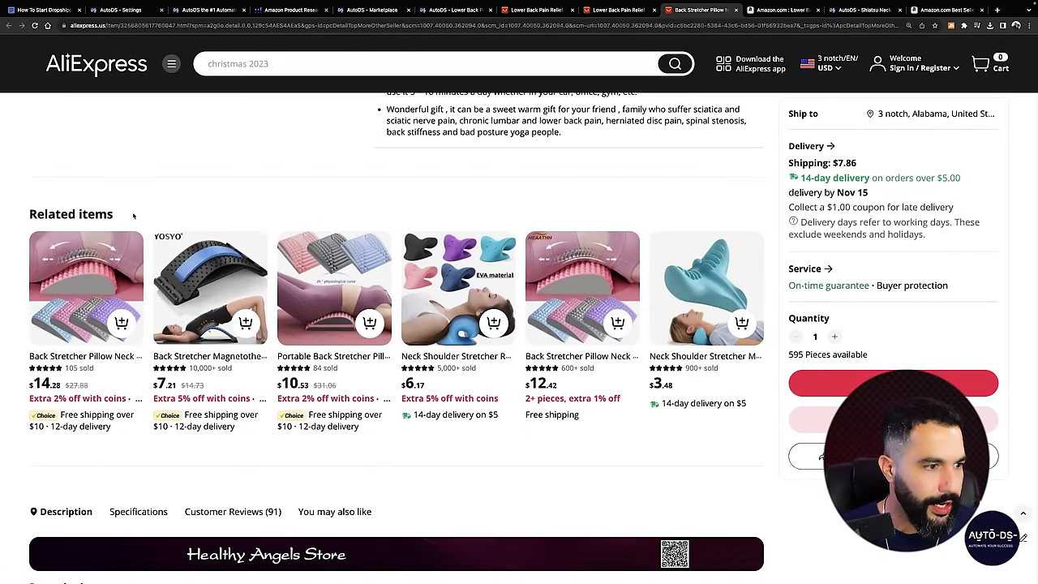
mouse_move(336, 336)
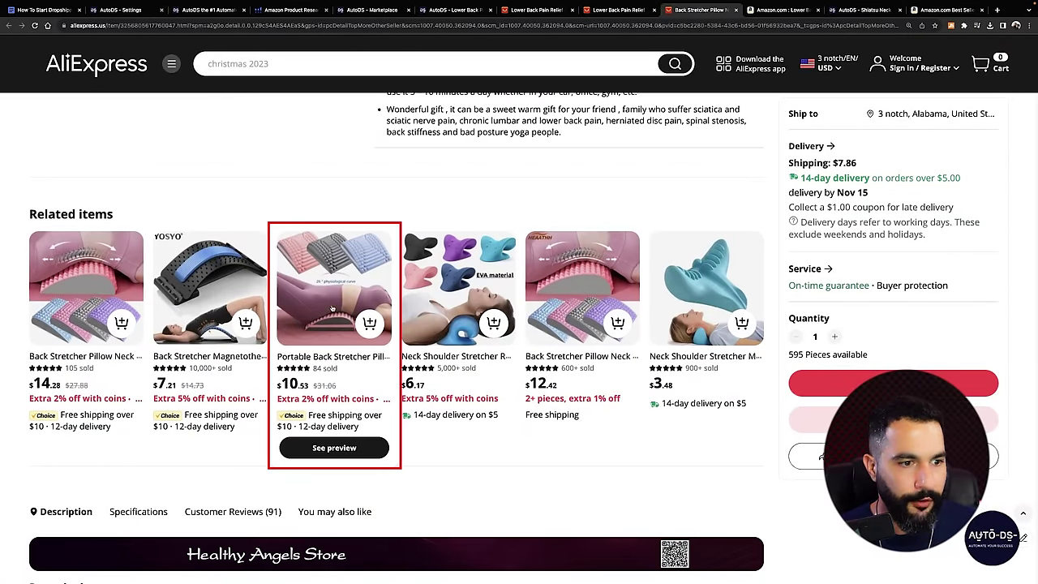
click(314, 280)
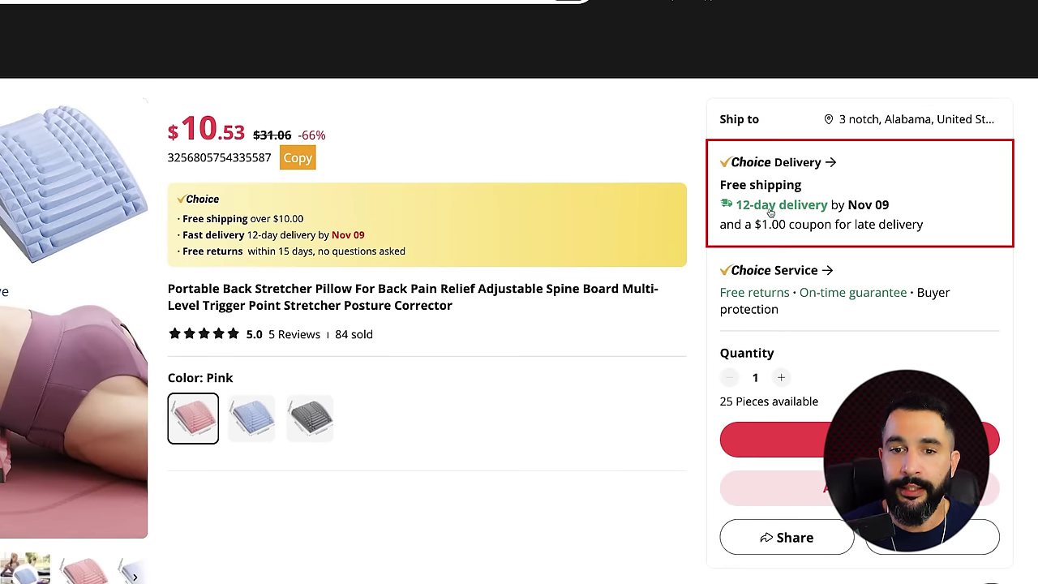
click(596, 10)
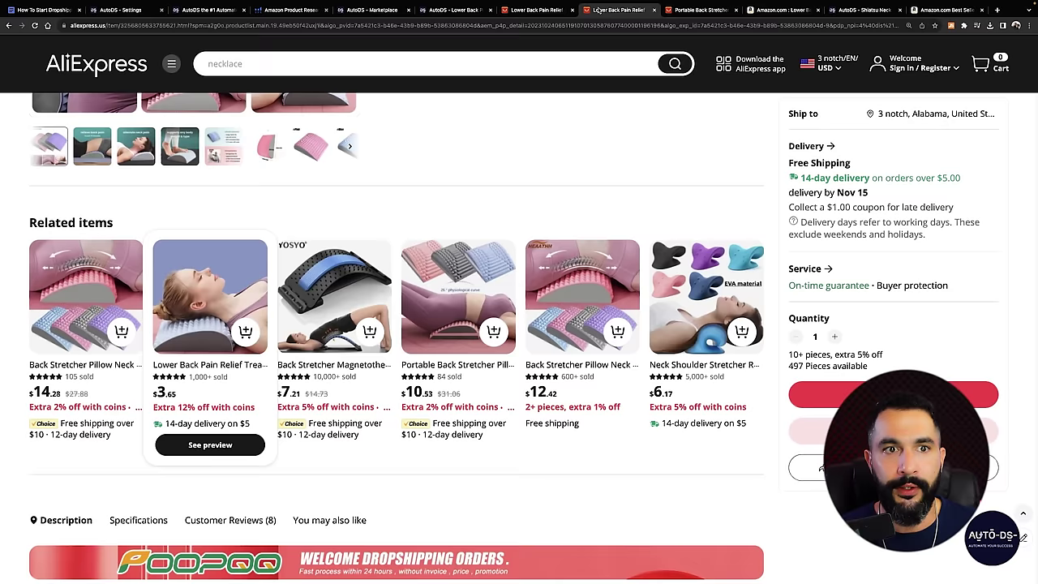
middle_click(597, 9)
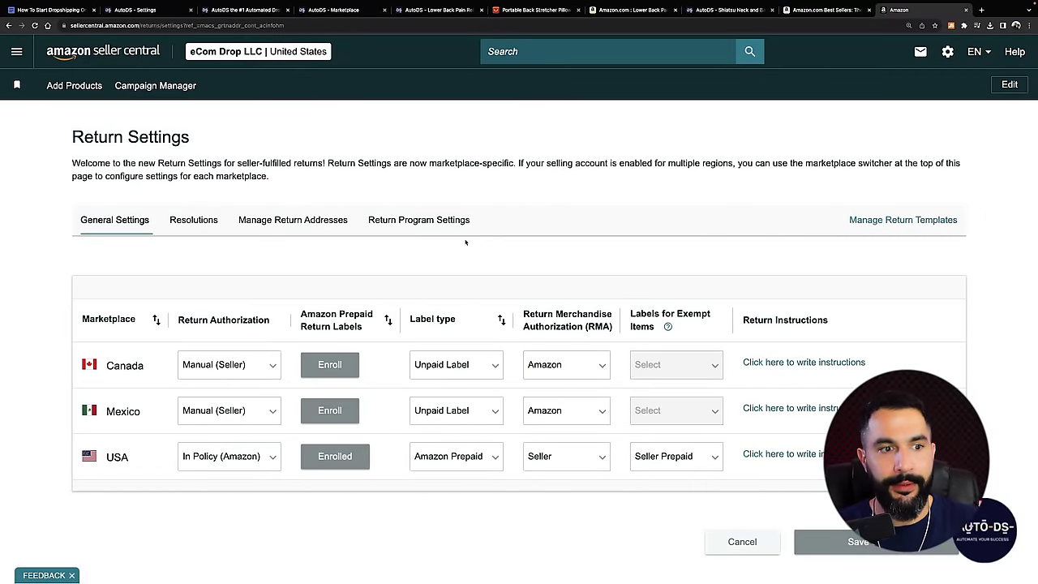
Review the Free Returns Program options under the return program settings in Amazon Seller Central
click(405, 224)
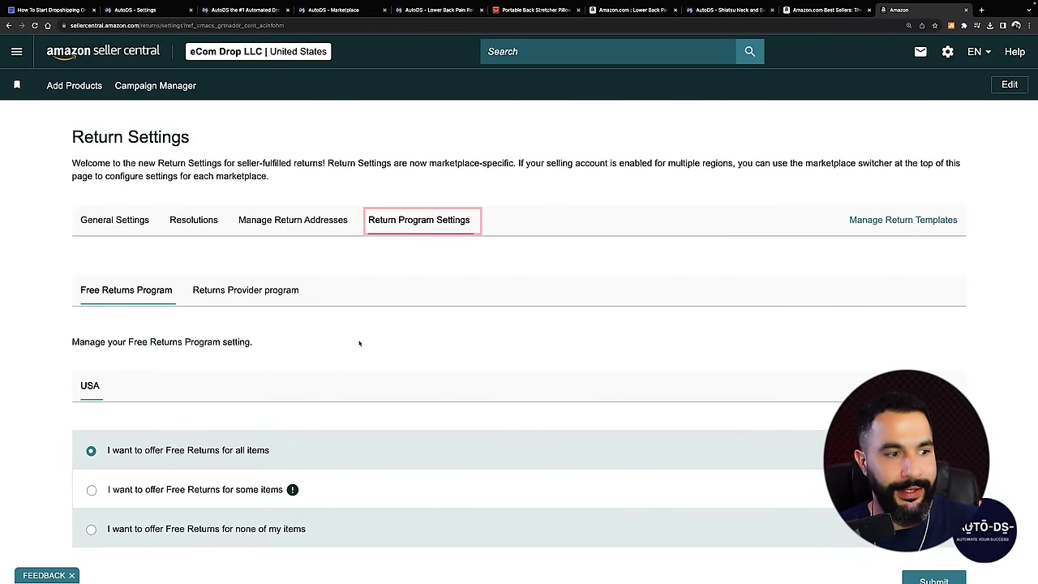
scroll(359, 343, down, 2)
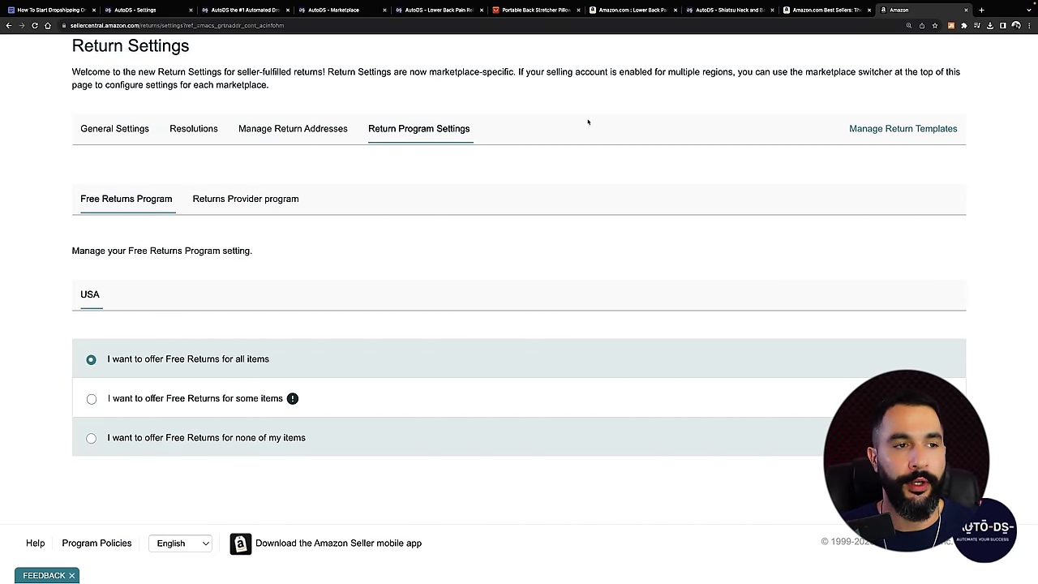
click(336, 10)
click(243, 10)
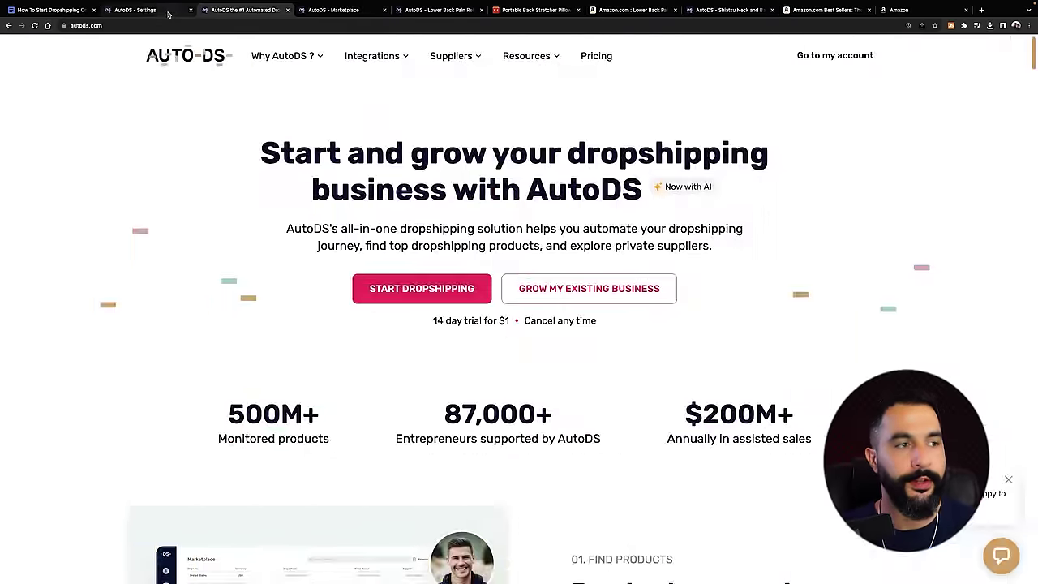
Return to the earlier Amazon back stretcher results and open the YOENME 2023 New Neck & Back Stretcher Pillow listing
click(536, 10)
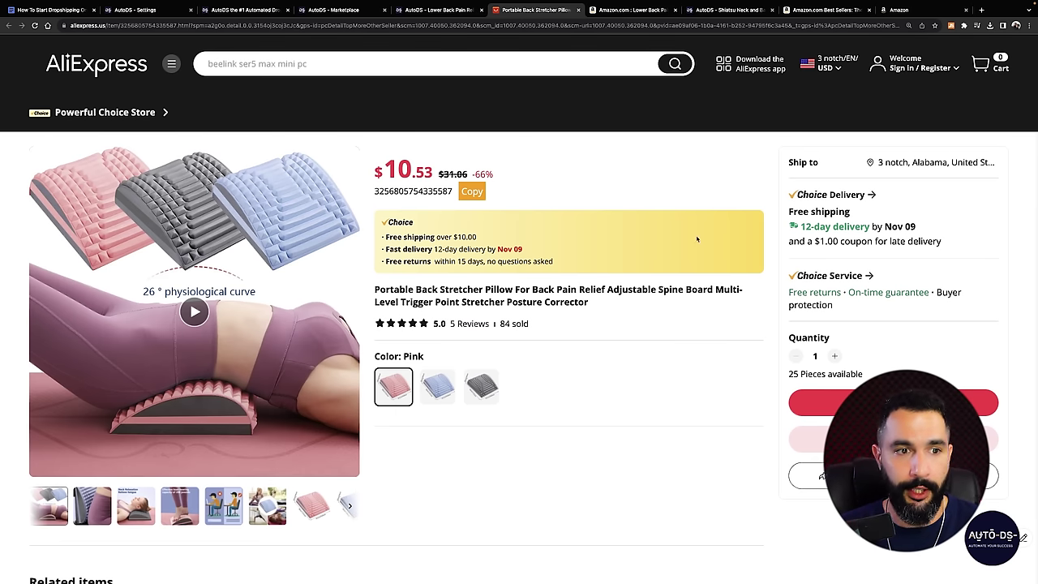
click(450, 12)
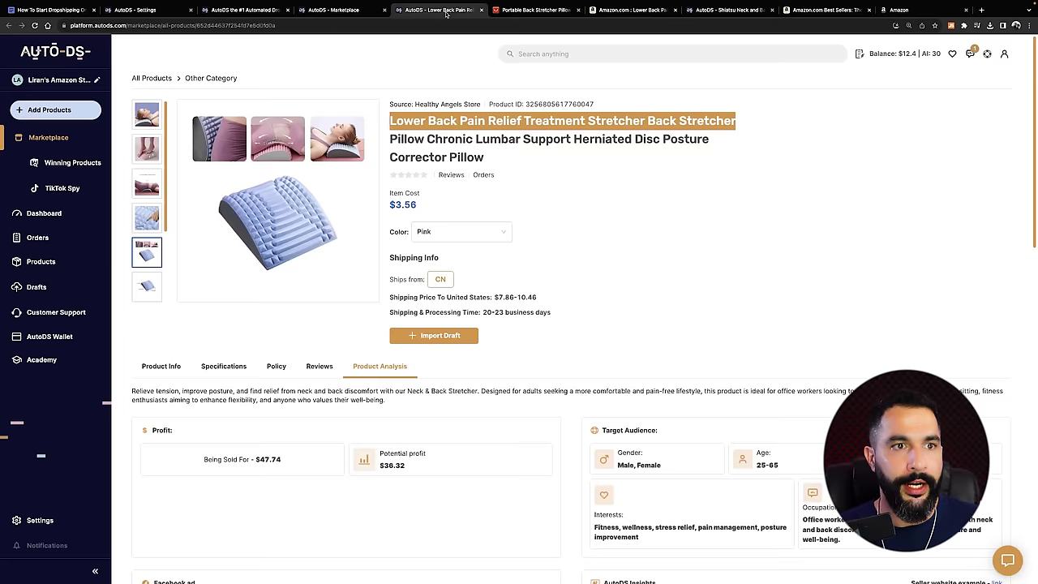
click(581, 12)
click(632, 9)
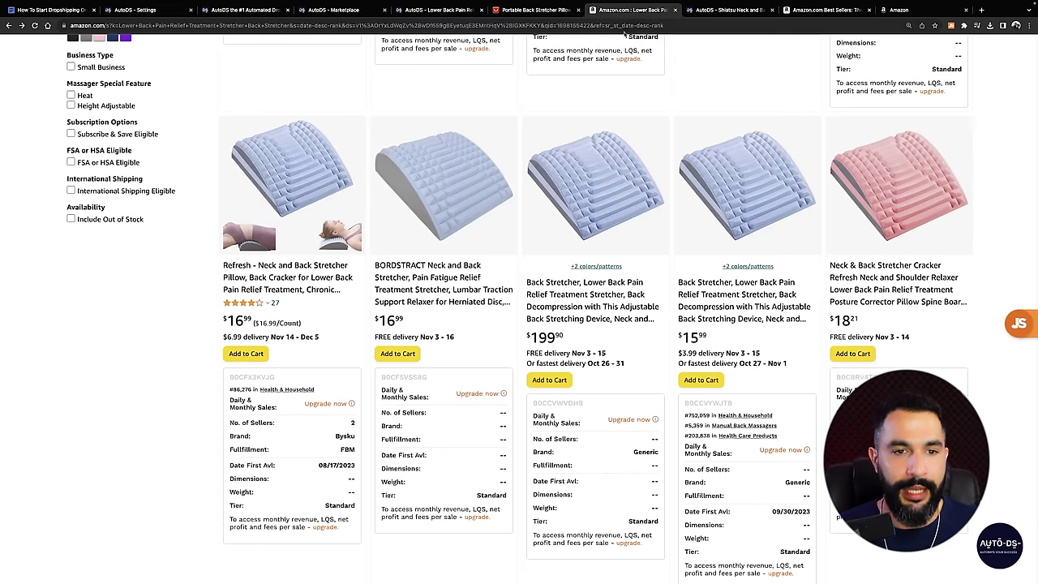
key(alt+Left)
scroll(458, 173, down, 3)
click(458, 173)
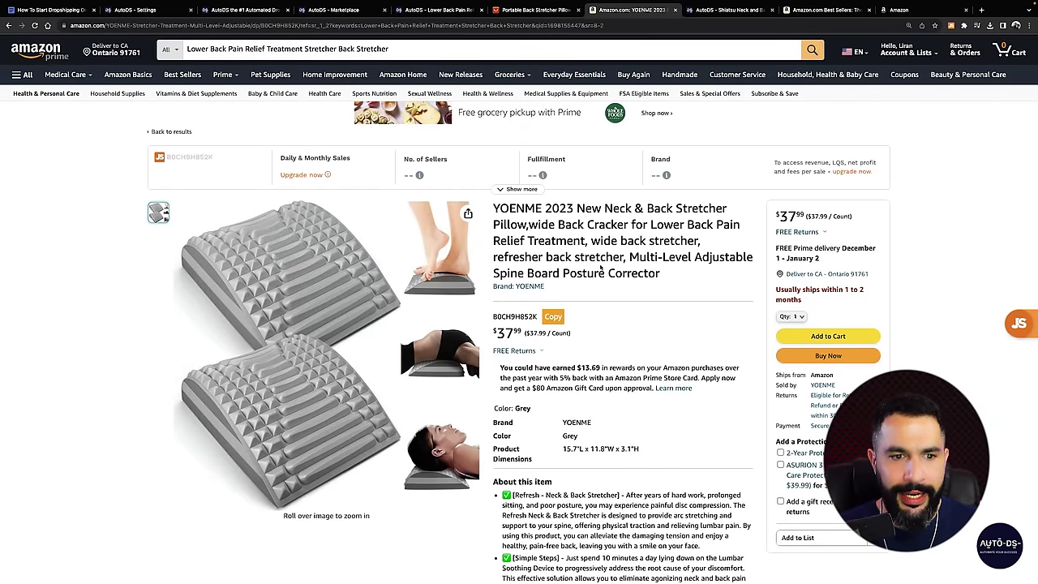
Compare the YOENME listing's price, delivery dates and description with the AliExpress Portable Back Stretcher Pillow
scroll(600, 270, down, 3)
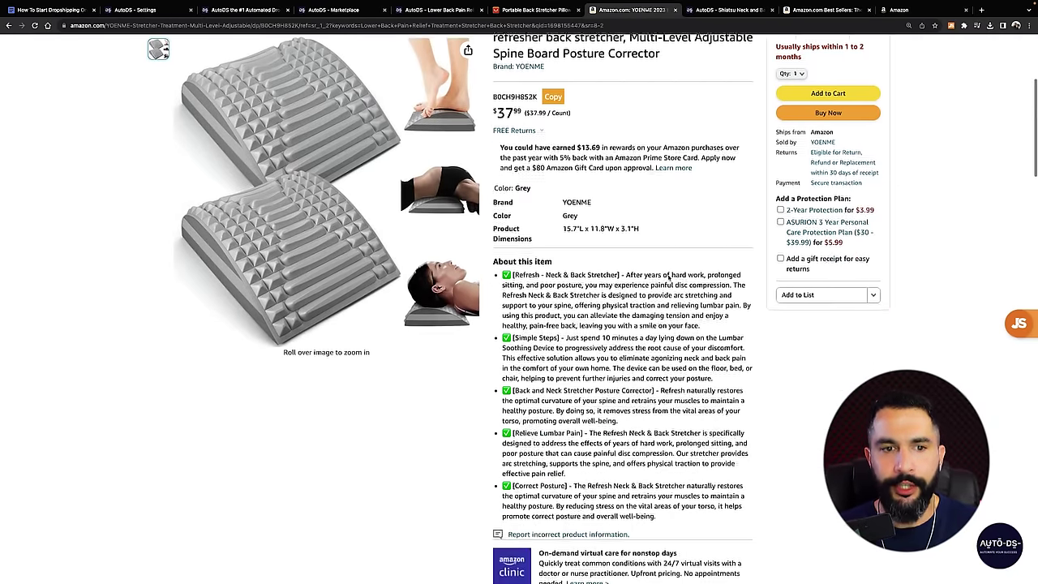
scroll(669, 276, up, 3)
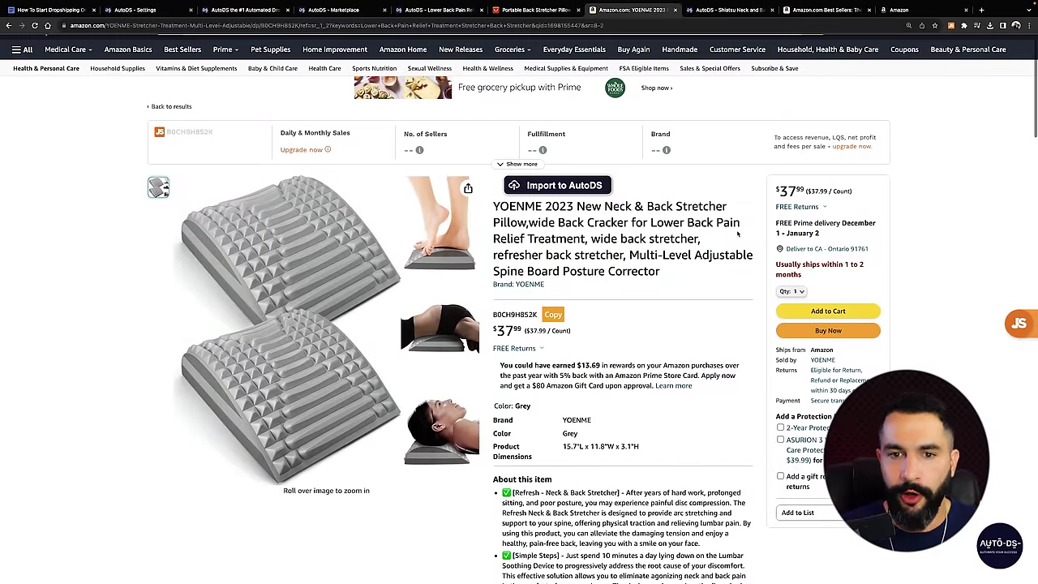
drag(843, 223, 846, 236)
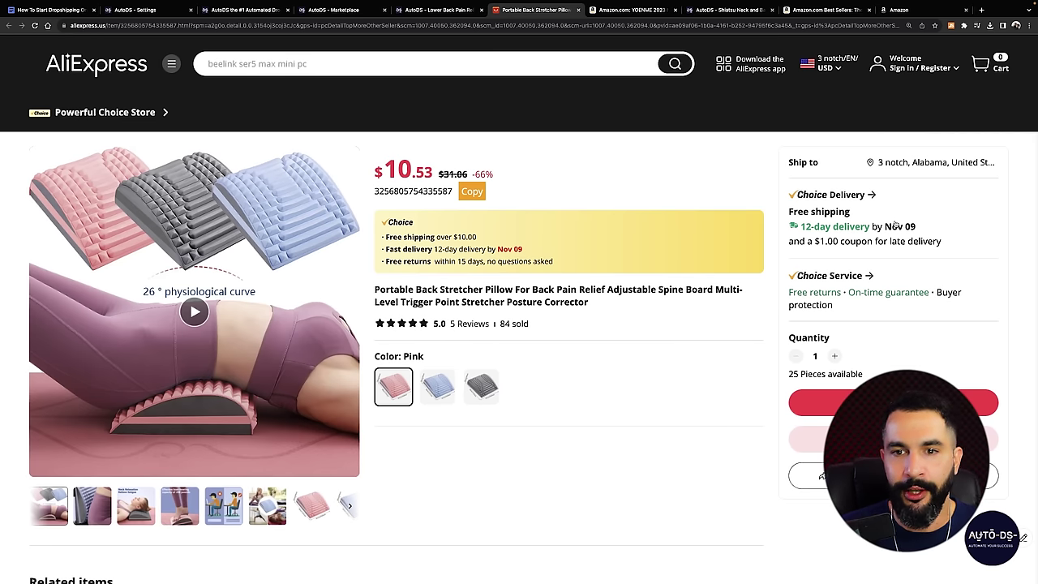
click(649, 11)
click(972, 232)
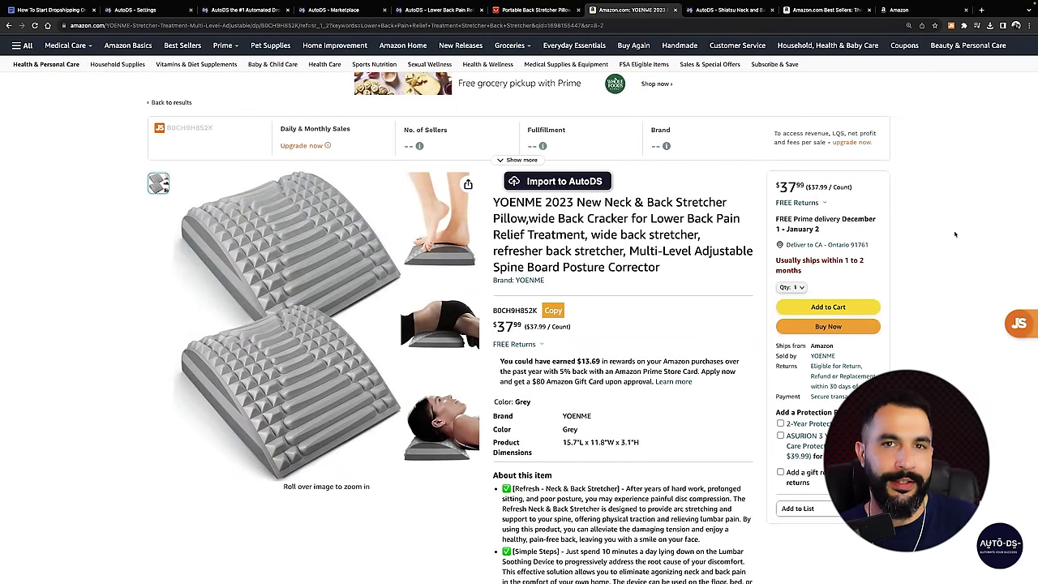
scroll(820, 229, down, 5)
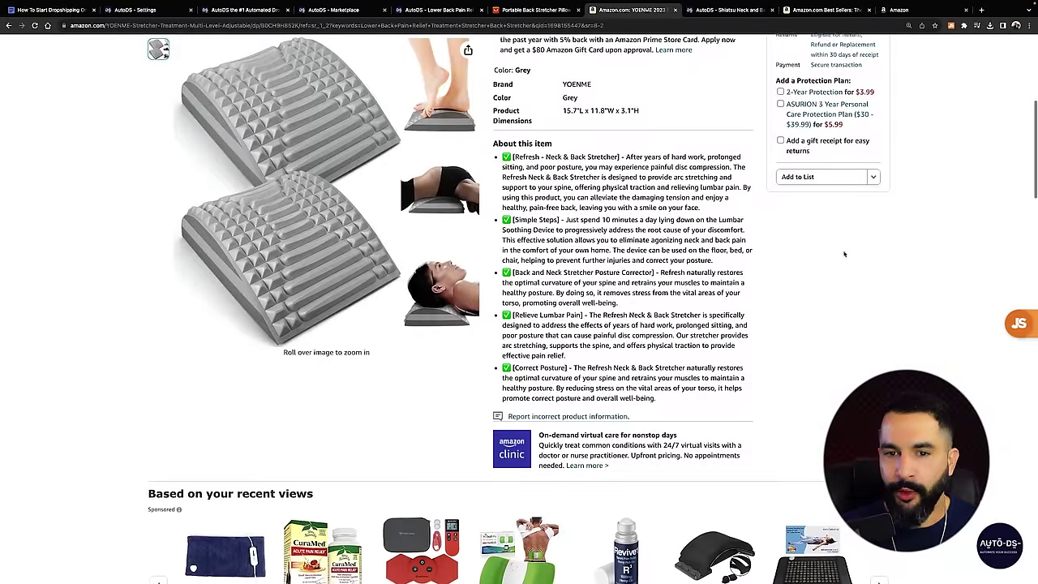
scroll(821, 230, up, 5)
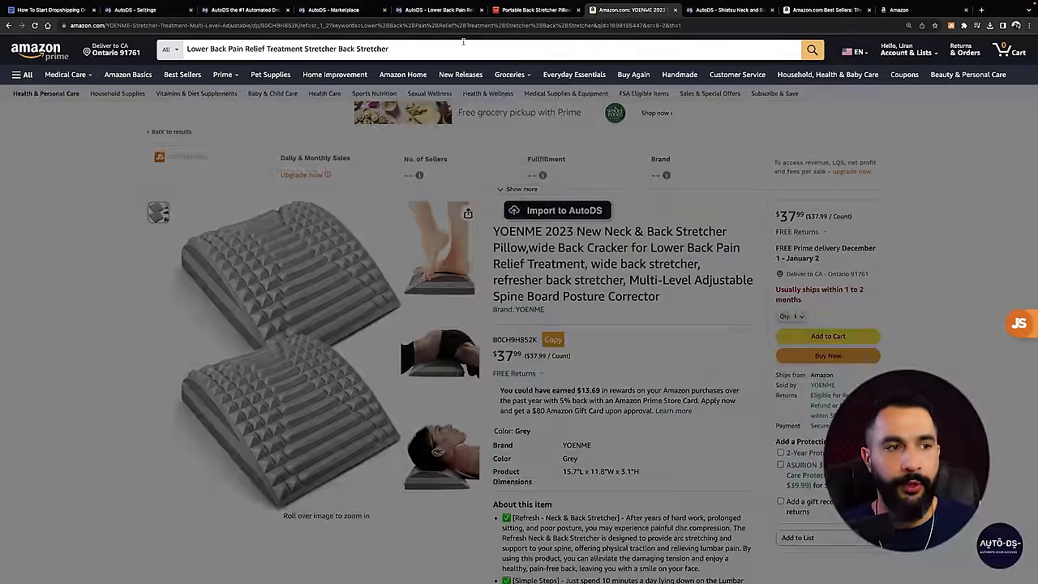
Find and copy the YOENME listing's ASIN, B0CH9H852K, and switch to Amazon Seller Central
key(super+f)
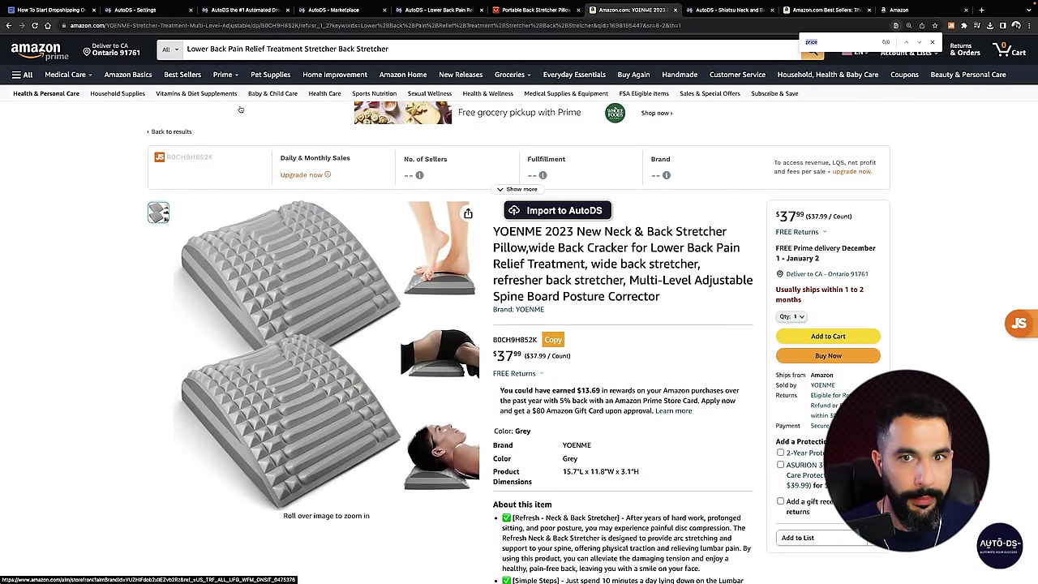
text(as)
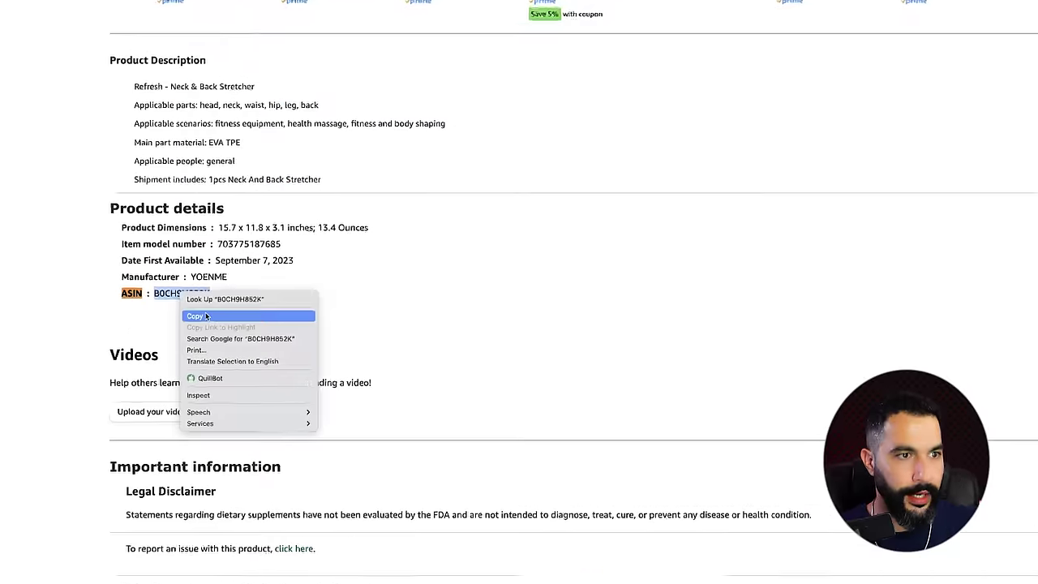
click(235, 316)
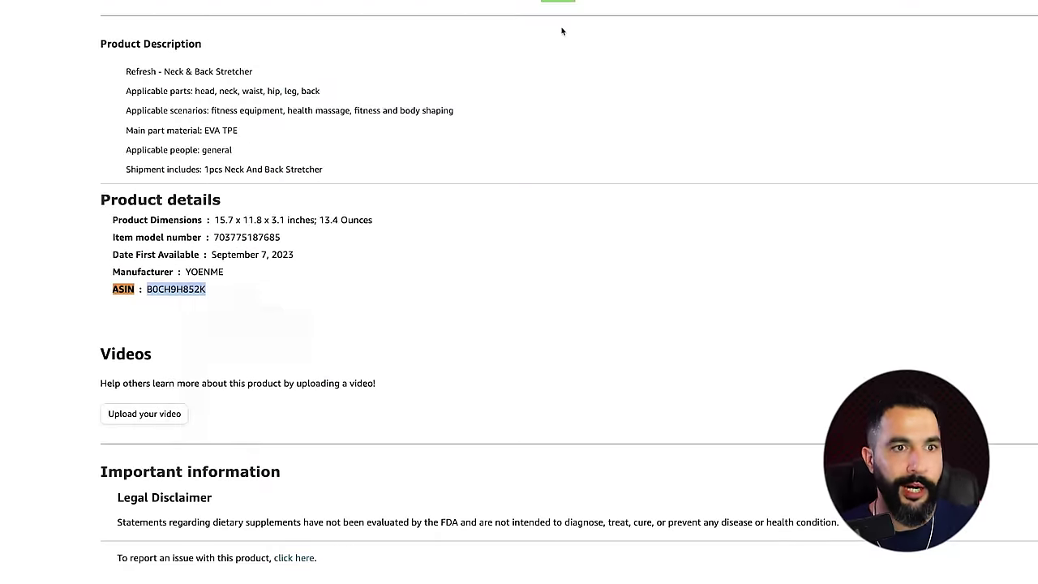
click(748, 12)
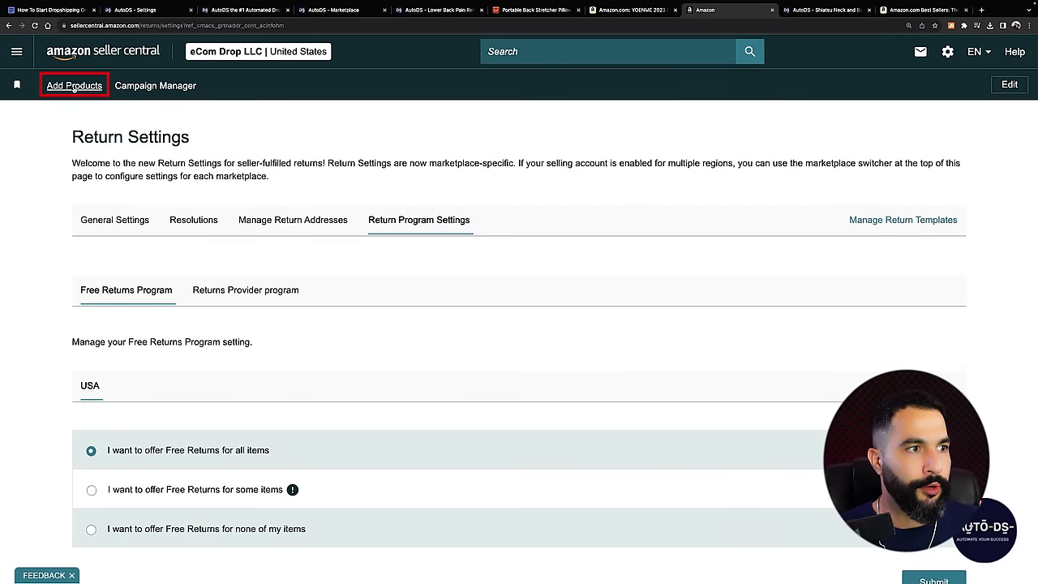
Search Amazon's catalog for ASIN B0CH9H852K to add it as a product
click(74, 88)
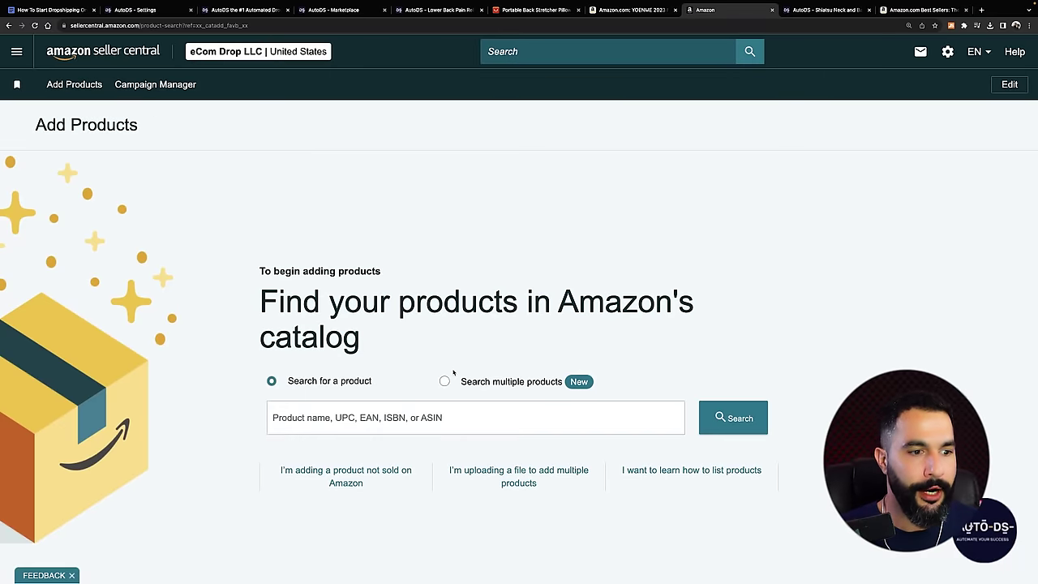
click(333, 420)
text(B0CH9H852K)
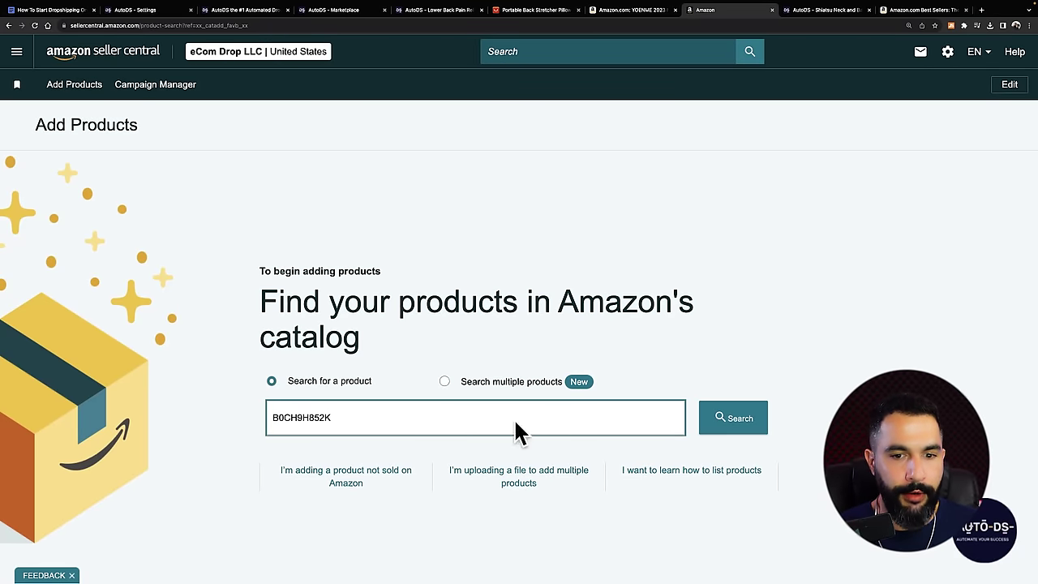
click(758, 418)
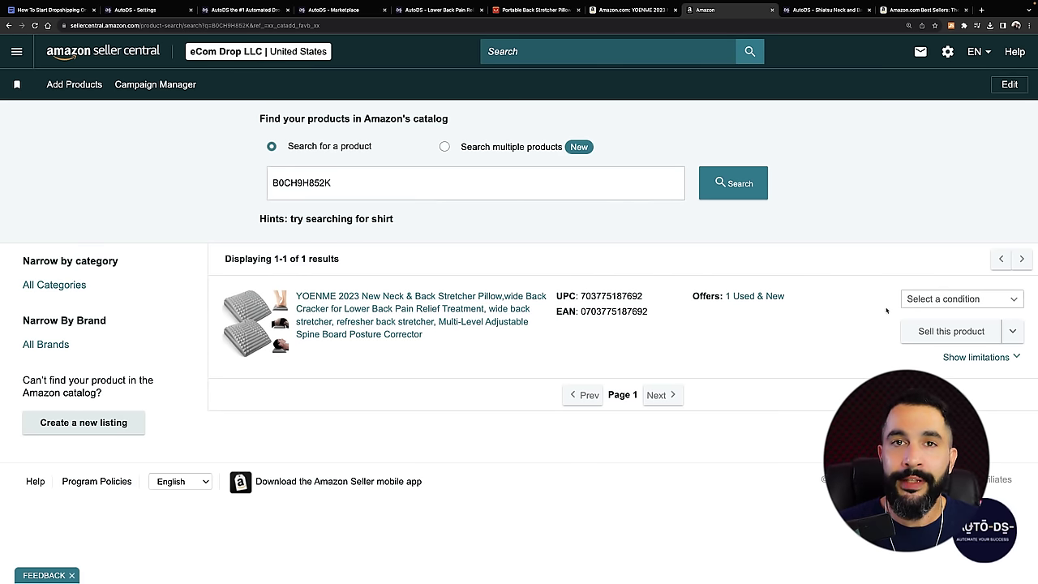
Set the YOENME stretcher pillow's condition to New and start selling this product
click(933, 332)
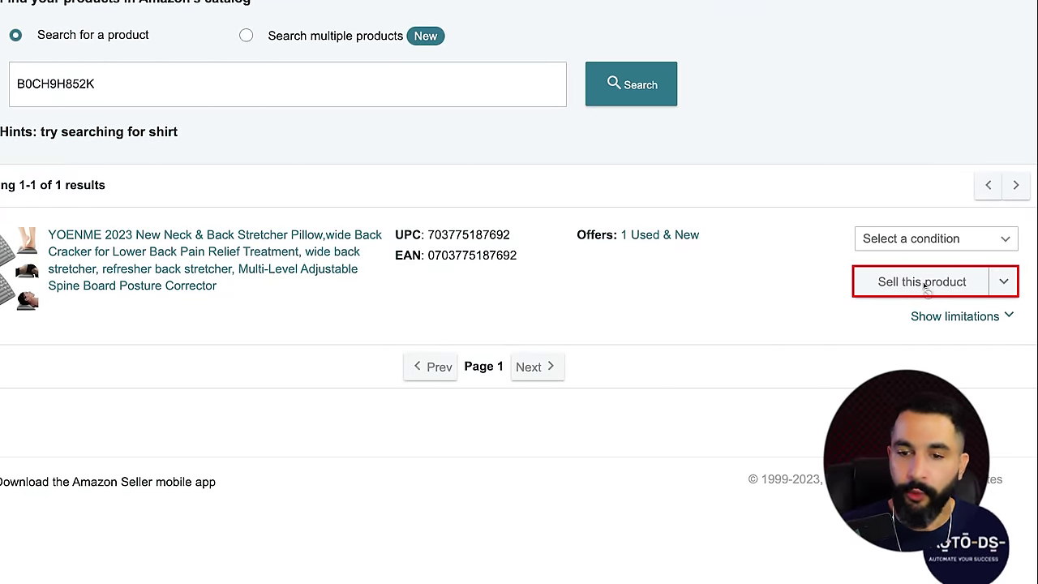
click(902, 244)
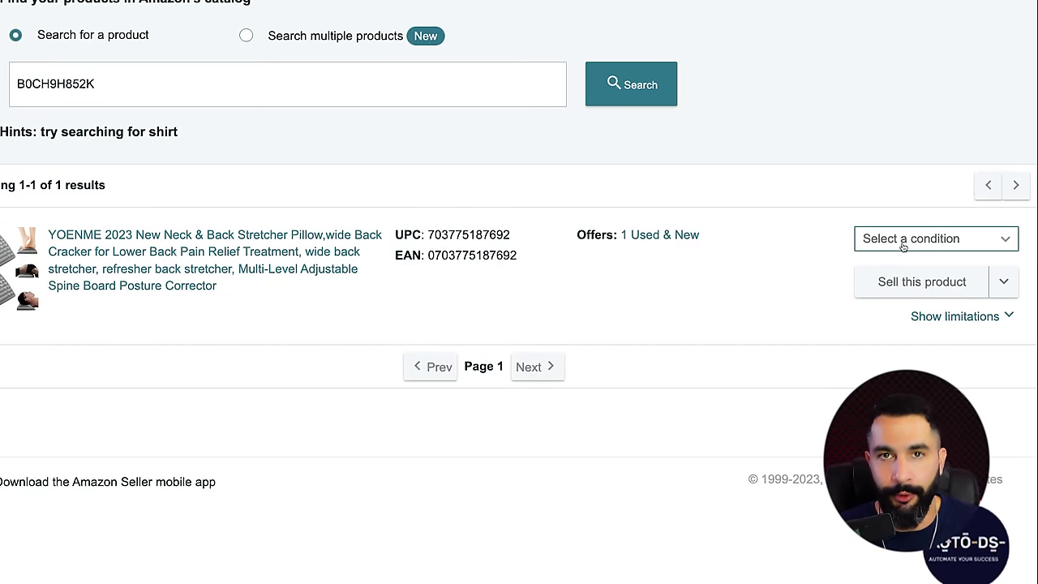
click(903, 245)
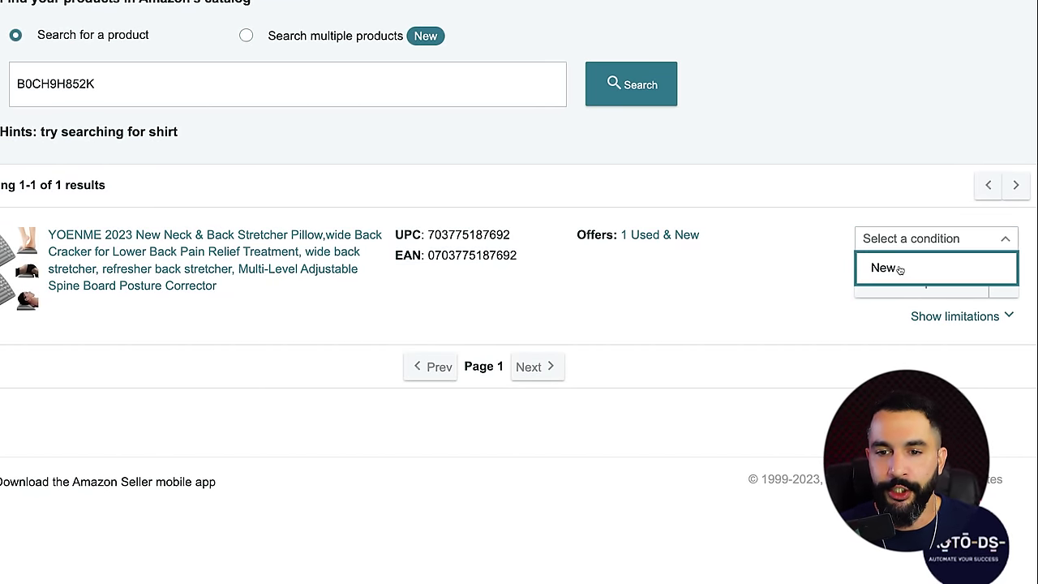
click(899, 269)
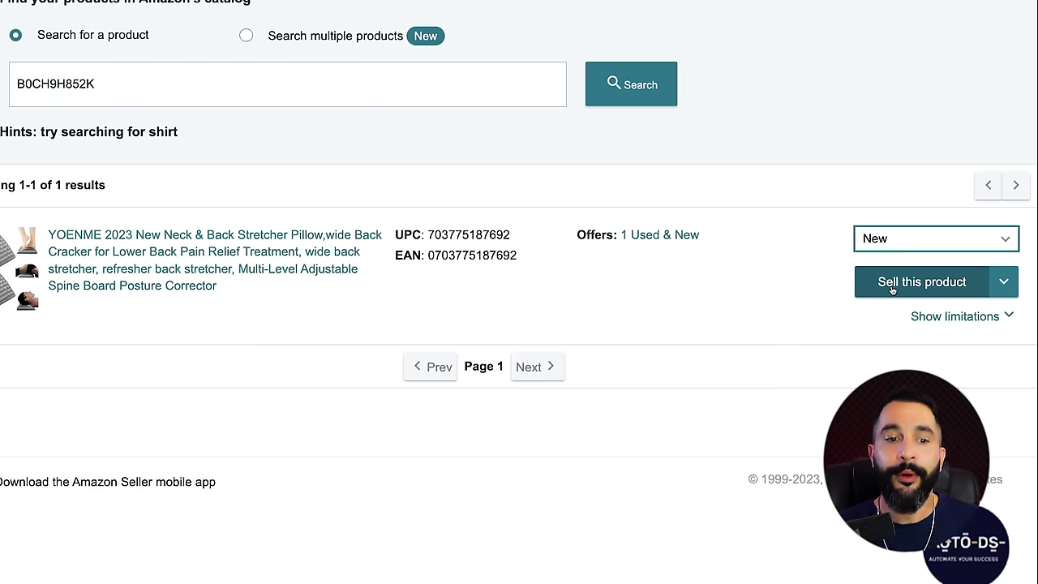
click(891, 290)
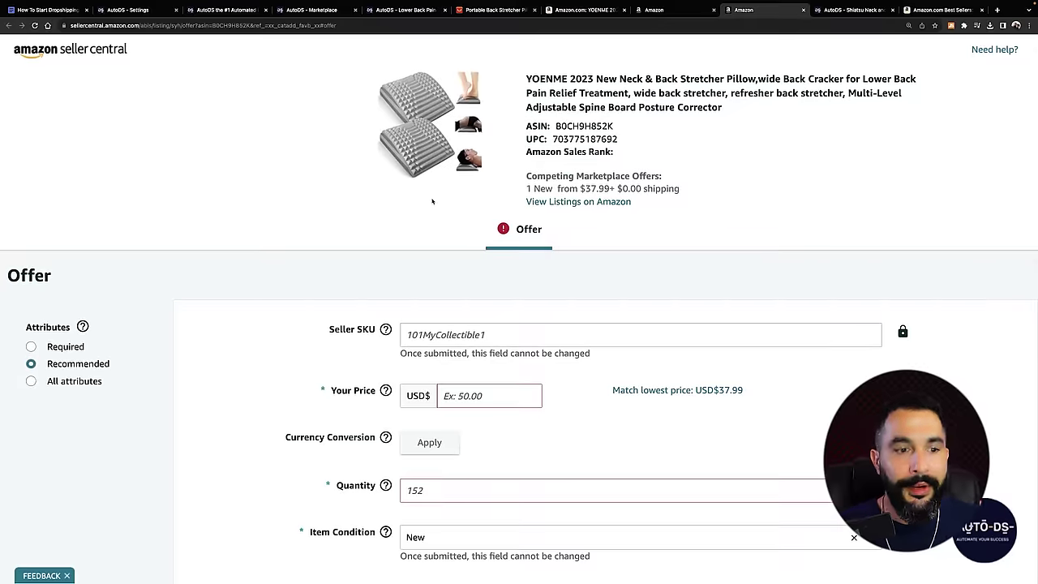
Review the YOENME offer form, including price, quantity, item condition, fulfillment channel and offers in other marketplaces
scroll(476, 180, down, 5)
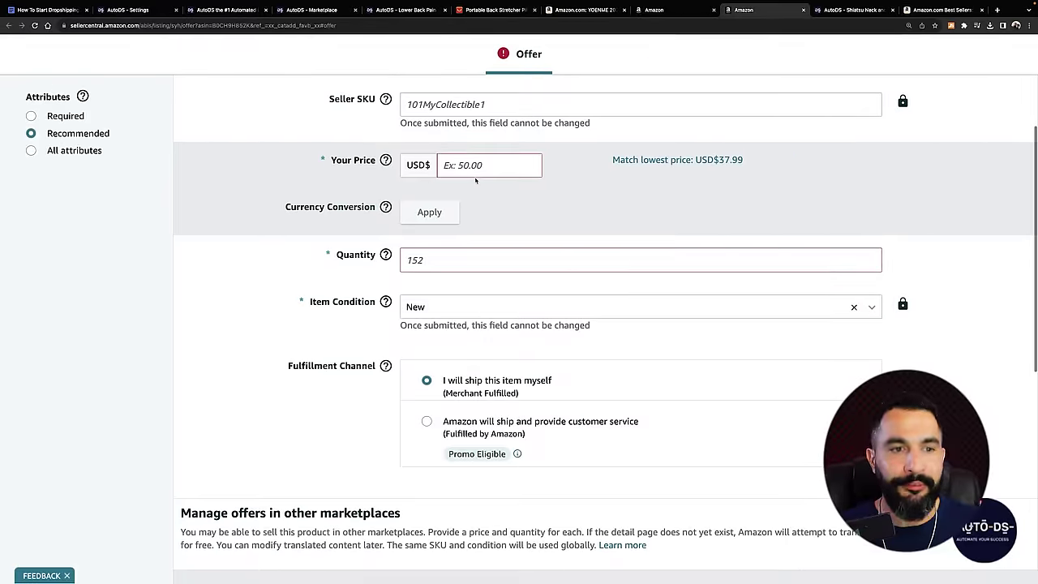
scroll(477, 179, down, 3)
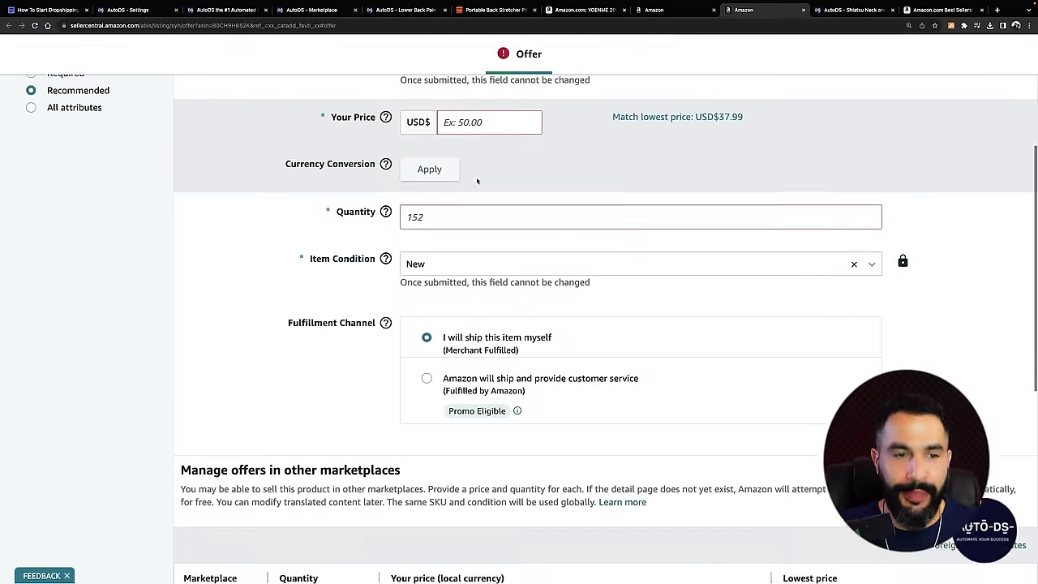
scroll(476, 194, up, 4)
click(477, 203)
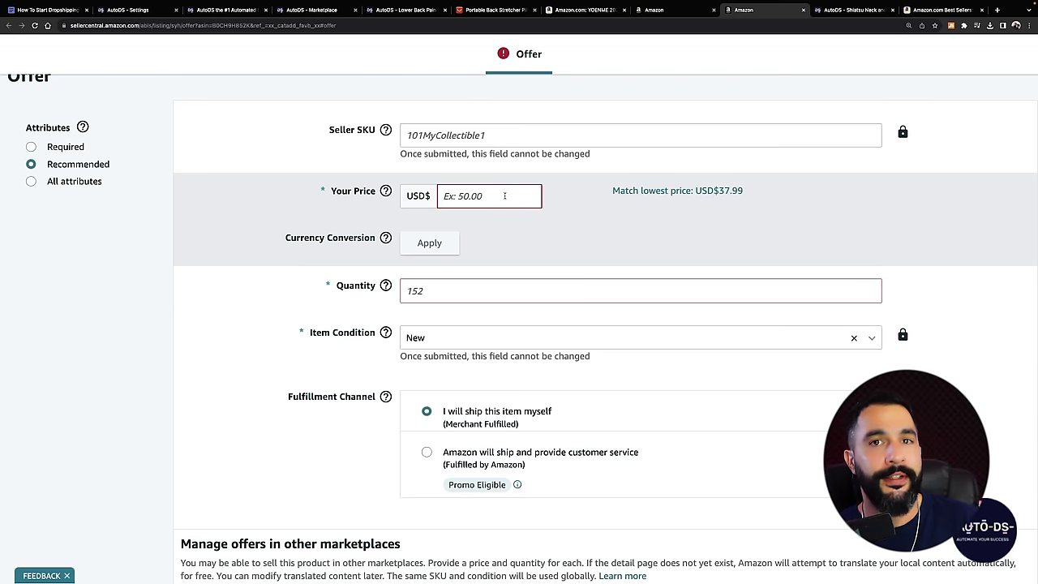
scroll(495, 193, down, 5)
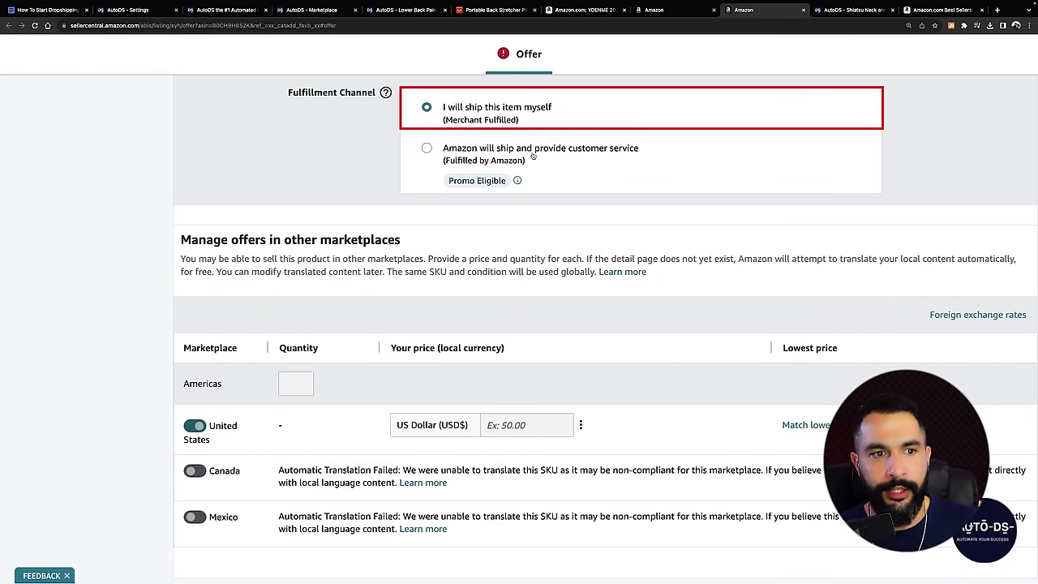
scroll(514, 163, down, 4)
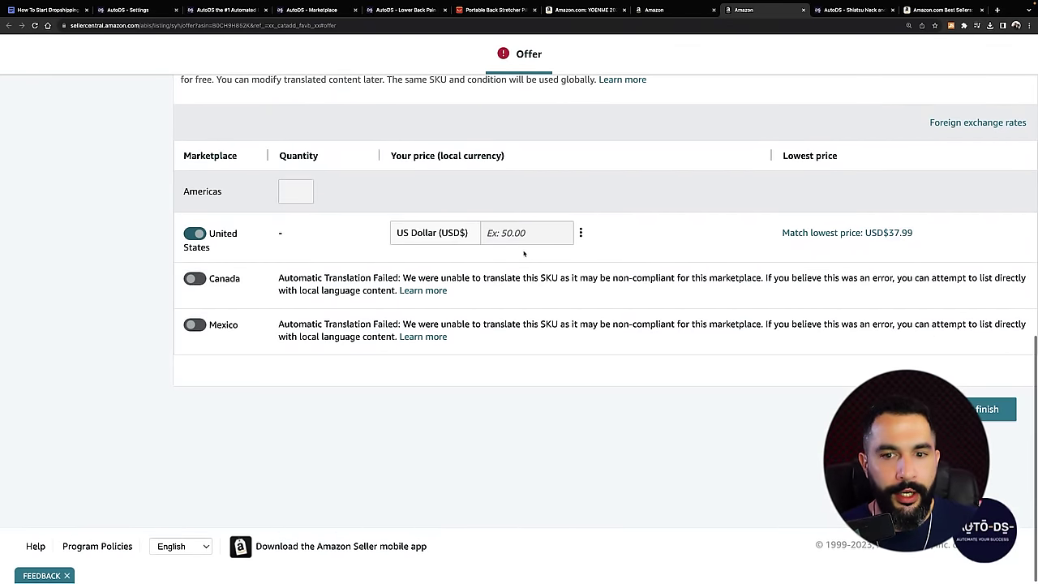
scroll(524, 254, up, 10)
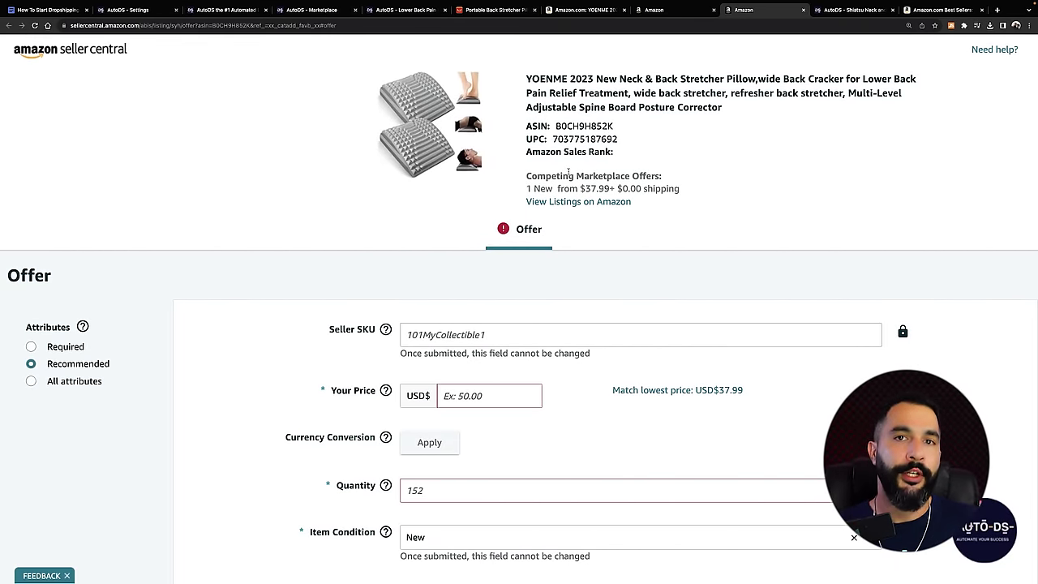
scroll(435, 132, down, 5)
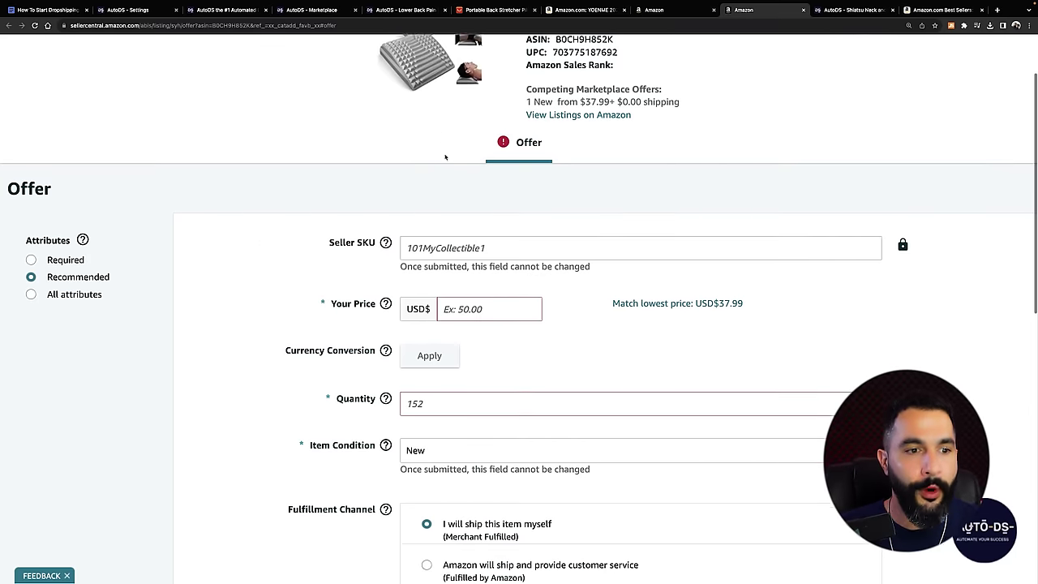
scroll(456, 163, up, 5)
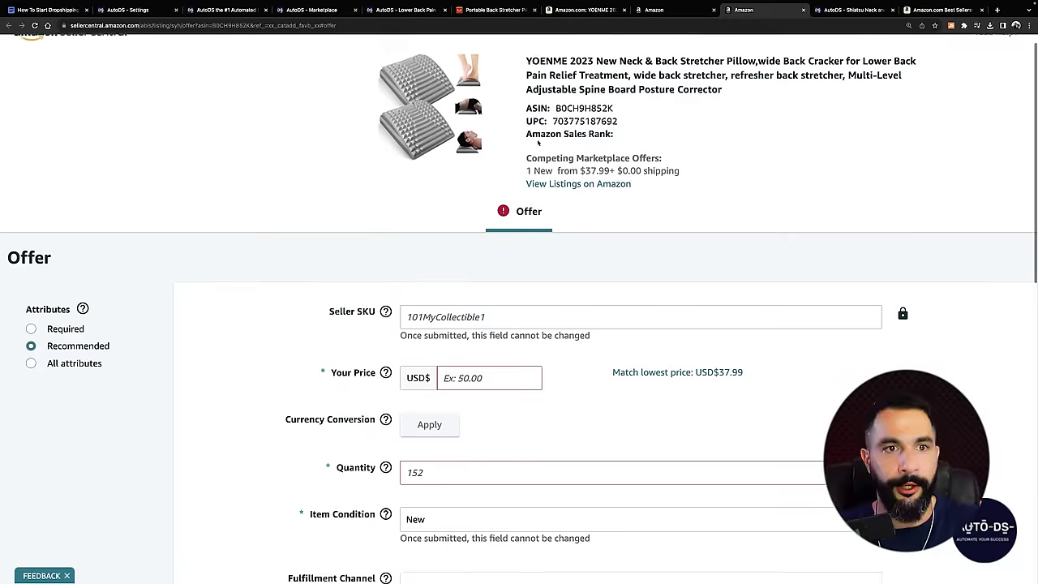
Switch to AutoDS and start adding a single product to the Amazon store
click(136, 11)
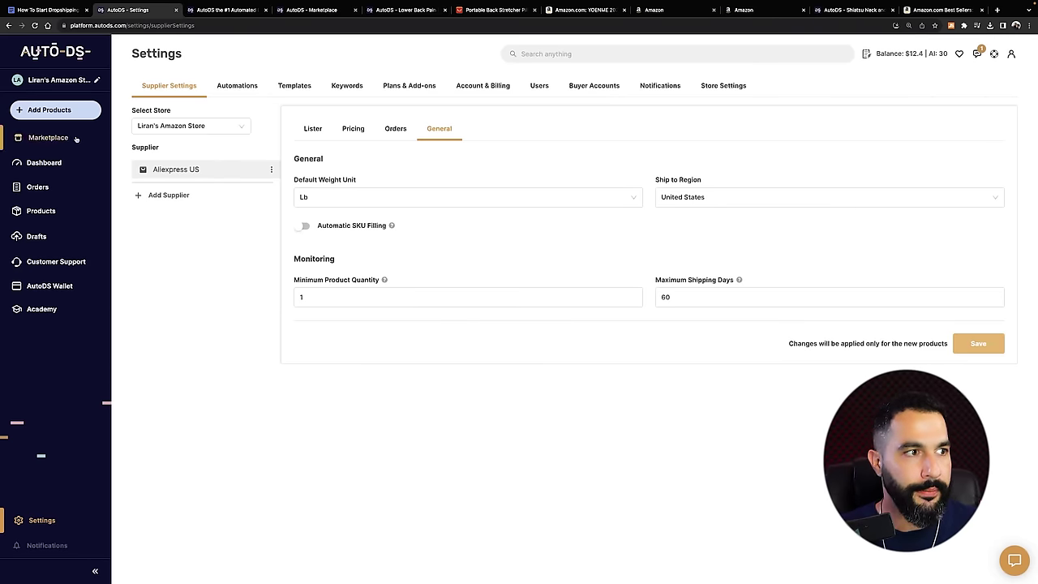
click(59, 117)
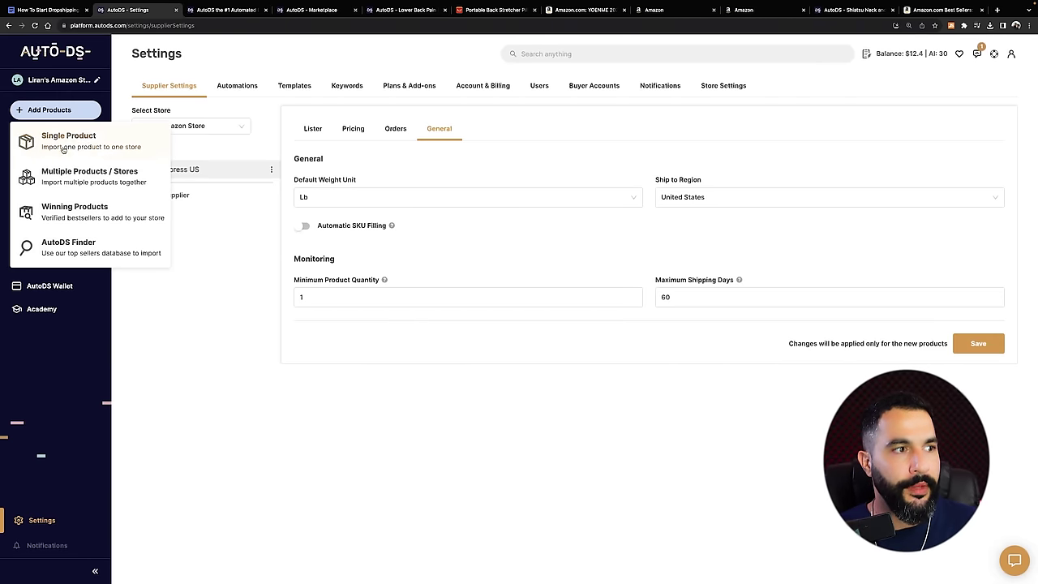
click(66, 149)
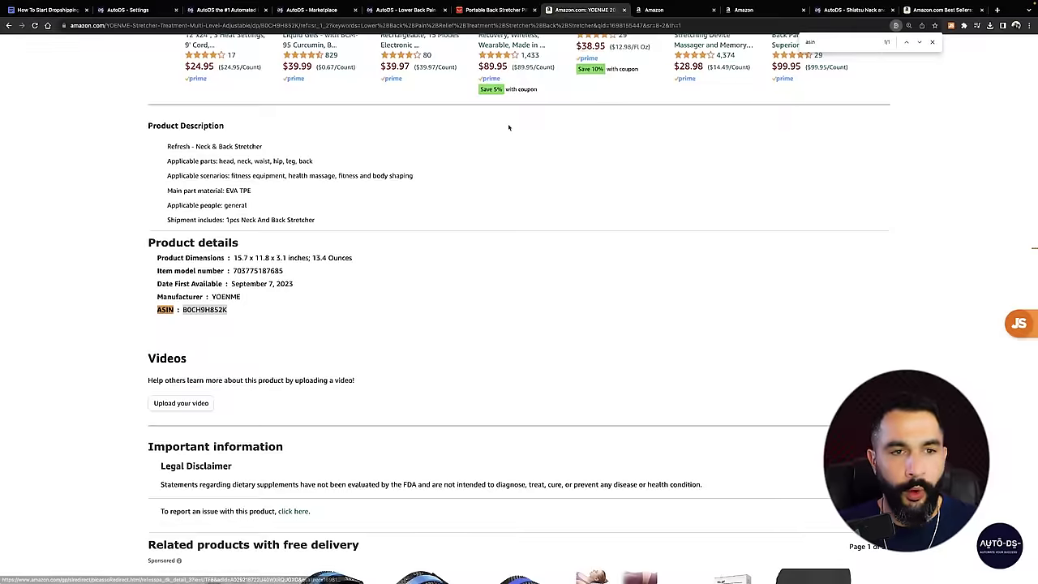
Copy ASIN B0CH9H852K from the YOENME Amazon listing and enter it in AutoDS as the Amazon product to sell
scroll(467, 45, up, 5)
scroll(467, 46, down, 4)
scroll(508, 212, down, 3)
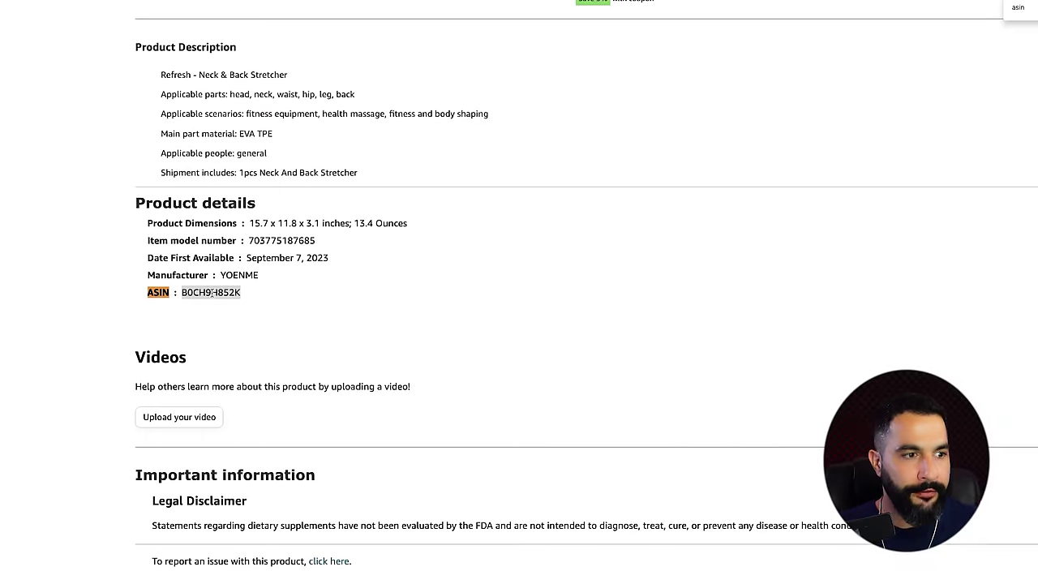
double_click(207, 255)
key(ctrl+c)
scroll(312, 262, up, 10)
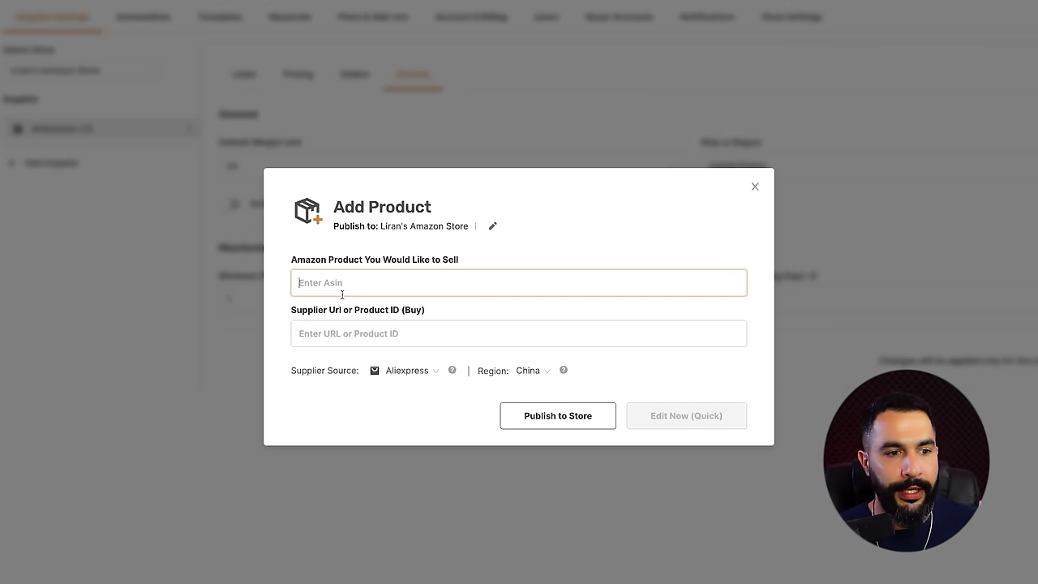
key(ctrl+v)
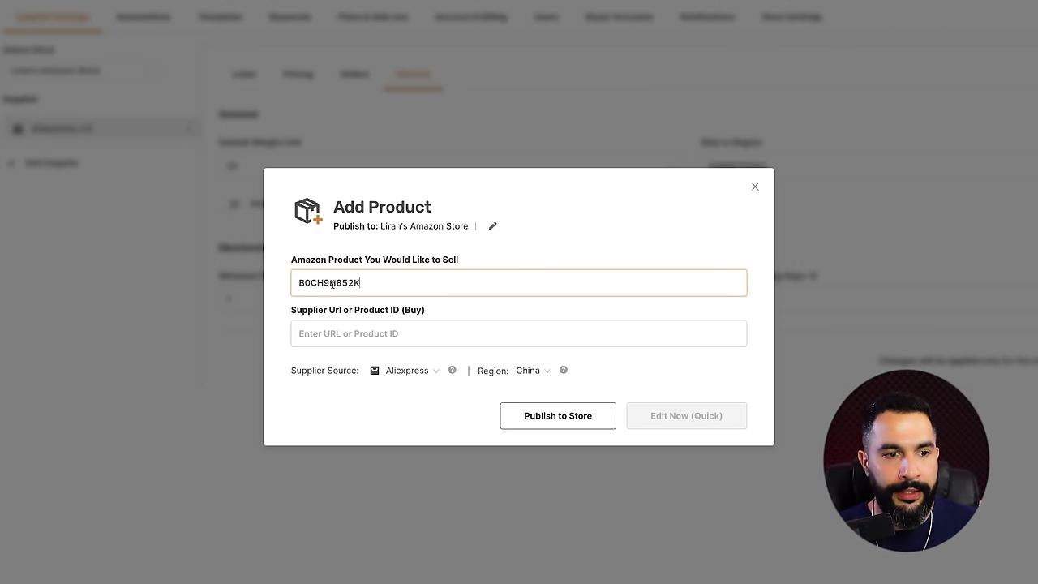
Enter the AliExpress Portable Back Stretcher Pillow's gray variant page as the supplier URL and open the product for quick editing
click(359, 331)
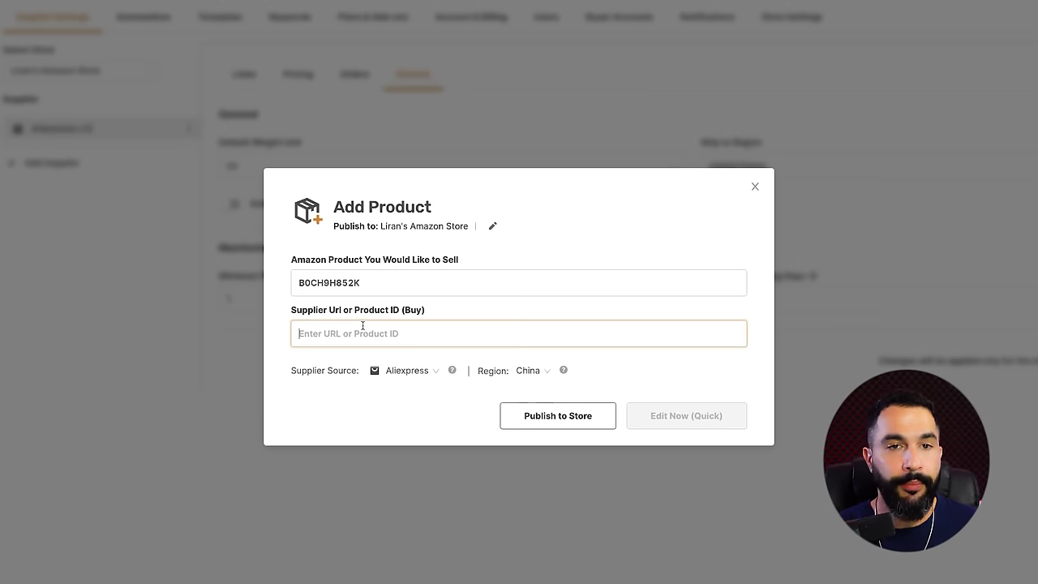
click(496, 10)
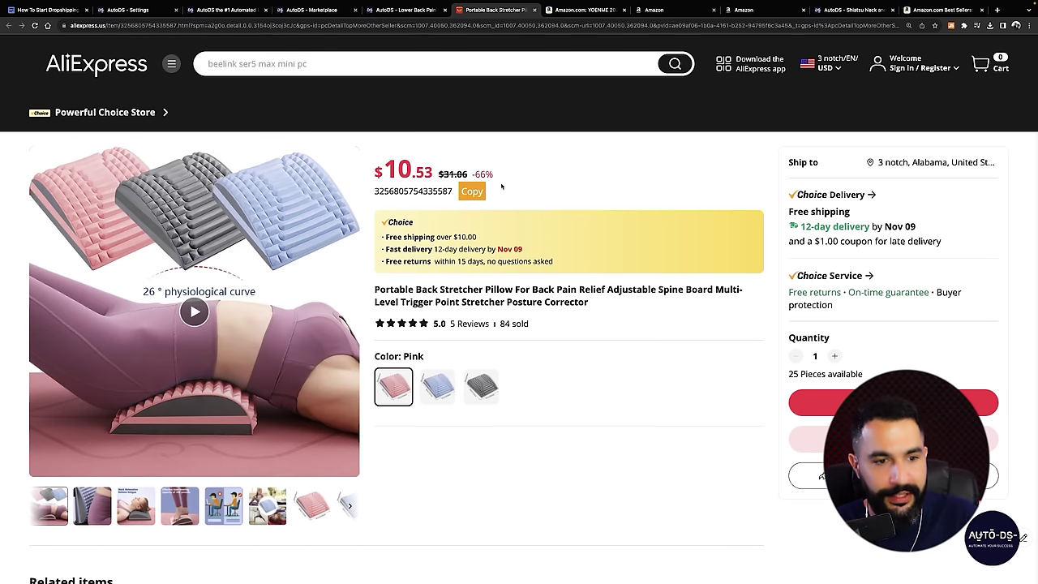
click(479, 381)
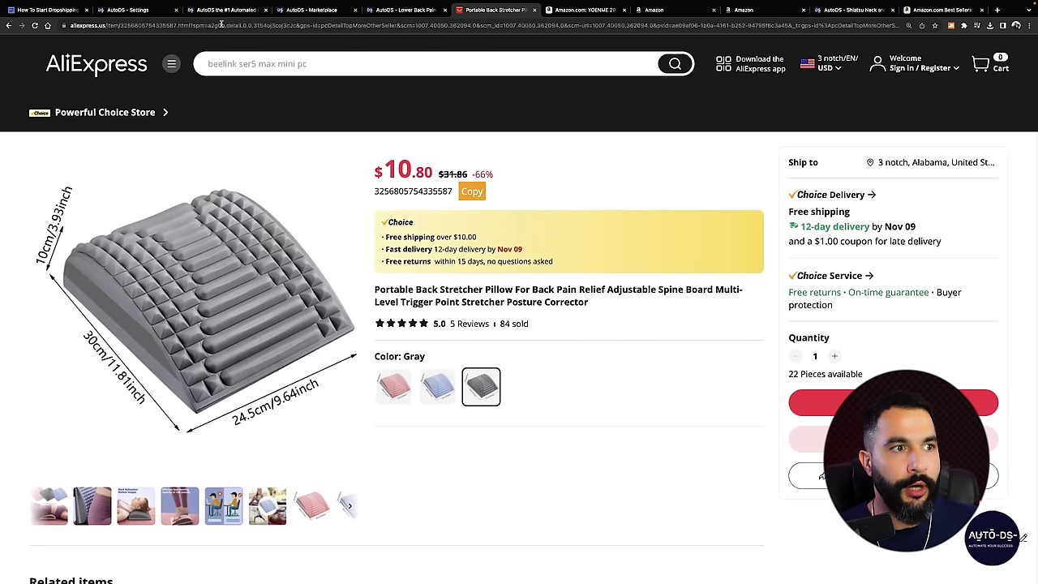
click(221, 24)
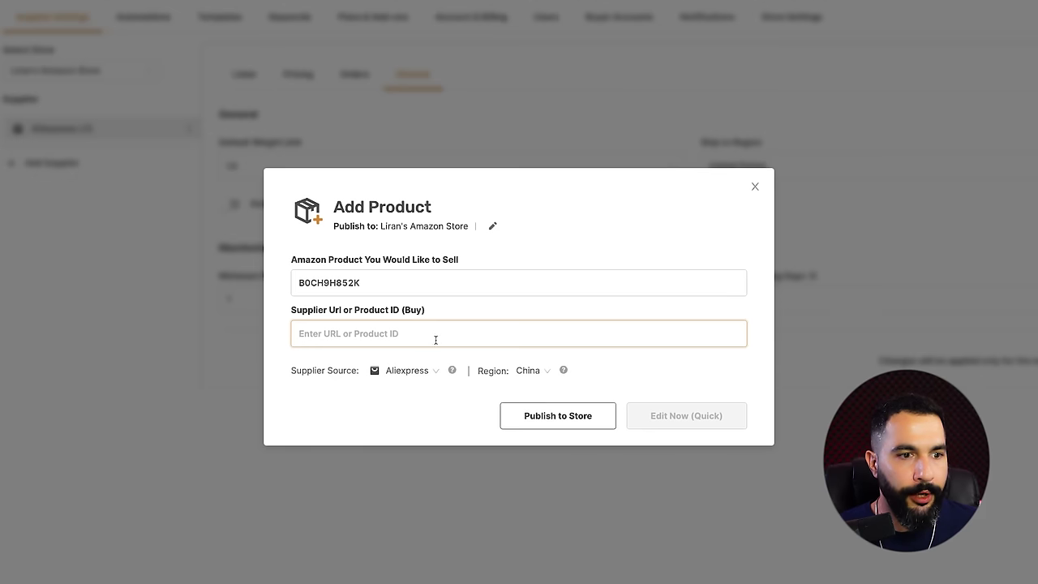
key(ctrl+v)
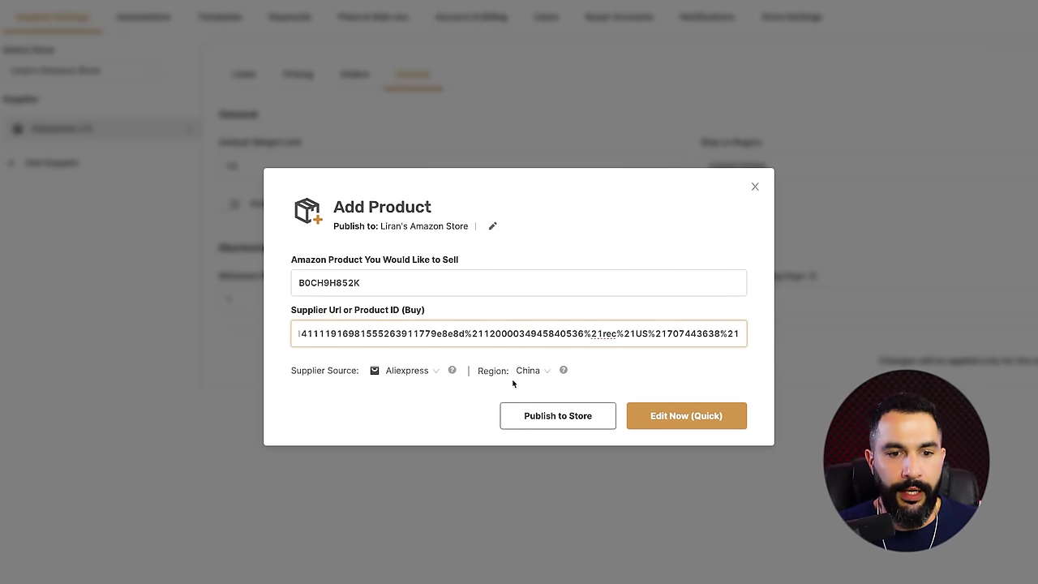
click(681, 416)
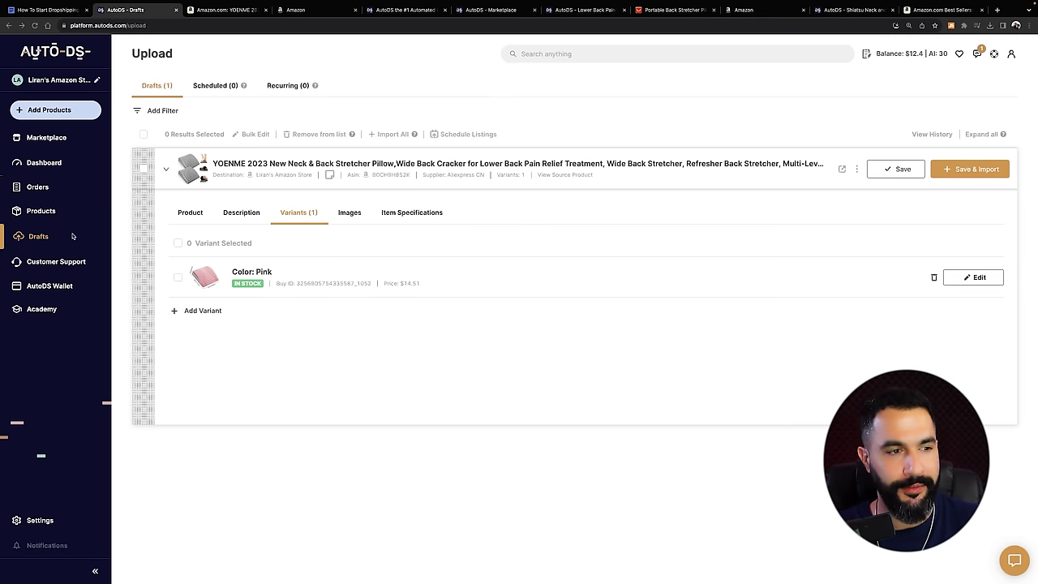
Review the draft's product details and description and compare them with the YOENME Amazon listing
click(190, 213)
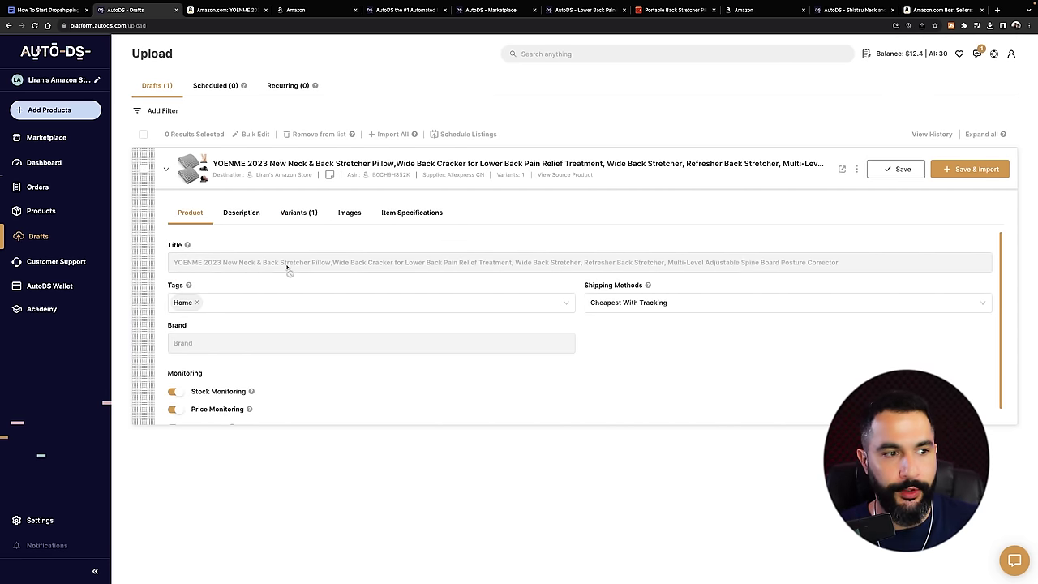
click(242, 217)
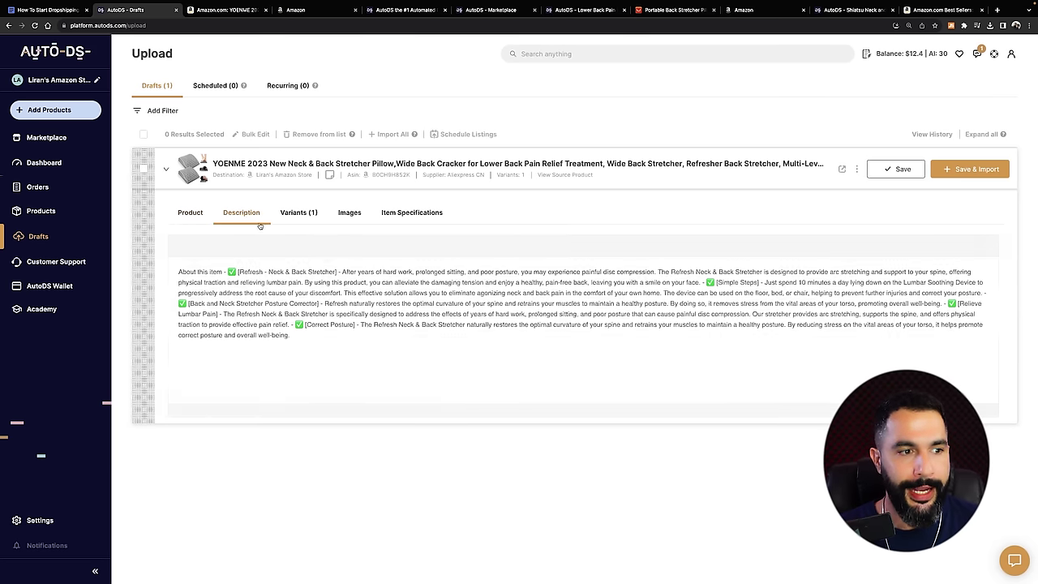
click(231, 10)
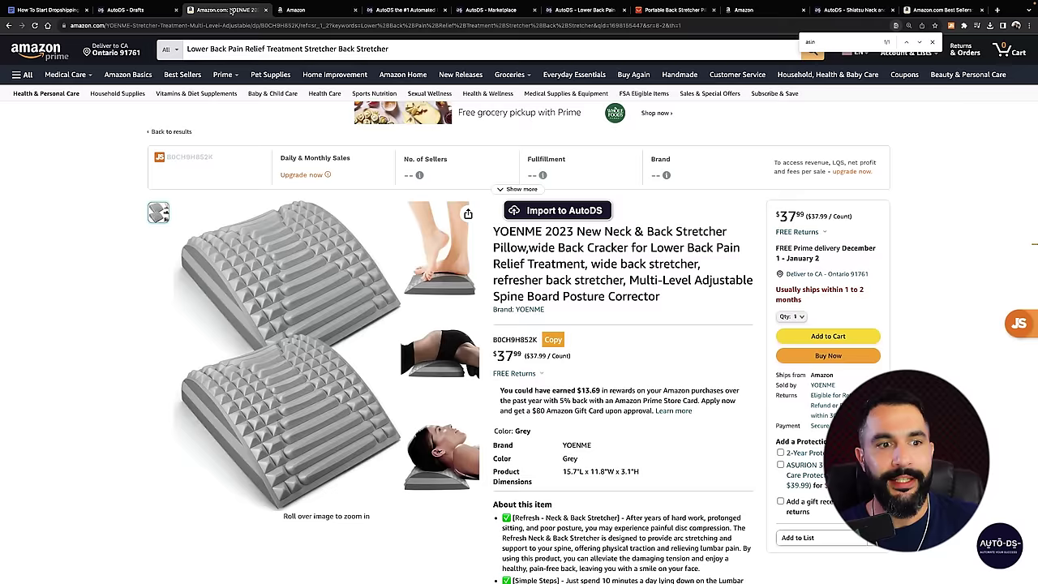
scroll(679, 257, down, 5)
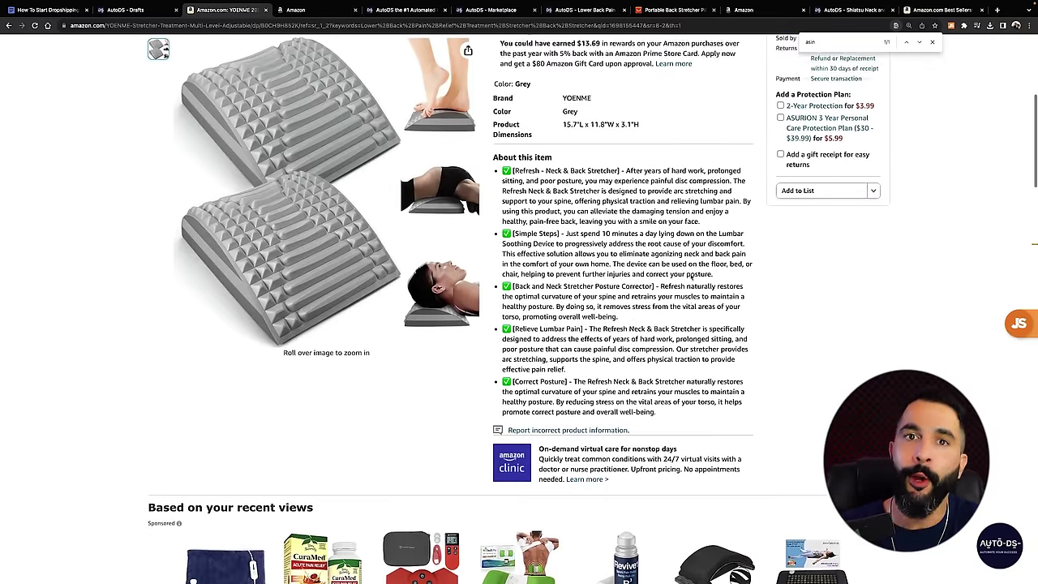
scroll(689, 277, up, 3)
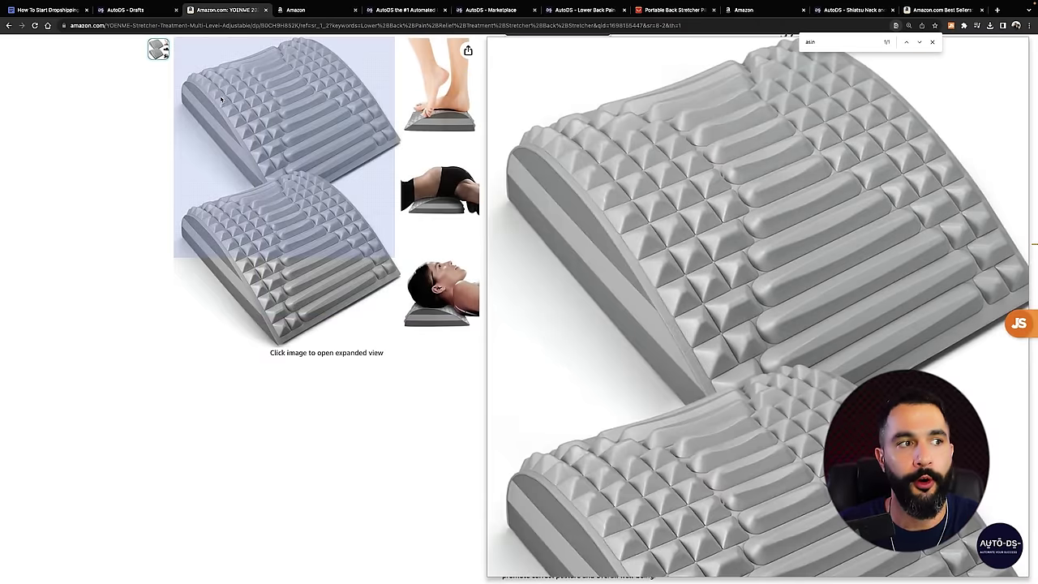
Return to the AutoDS draft and add the tag "Pillows" to the YOENME back stretcher
click(153, 13)
click(201, 214)
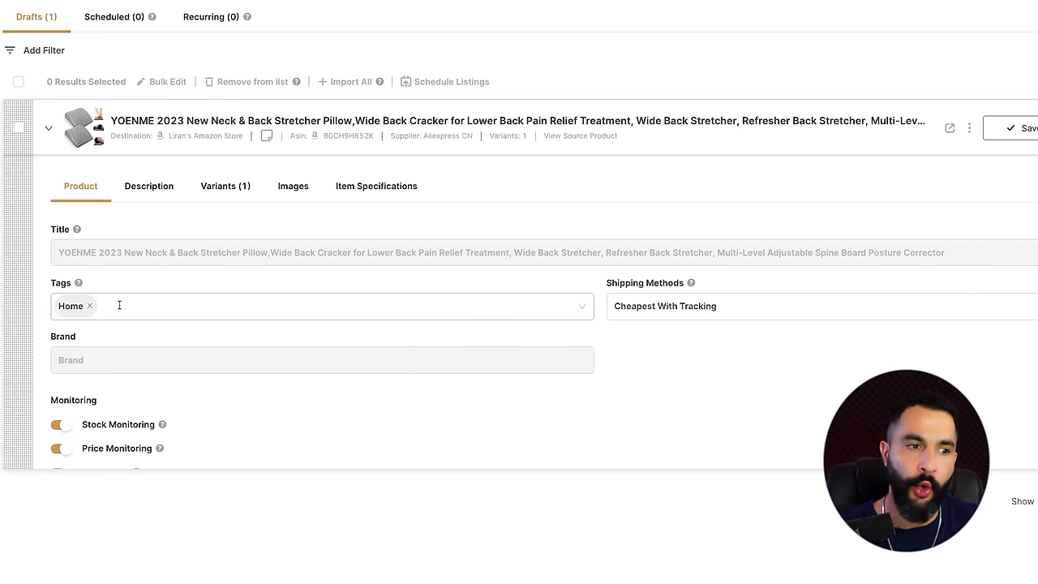
click(119, 304)
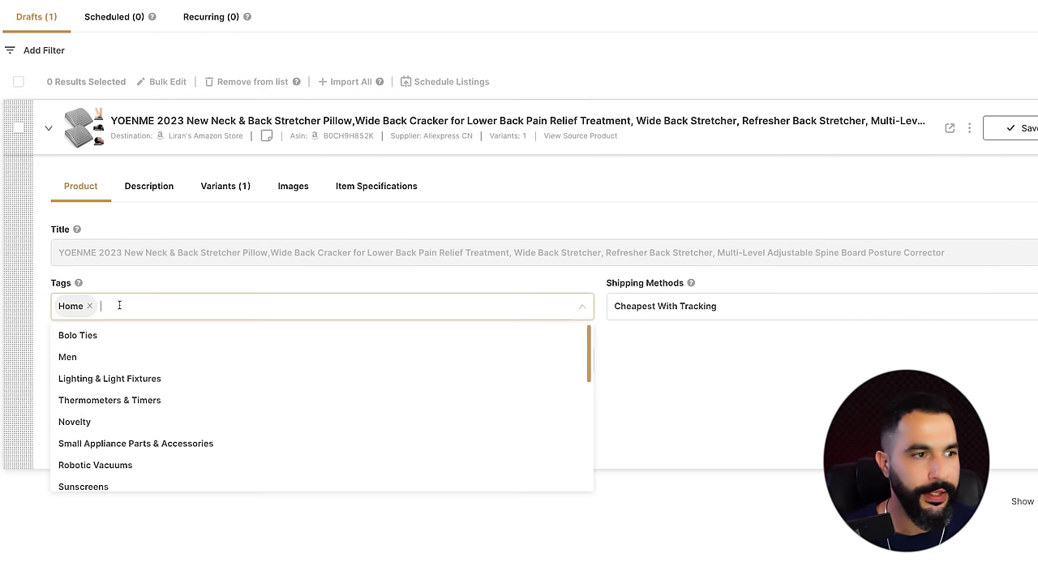
text(Pillows)
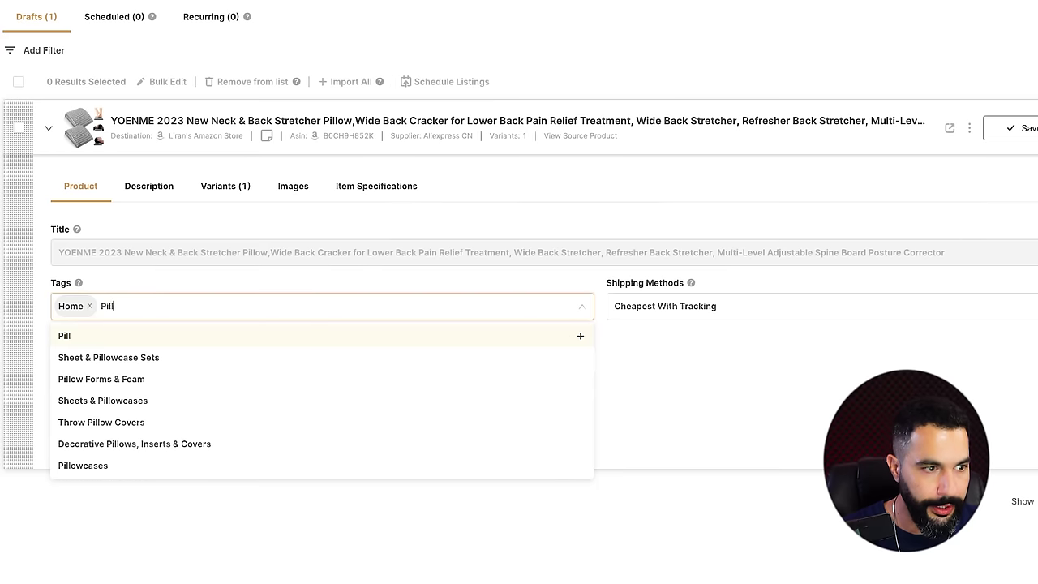
key(Return)
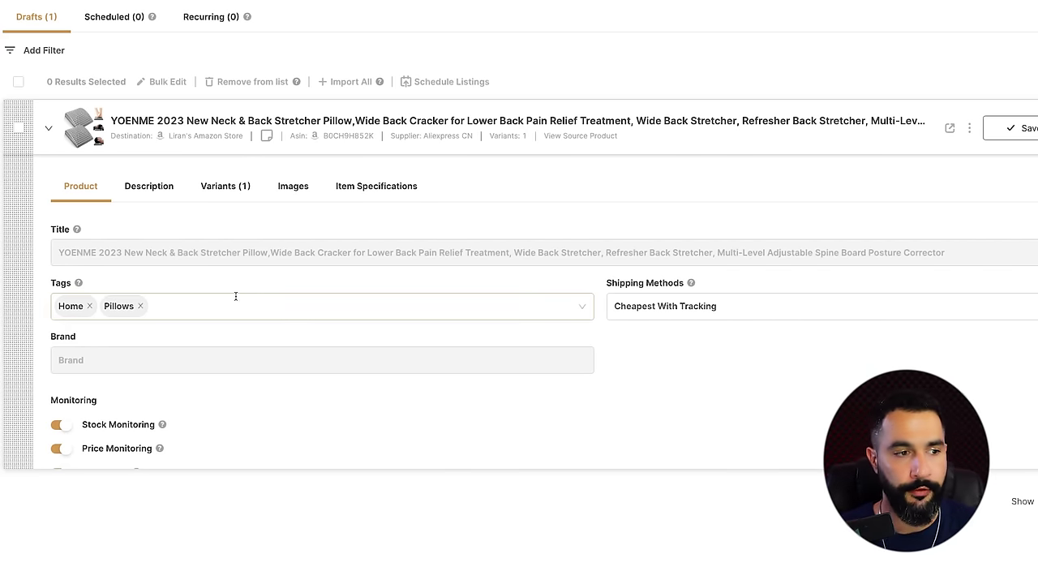
scroll(71, 390, down, 1)
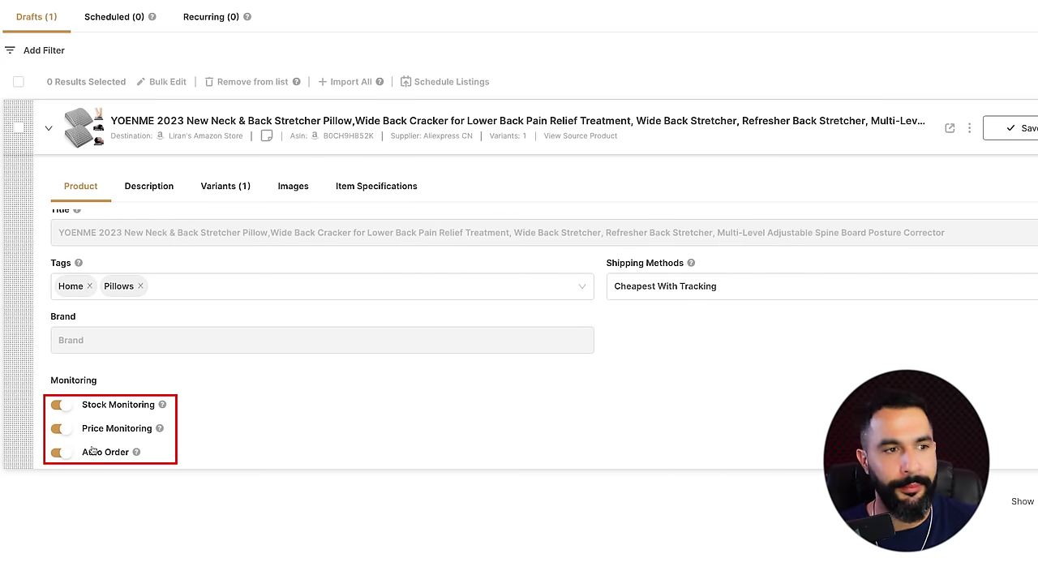
Review the draft's variants, description, images and item specifications, comparing them with the Amazon listing and the AliExpress supplier page
click(212, 196)
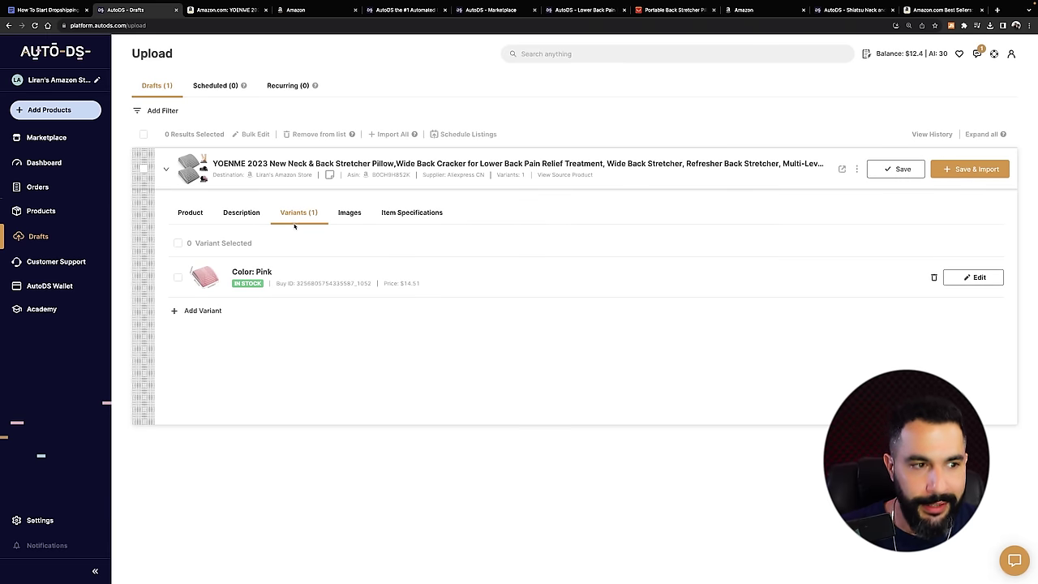
click(264, 216)
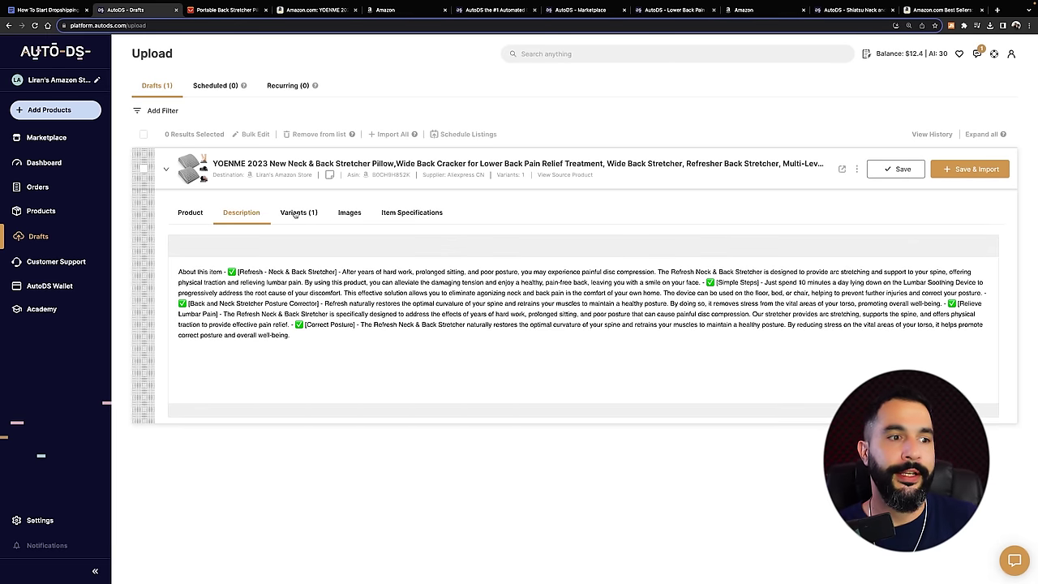
click(293, 214)
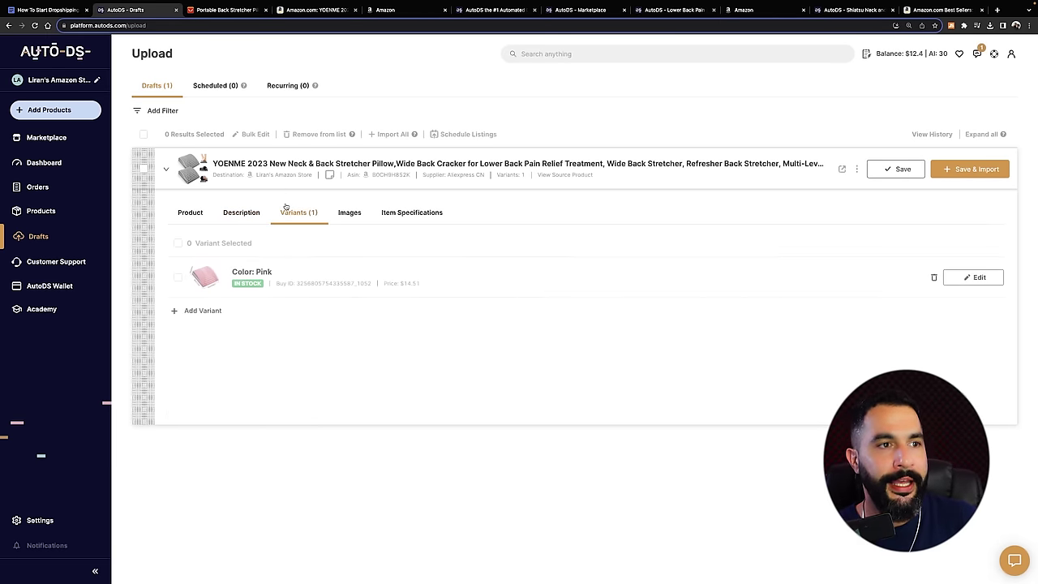
click(313, 12)
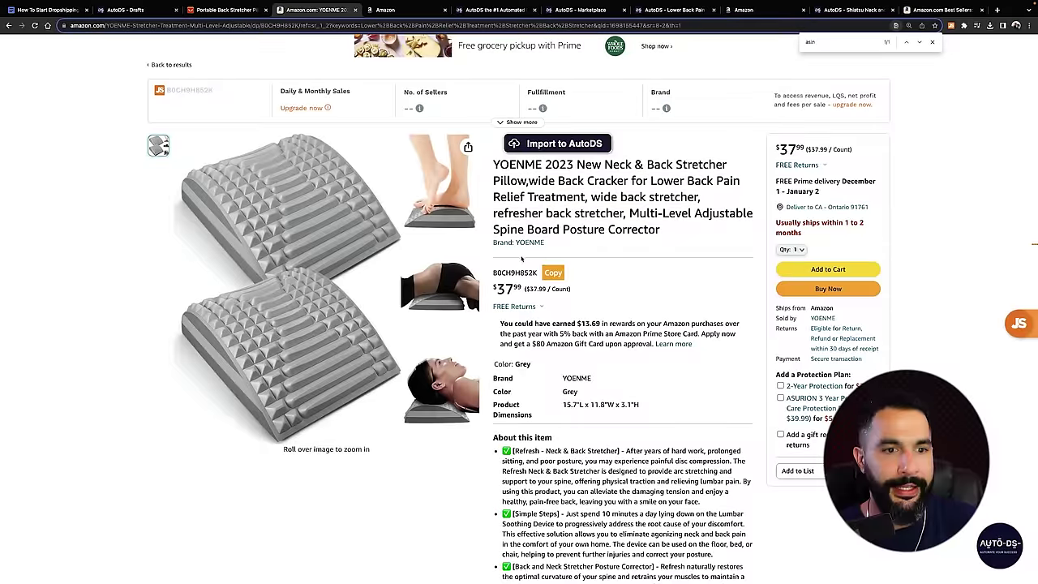
click(151, 10)
click(350, 212)
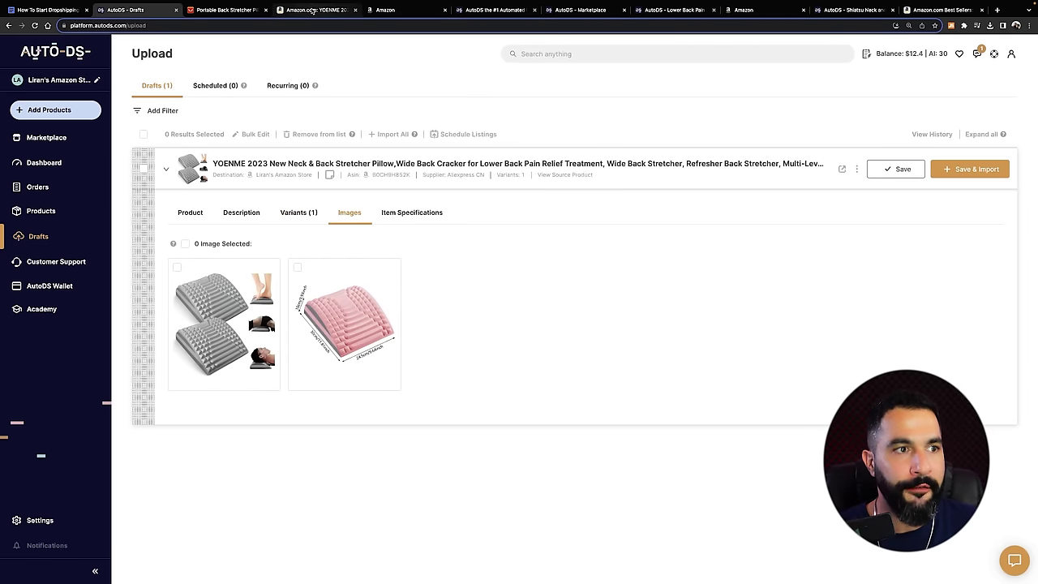
click(227, 9)
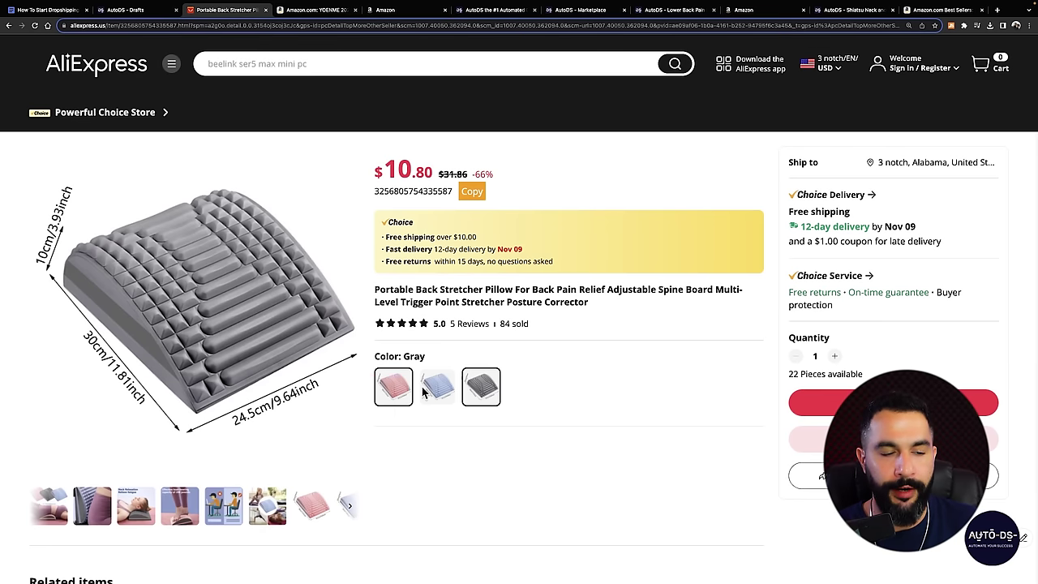
click(151, 11)
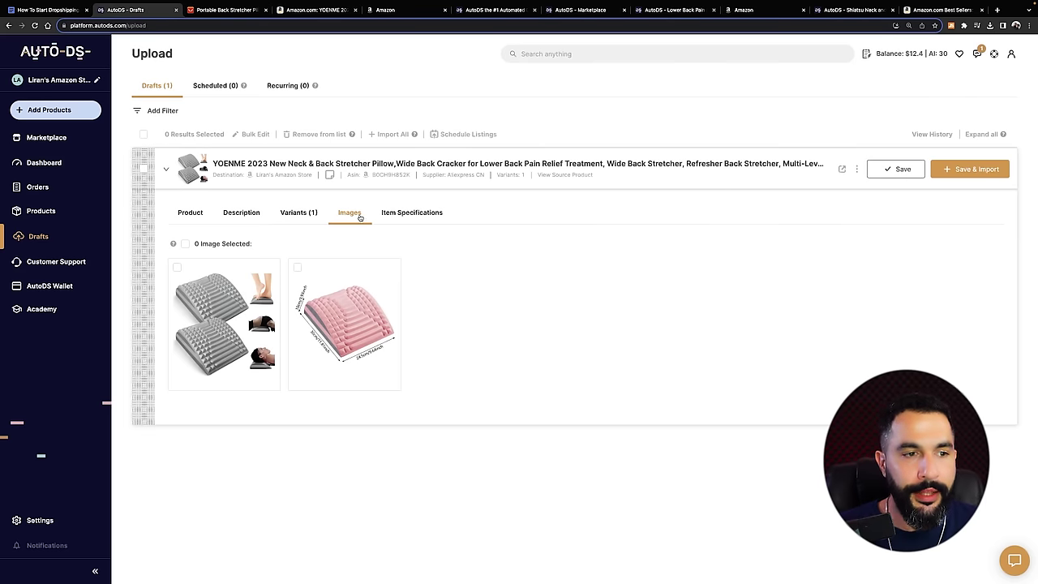
click(409, 212)
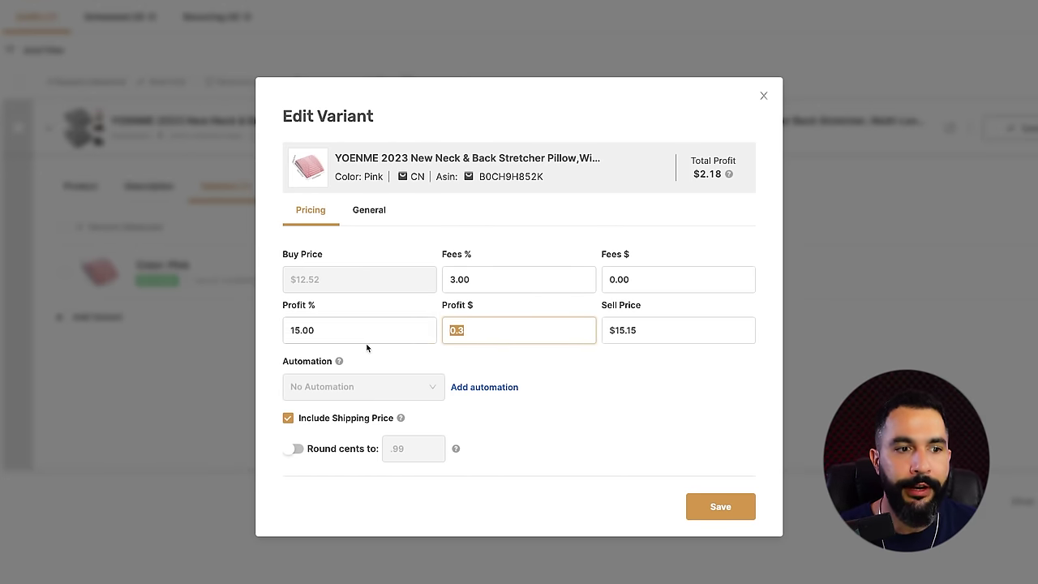
Try rounding the pink variant's cents to .99 and setting its sell price to $29.99, closing the variant editor without saving
click(303, 330)
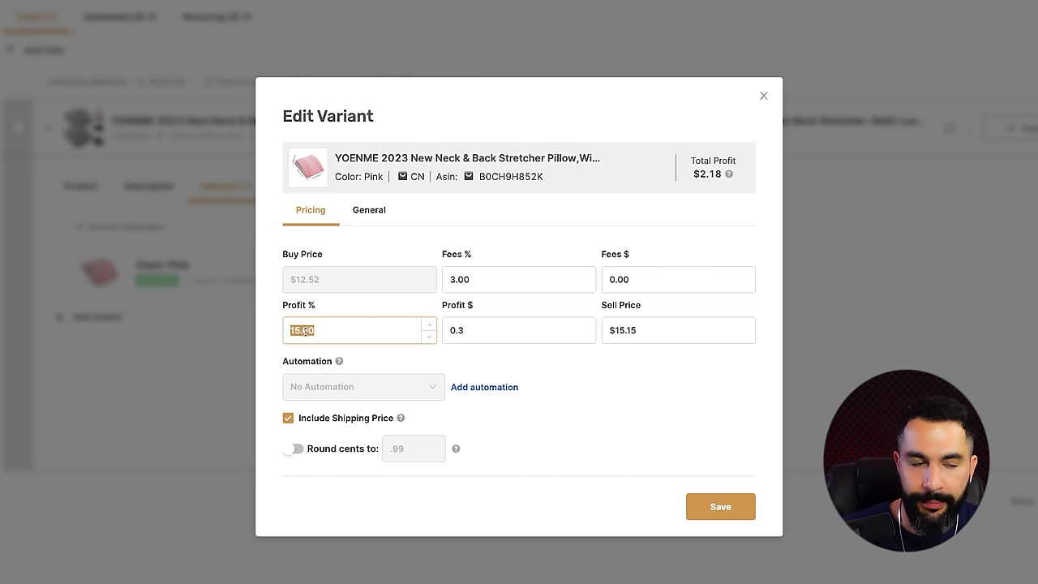
click(308, 329)
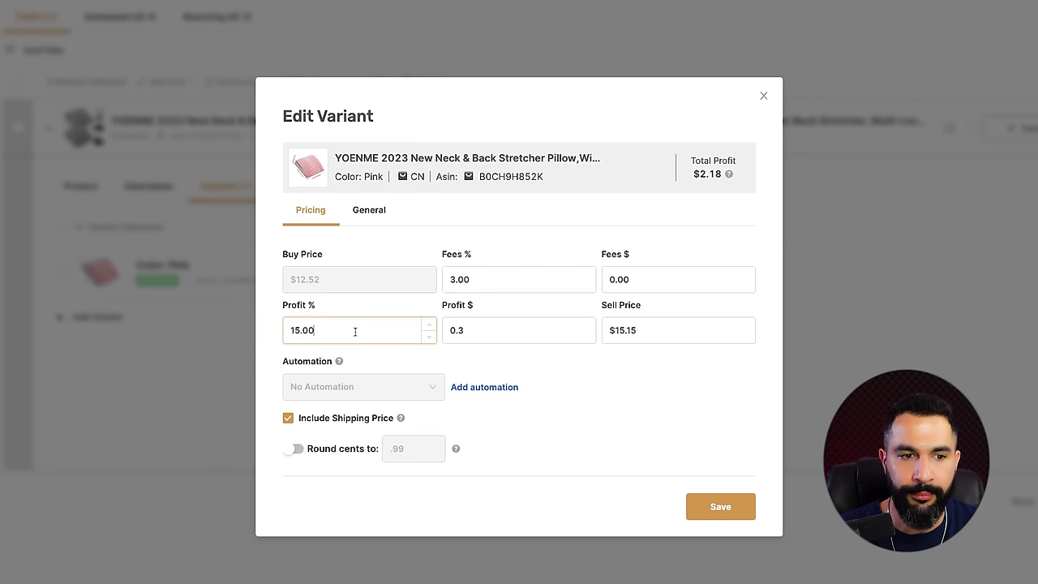
key(Tab)
key(Tab)
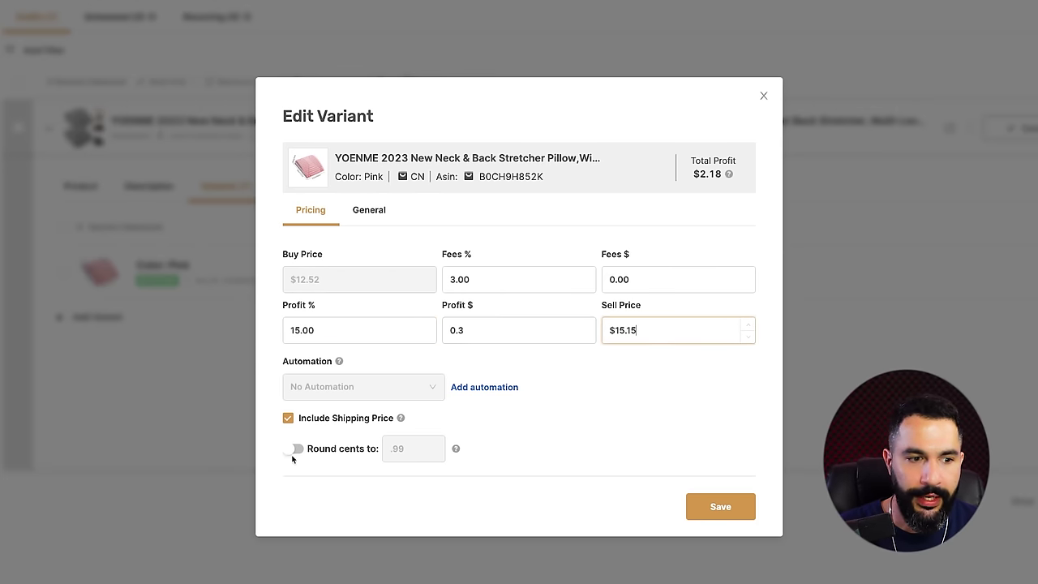
click(294, 448)
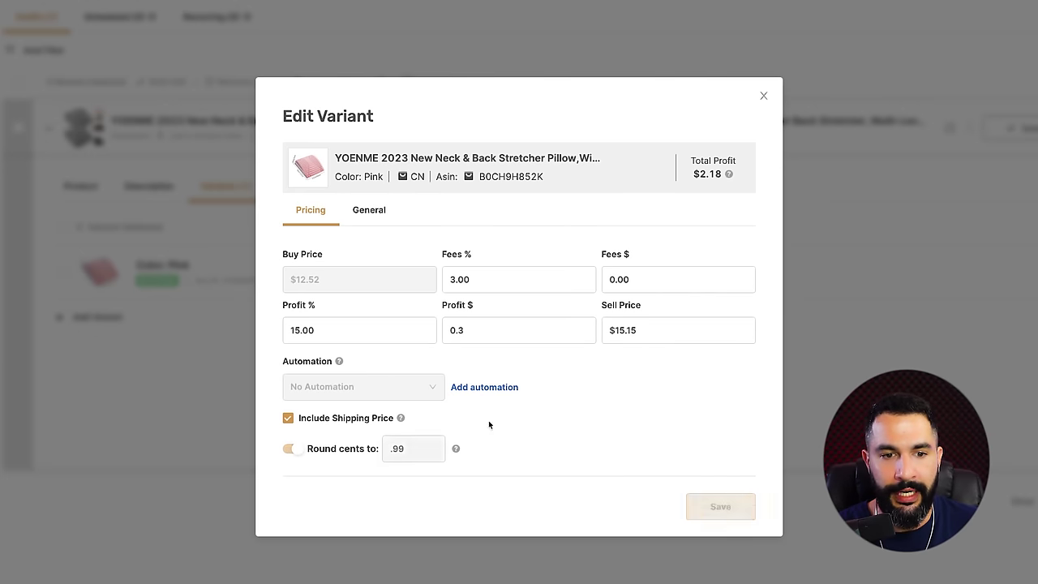
drag(641, 330, 604, 329)
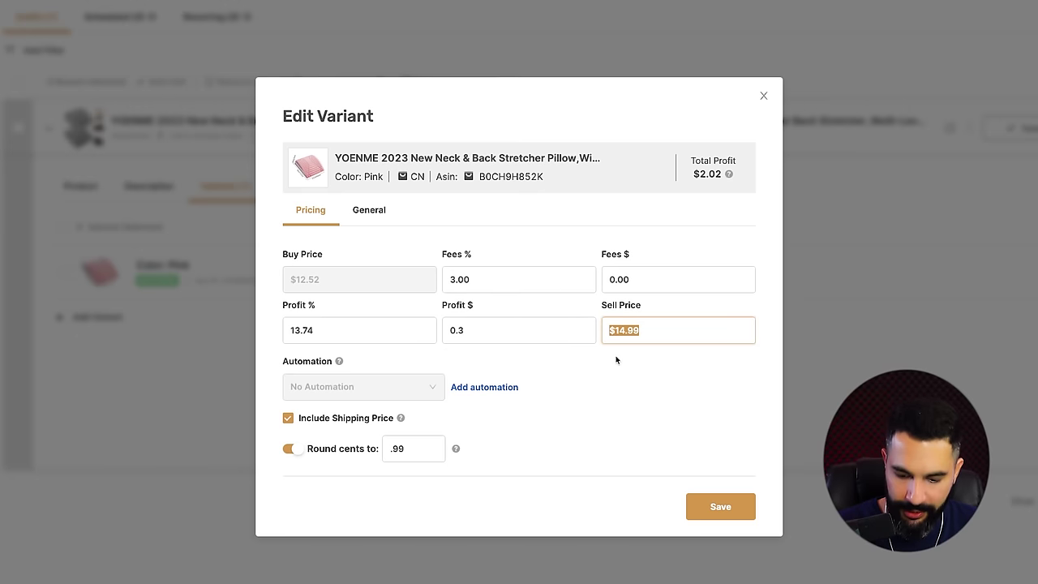
text(29.9)
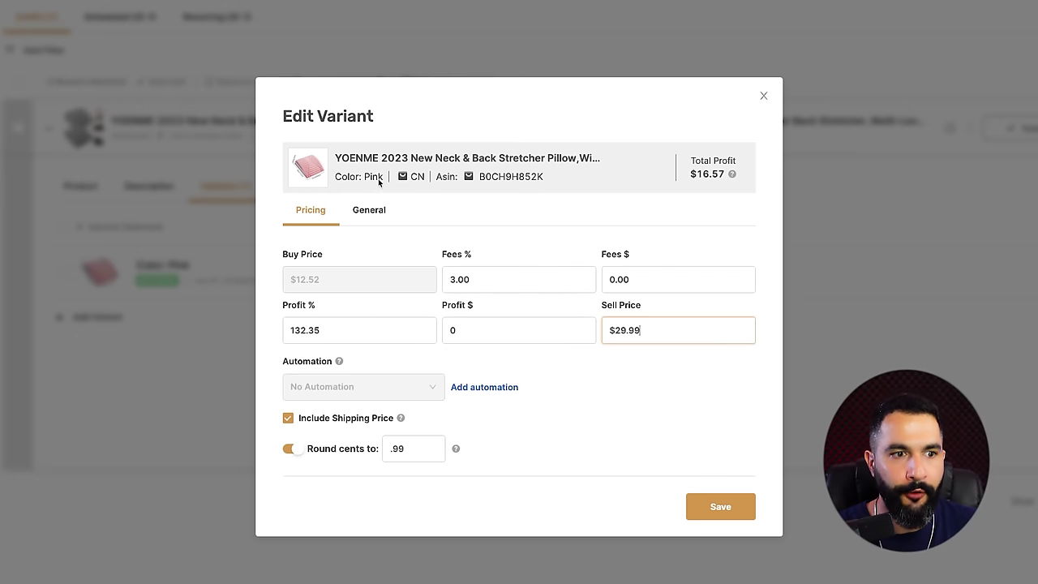
drag(370, 177, 363, 177)
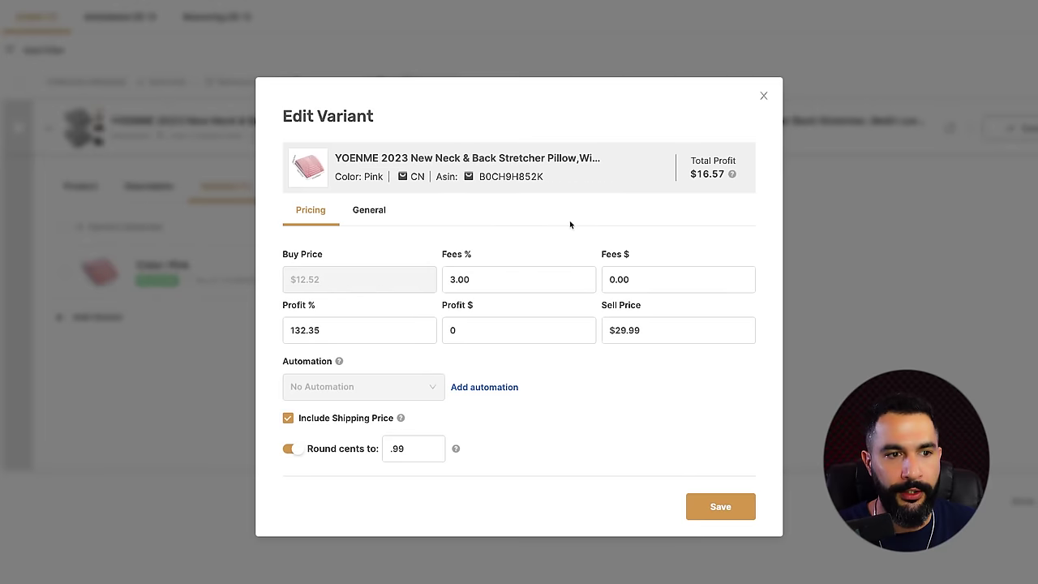
key(Escape)
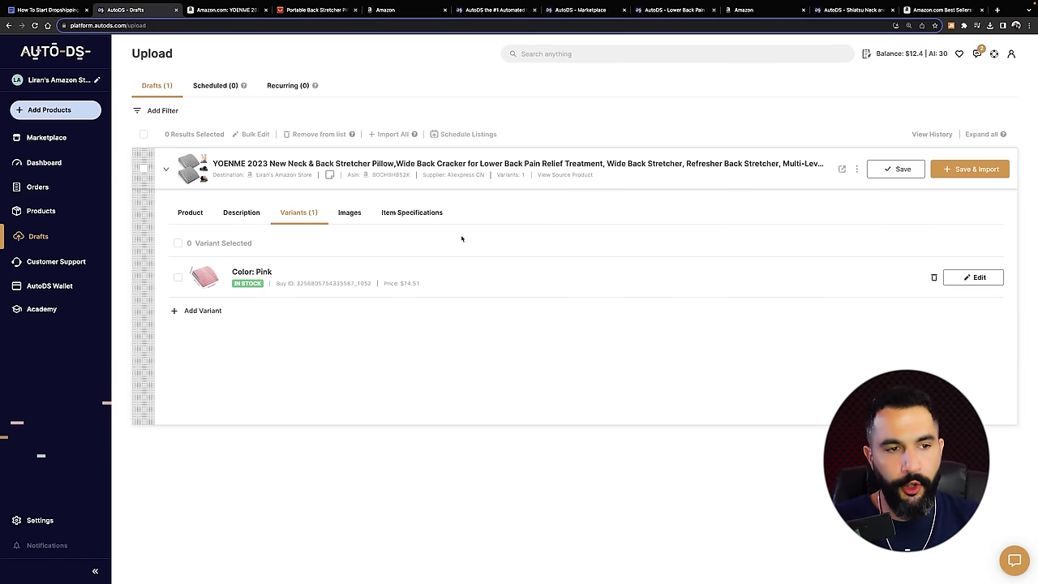
Recheck the AliExpress supplier page, then import the YOENME back stretcher draft into the Amazon store and reopen its Amazon listing
click(329, 11)
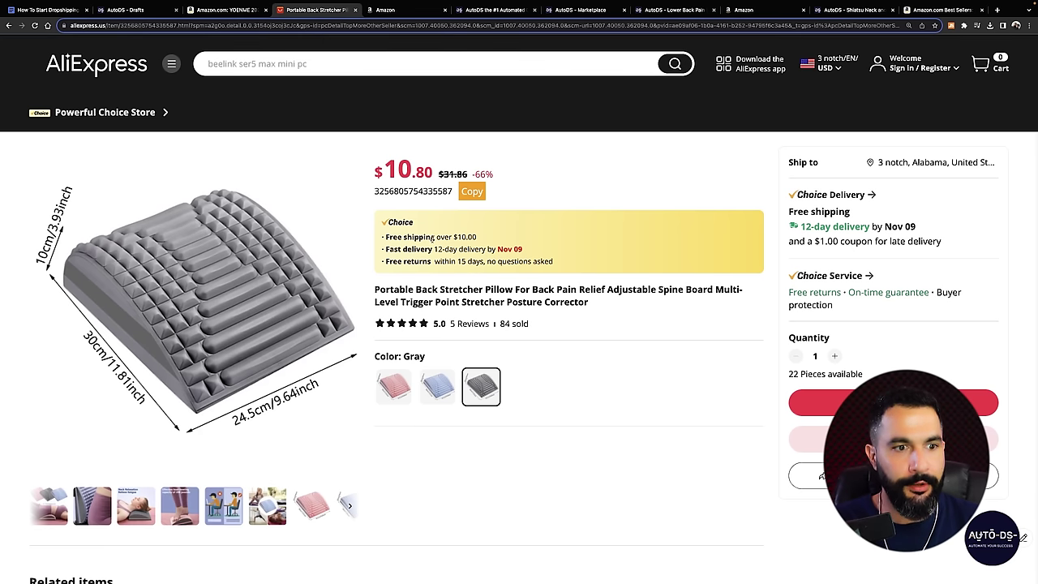
click(126, 10)
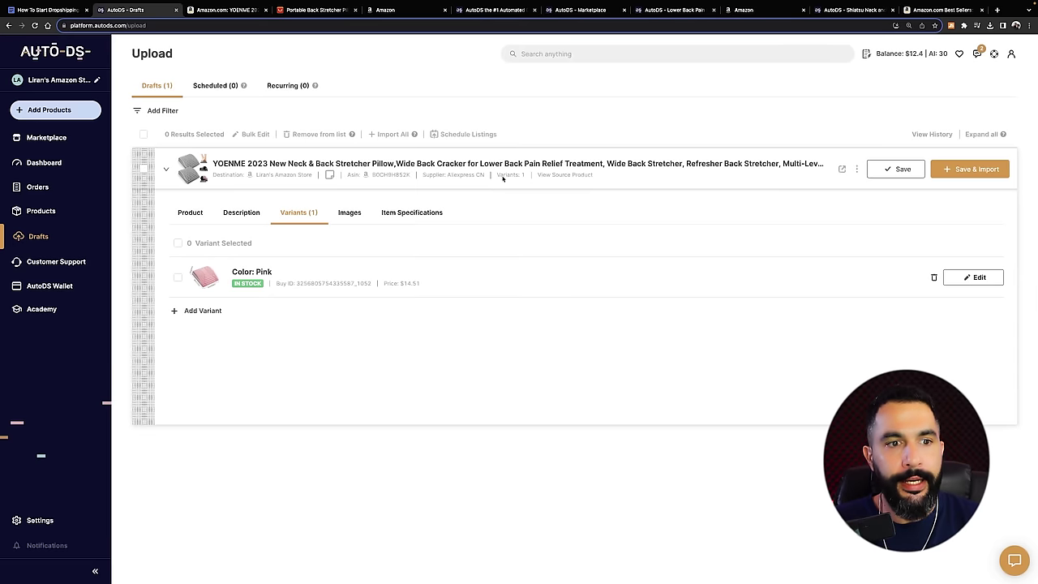
click(412, 212)
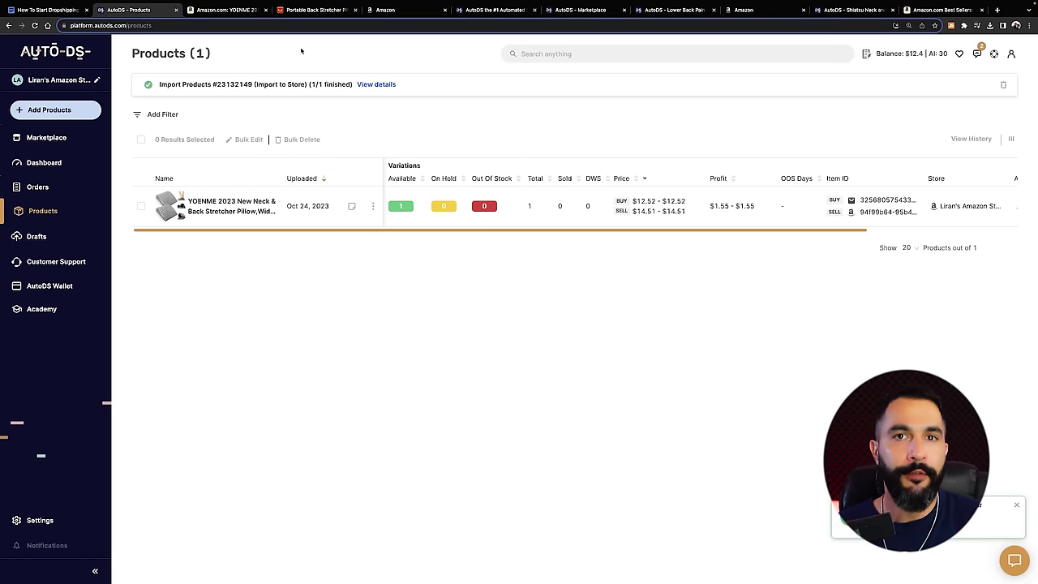
click(243, 11)
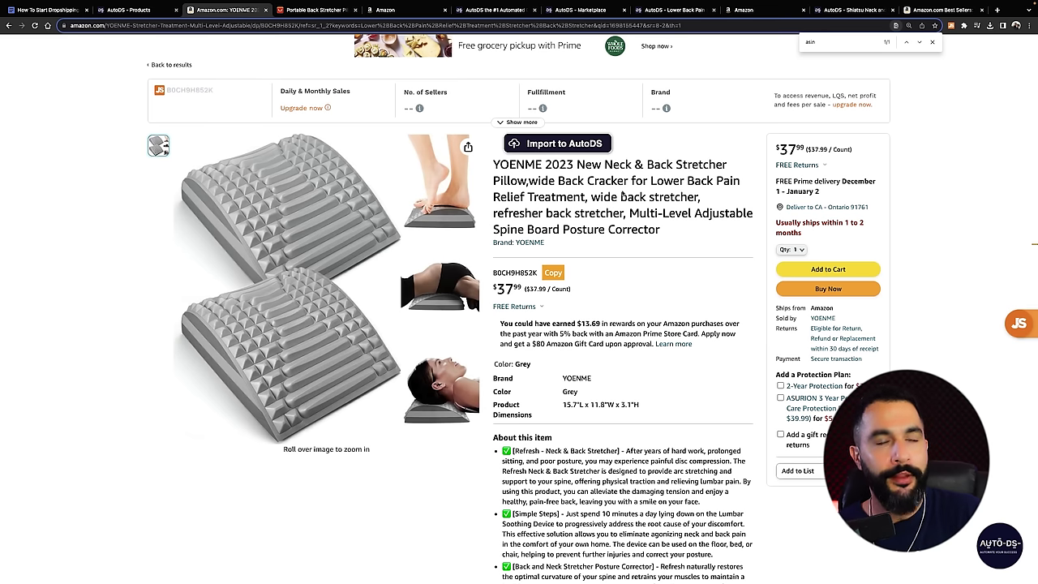